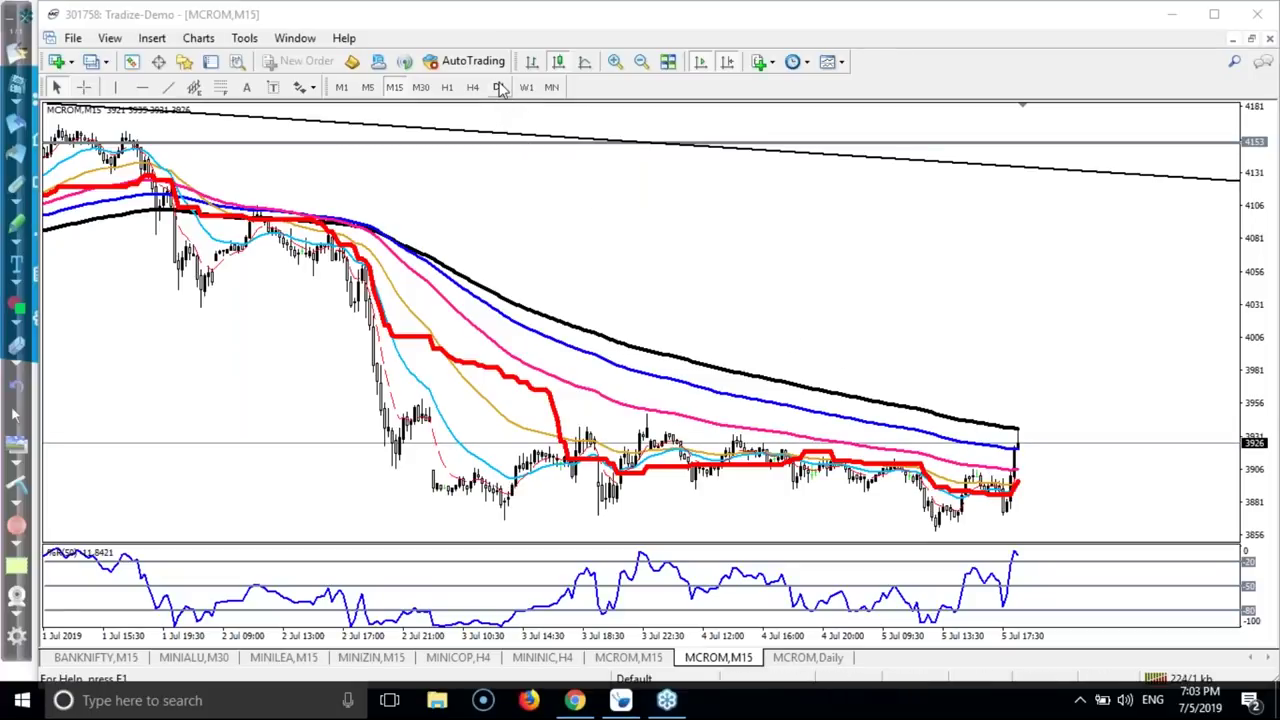
Switch the MCROM chart to the daily timeframe and enlarge the candles by two zoom levels.
click(500, 87)
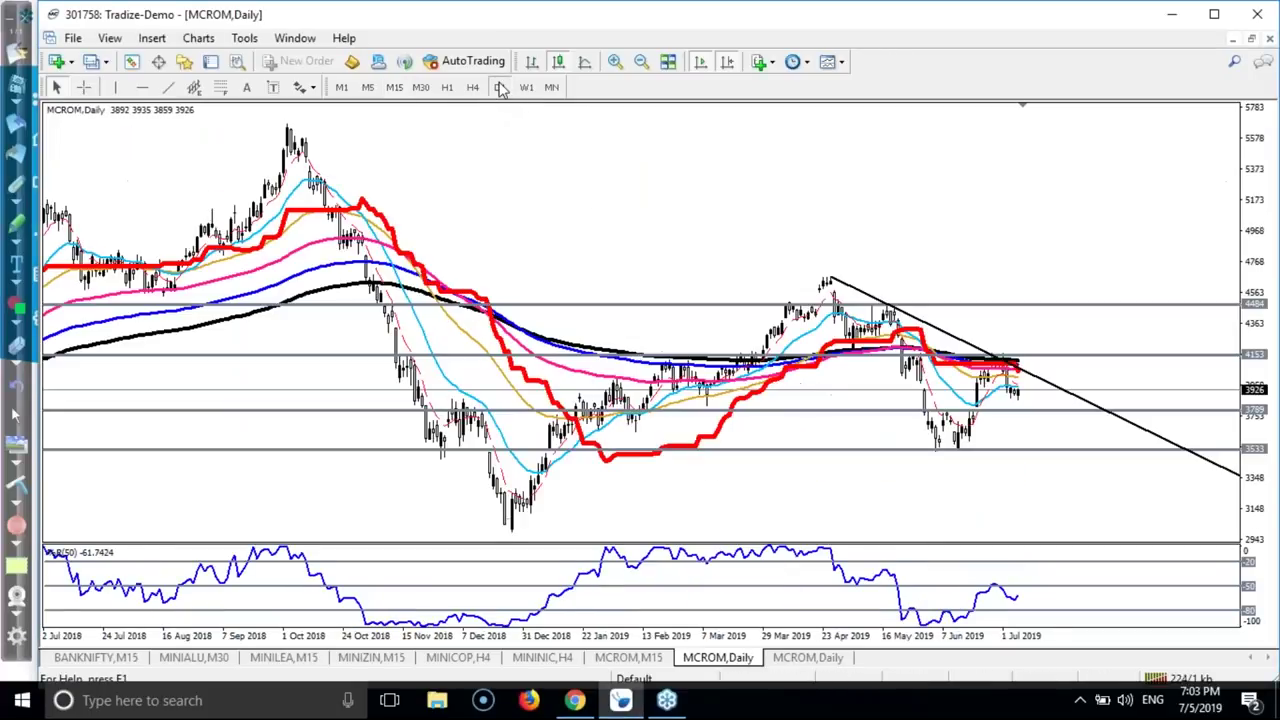
click(616, 64)
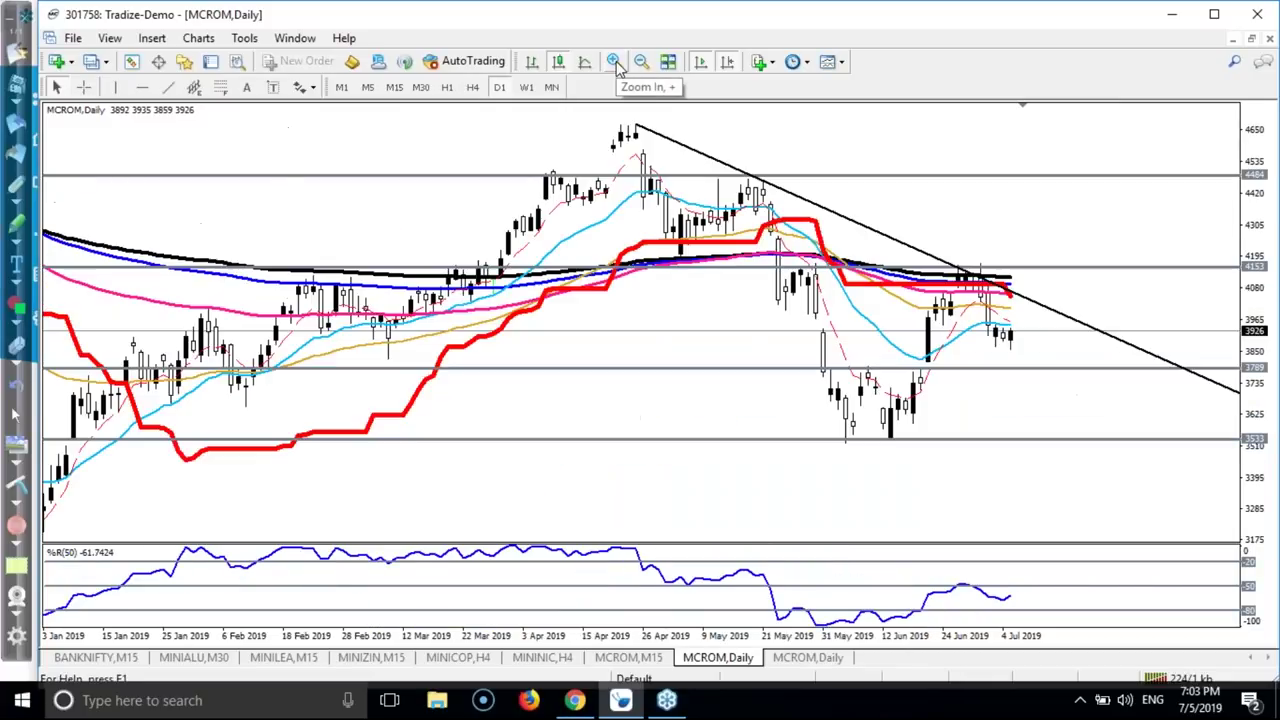
click(616, 62)
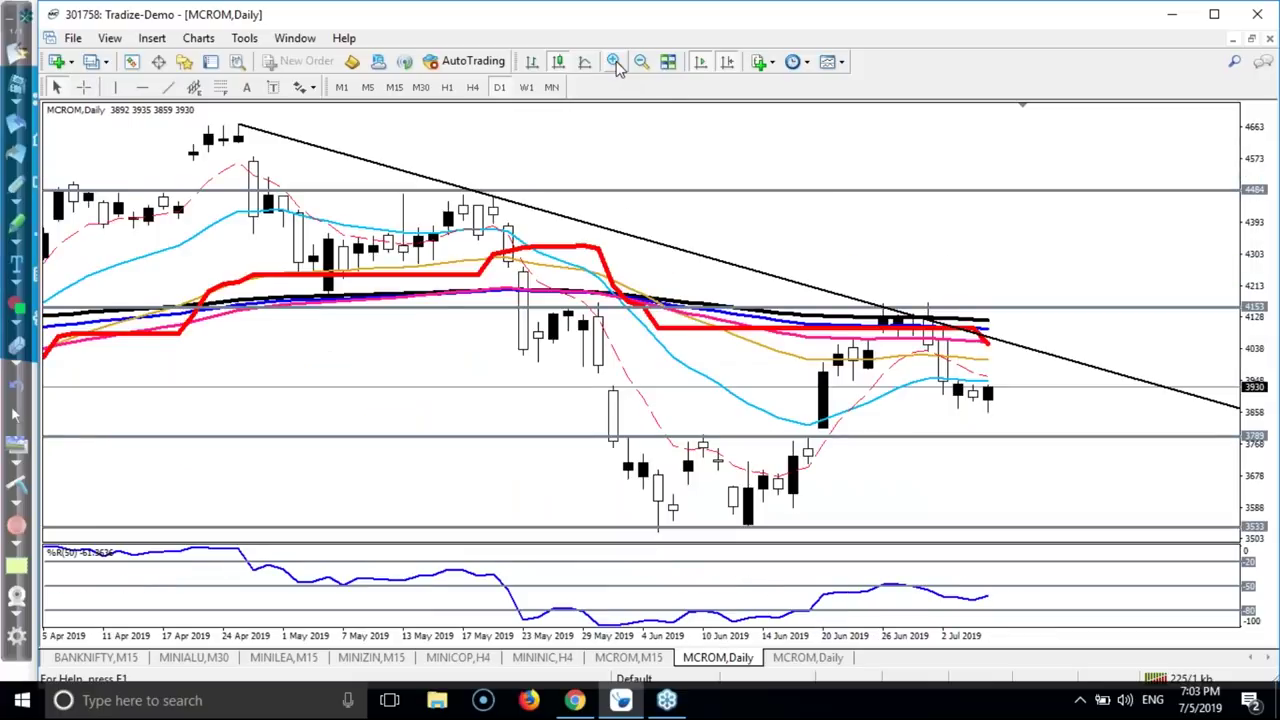
Trace the swings down from the late-April high to the early-June low with a red pen and circle the 3533 price label.
click(15, 190)
mouse_move(240, 130)
mouse_down()
mouse_move(332, 296)
mouse_move(462, 192)
mouse_move(505, 316)
mouse_move(588, 330)
mouse_move(684, 556)
mouse_up()
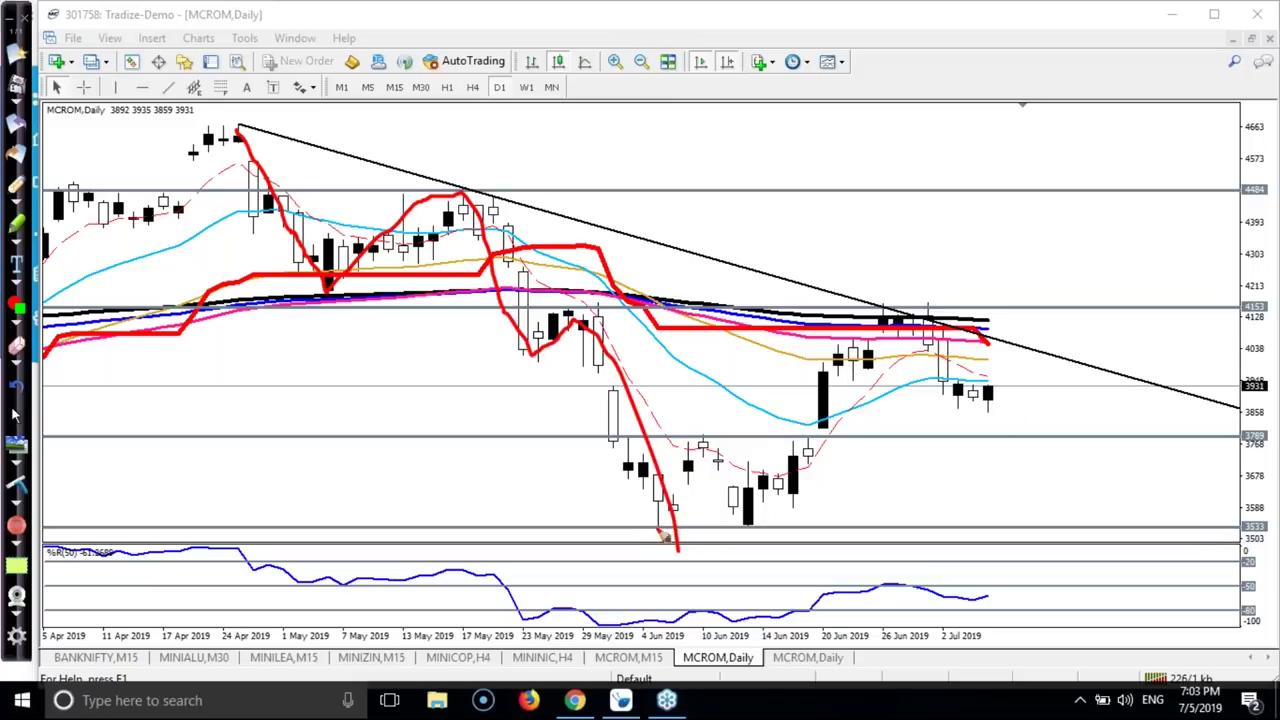
mouse_move(1262, 507)
mouse_down()
mouse_move(1262, 540)
mouse_move(1276, 522)
mouse_move(1252, 507)
mouse_up()
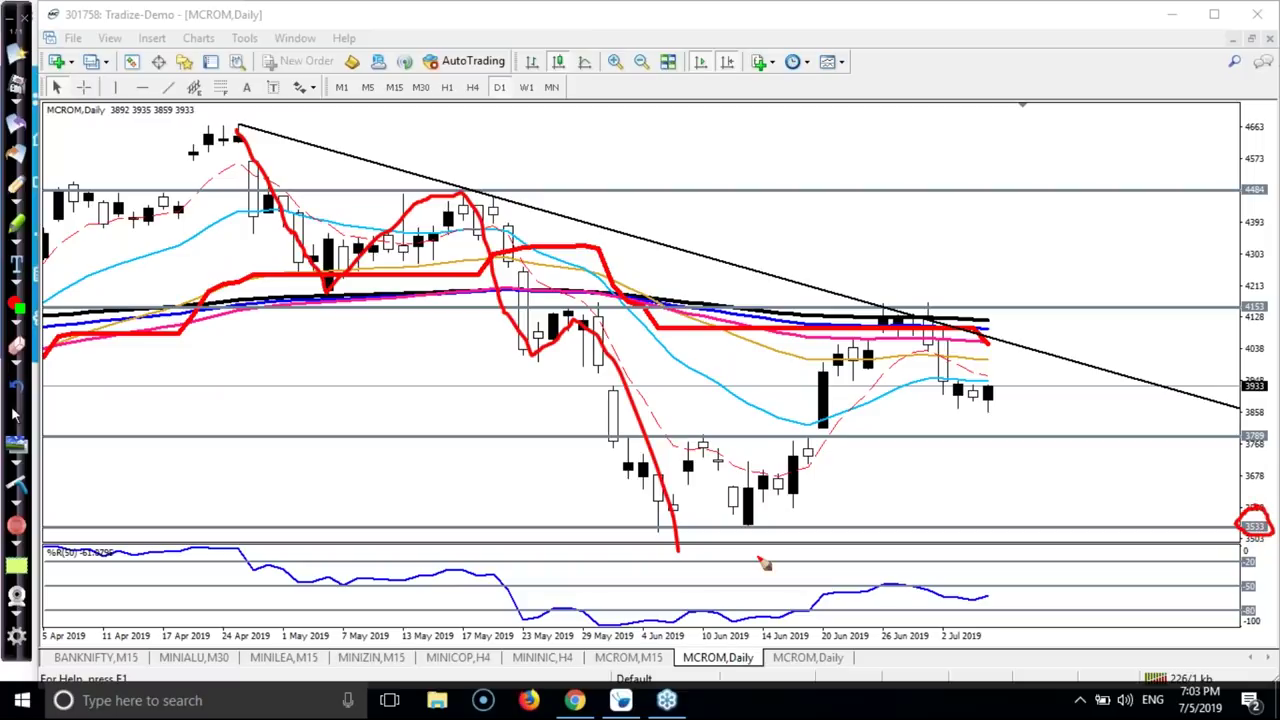
Trace the June bounce to 3789 and the fall back to 3533, circle the 3789 label and underline the first low.
drag(657, 527, 701, 448)
mouse_move(1252, 424)
mouse_down()
mouse_move(1240, 440)
mouse_move(1276, 448)
mouse_move(1258, 434)
mouse_up()
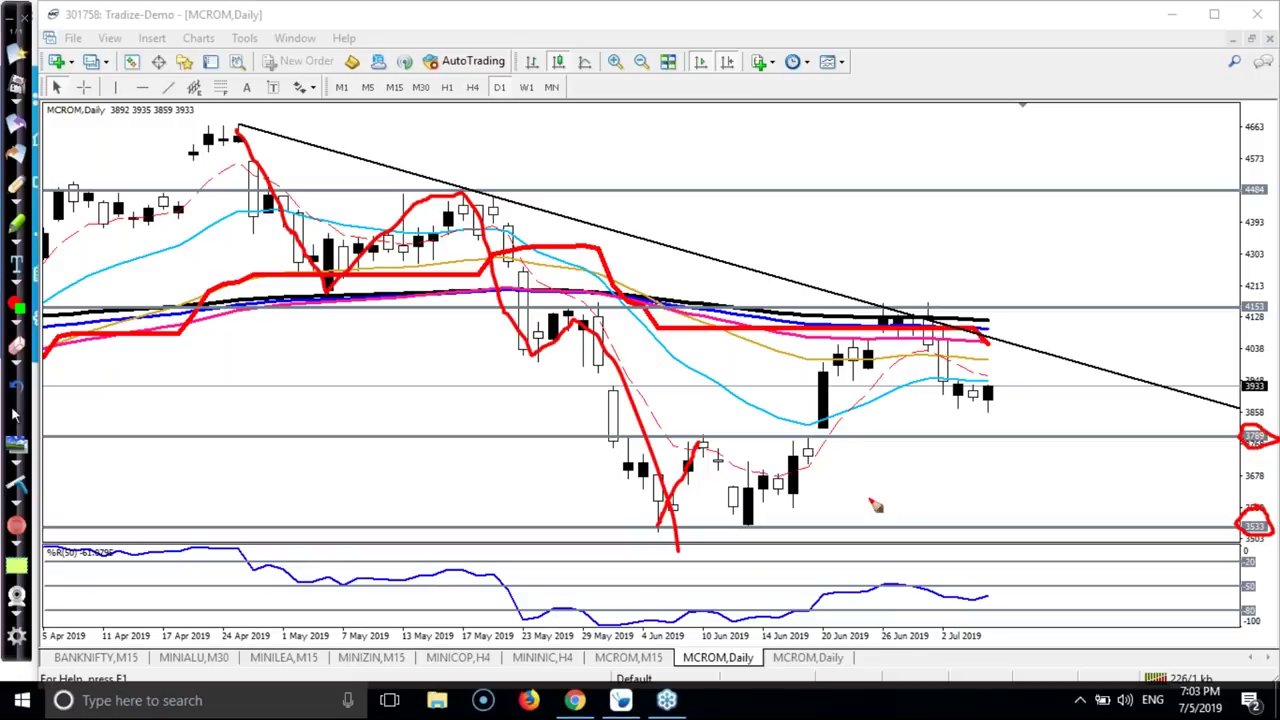
drag(703, 441, 749, 519)
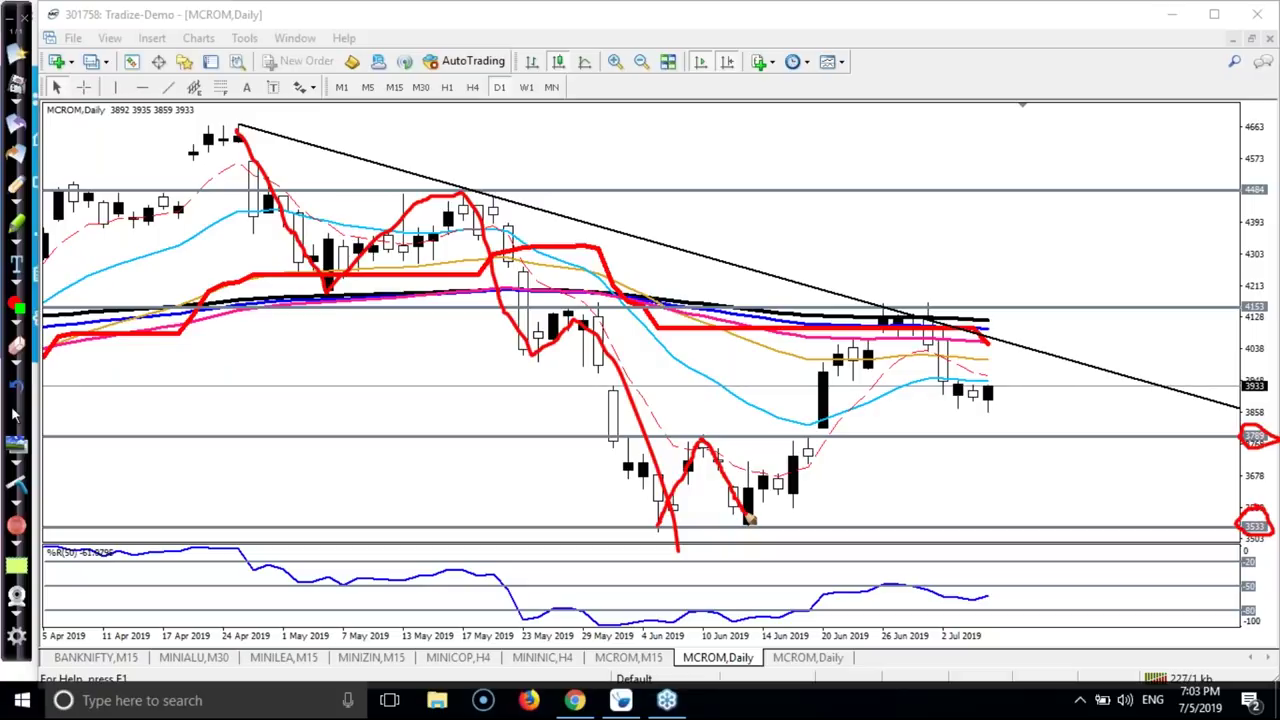
drag(632, 531, 667, 529)
Trace the rally up to 4153 and the following pullback, circling the 4153 and current price labels.
drag(752, 524, 898, 312)
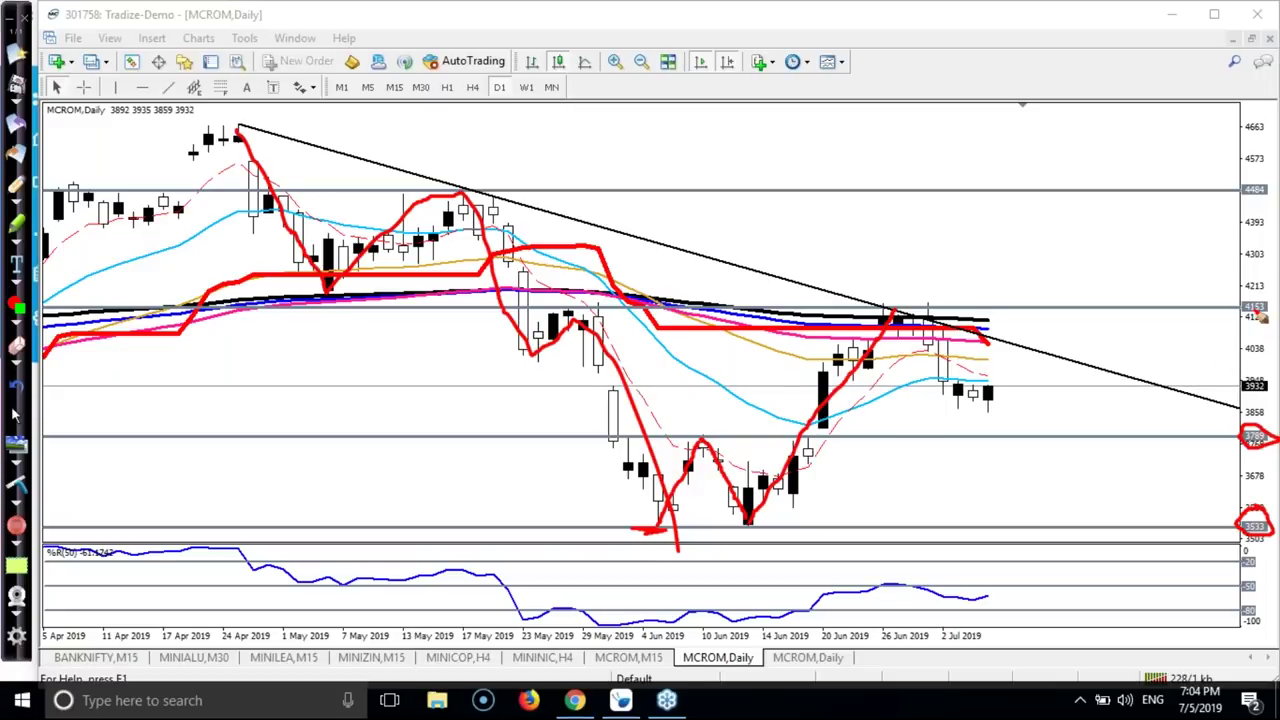
mouse_move(1262, 318)
mouse_down()
mouse_move(1276, 314)
mouse_move(1268, 298)
mouse_move(1242, 302)
mouse_move(1251, 317)
mouse_up()
drag(898, 312, 970, 393)
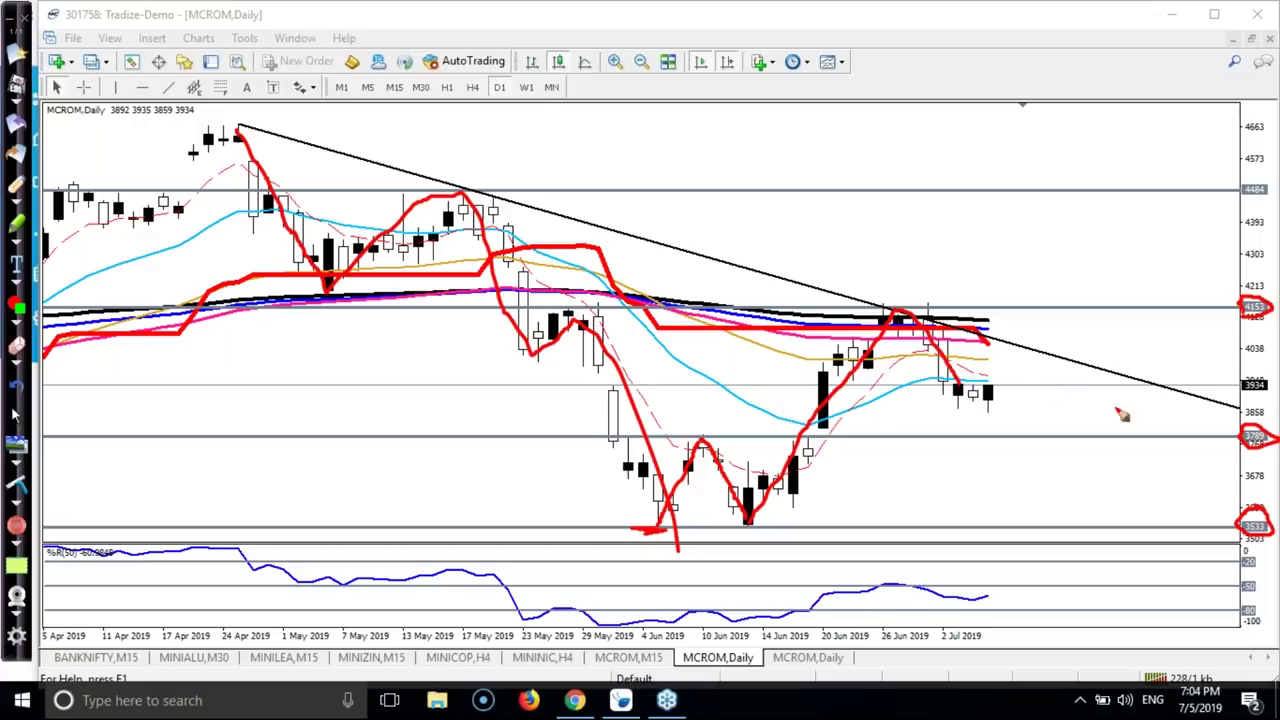
drag(1254, 377, 1242, 378)
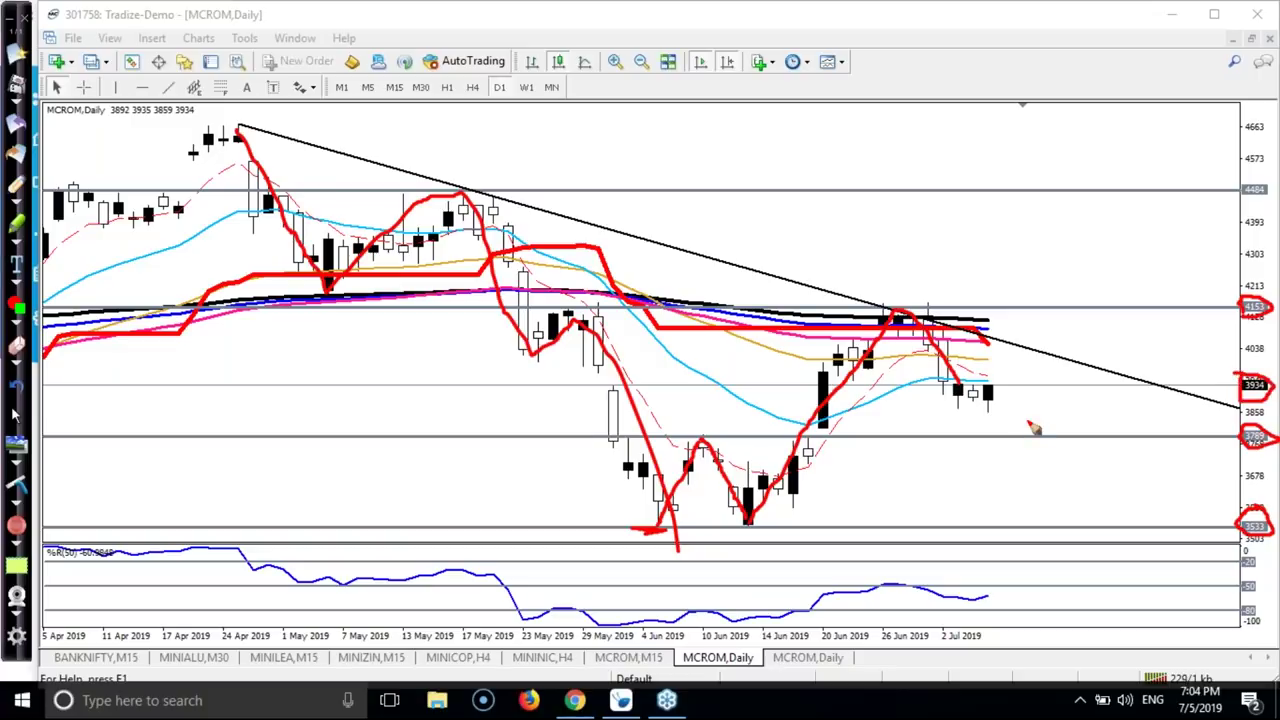
Extend the traced pullback down to the 3789 level, mark that level at both swing points and clear all pen marks.
drag(986, 386, 1022, 440)
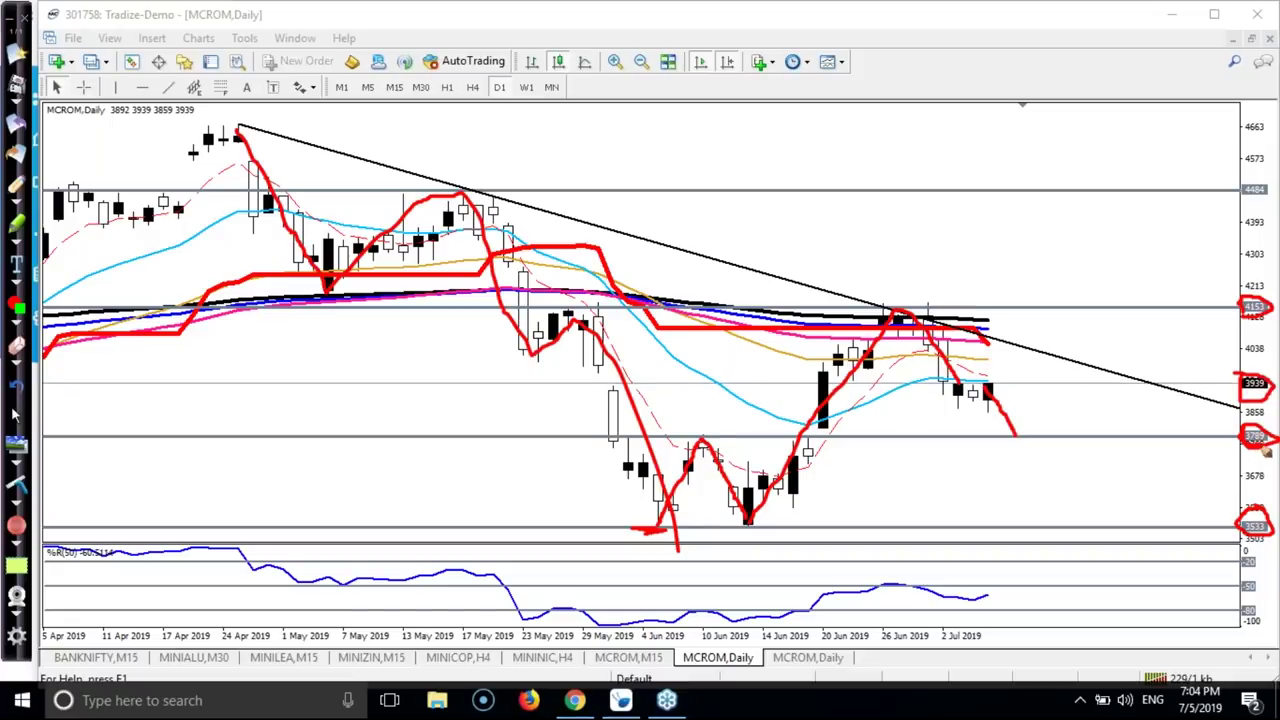
drag(672, 441, 728, 441)
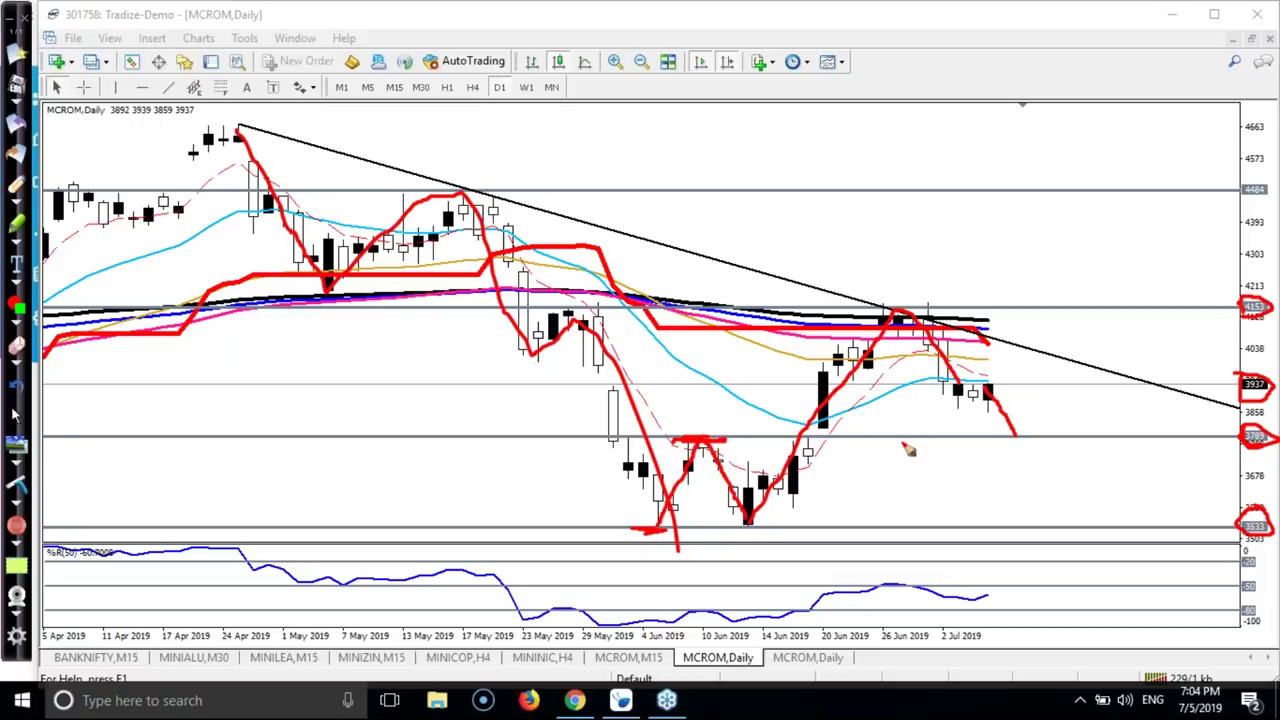
drag(984, 440, 1024, 441)
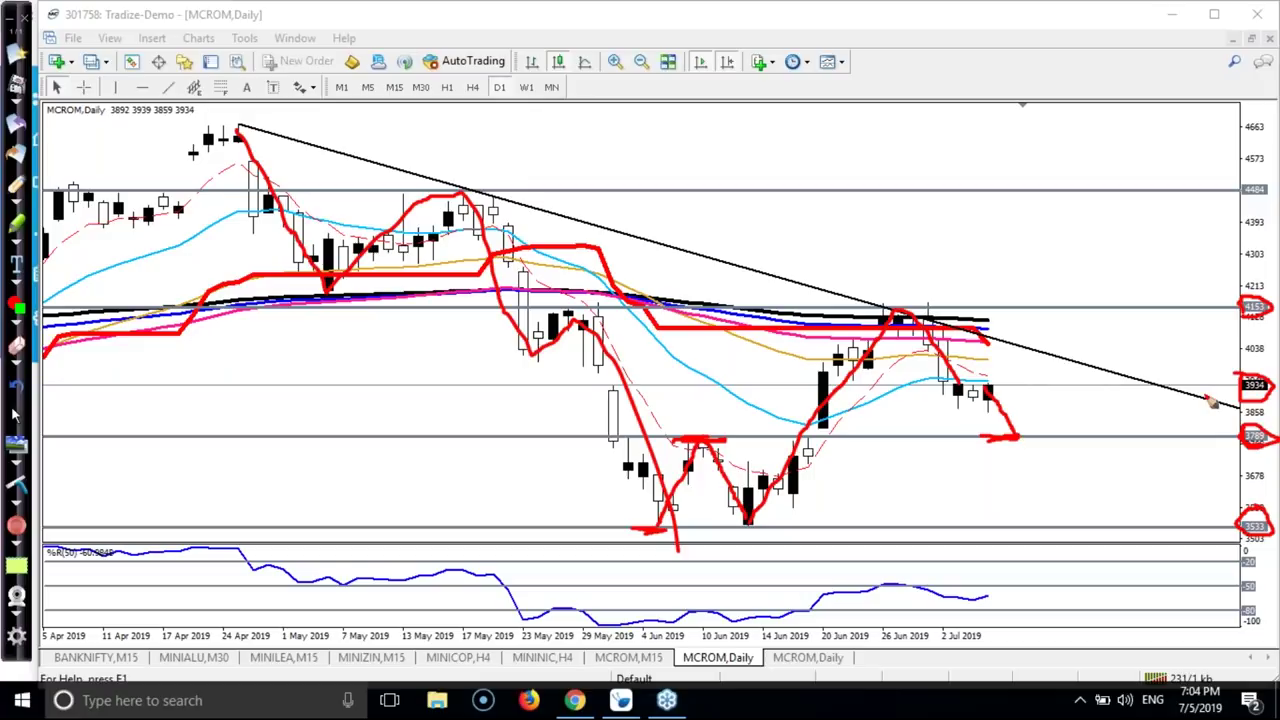
click(22, 484)
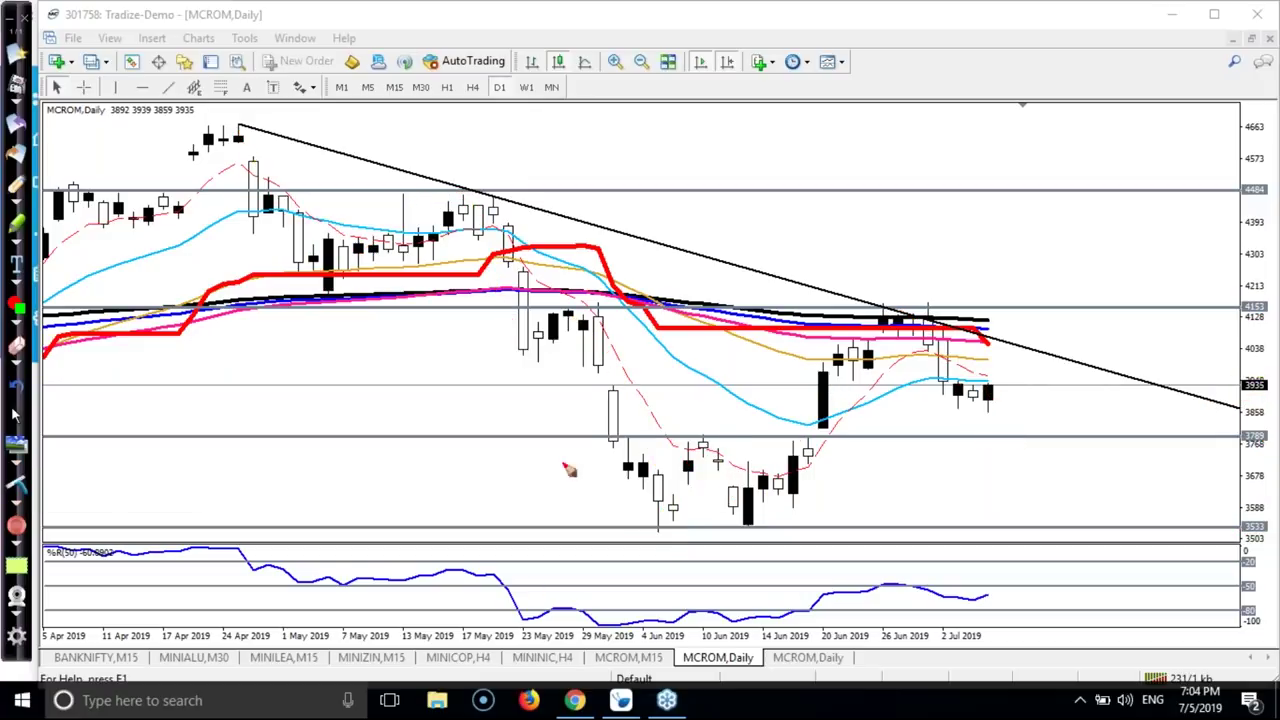
Sketch possible paths from the latest candle up to 4153 and down to 3789, then erase the sketch.
mouse_move(920, 310)
mouse_down()
mouse_move(990, 420)
mouse_move(1043, 310)
mouse_up()
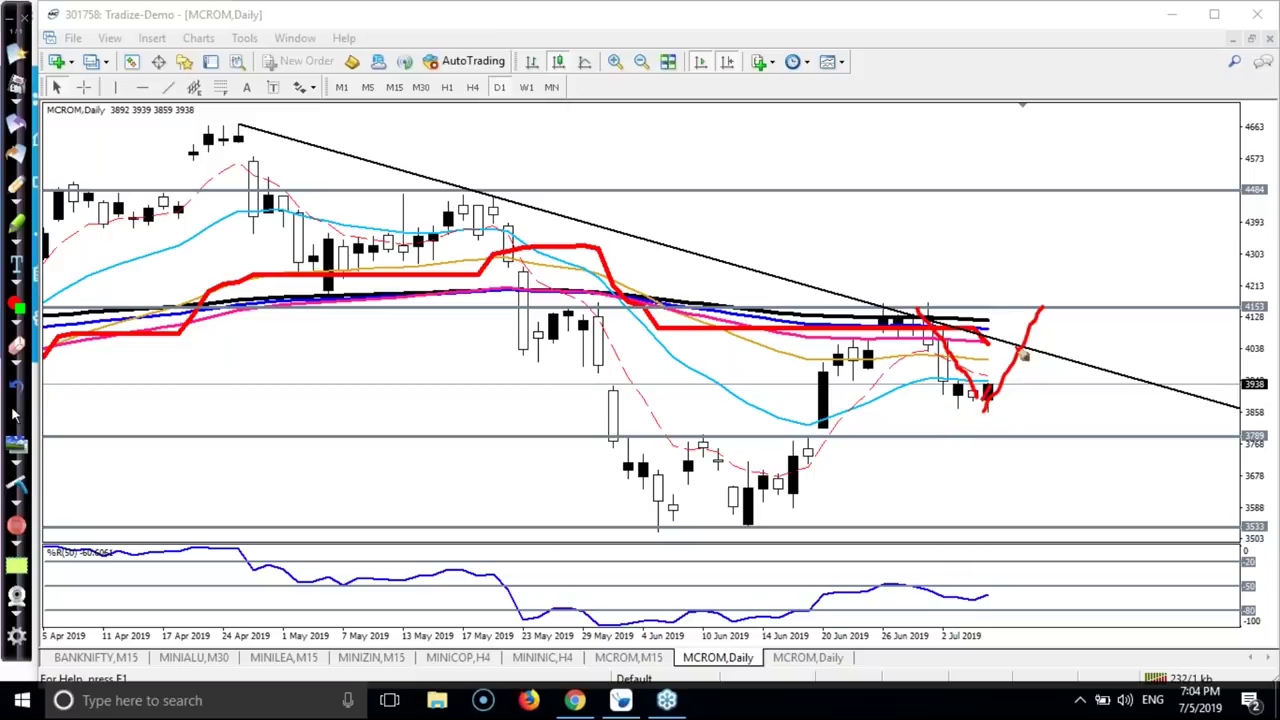
drag(988, 400, 1048, 302)
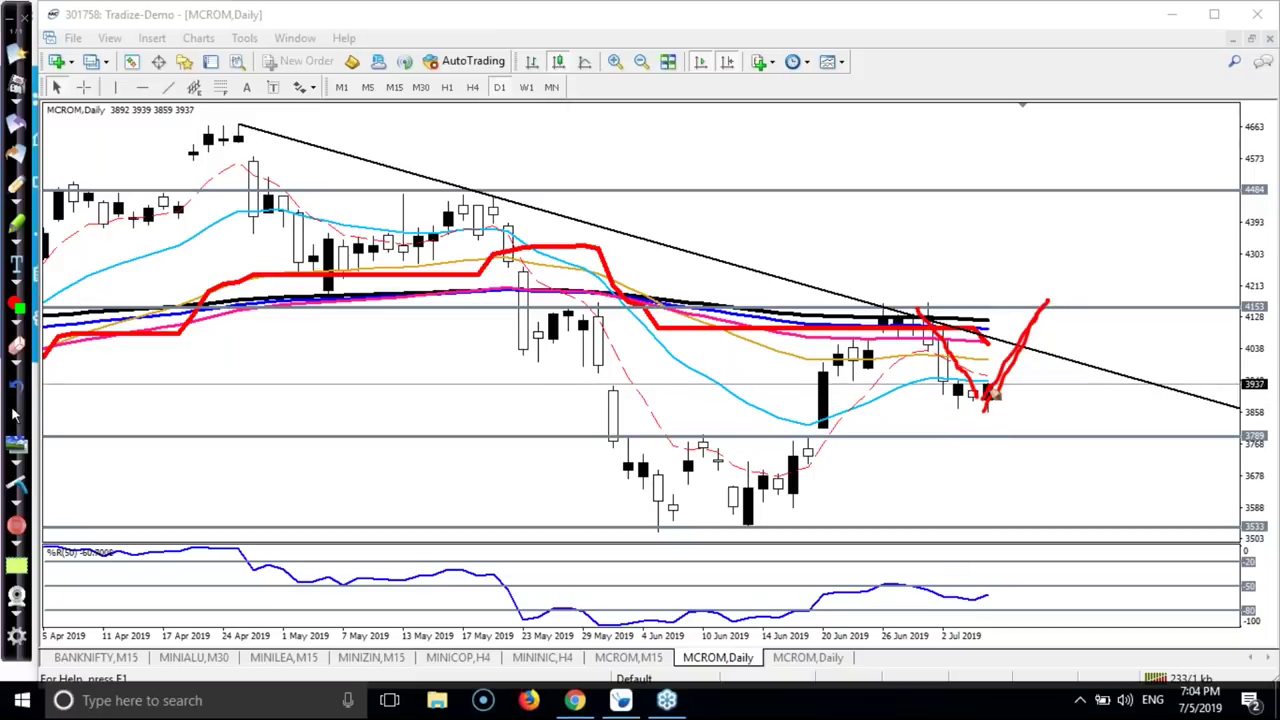
drag(998, 407, 1015, 445)
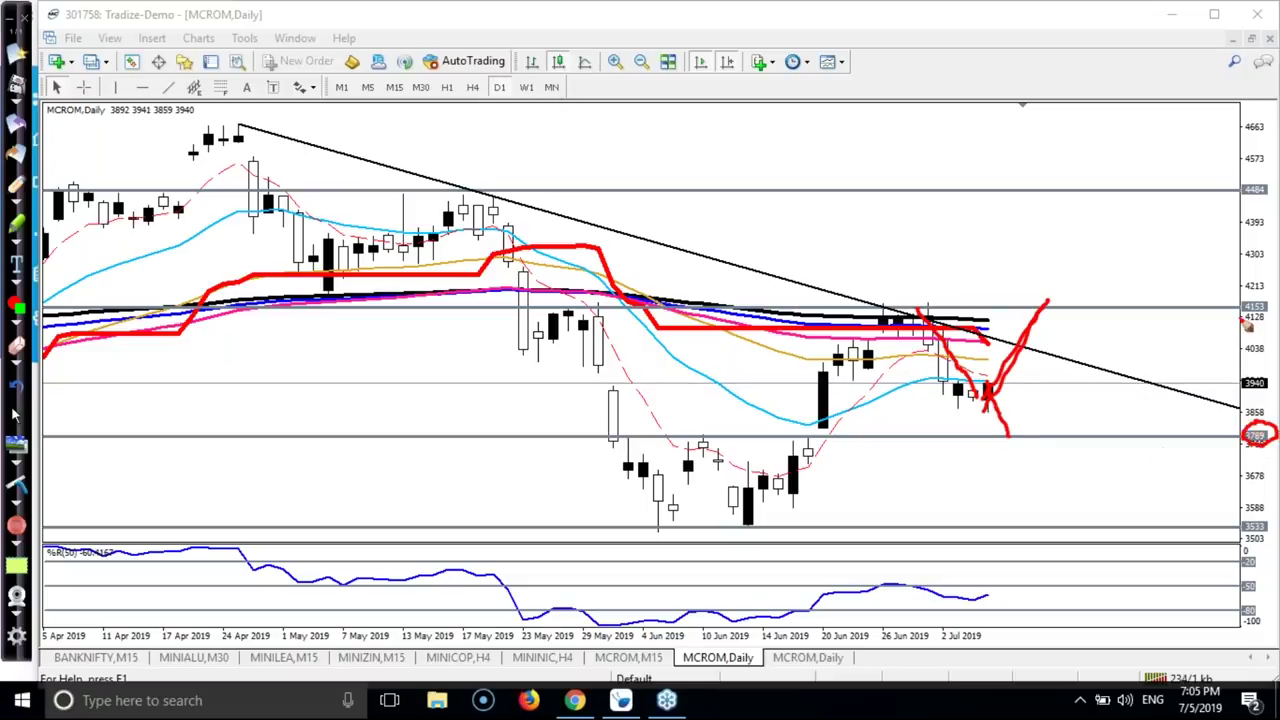
click(18, 484)
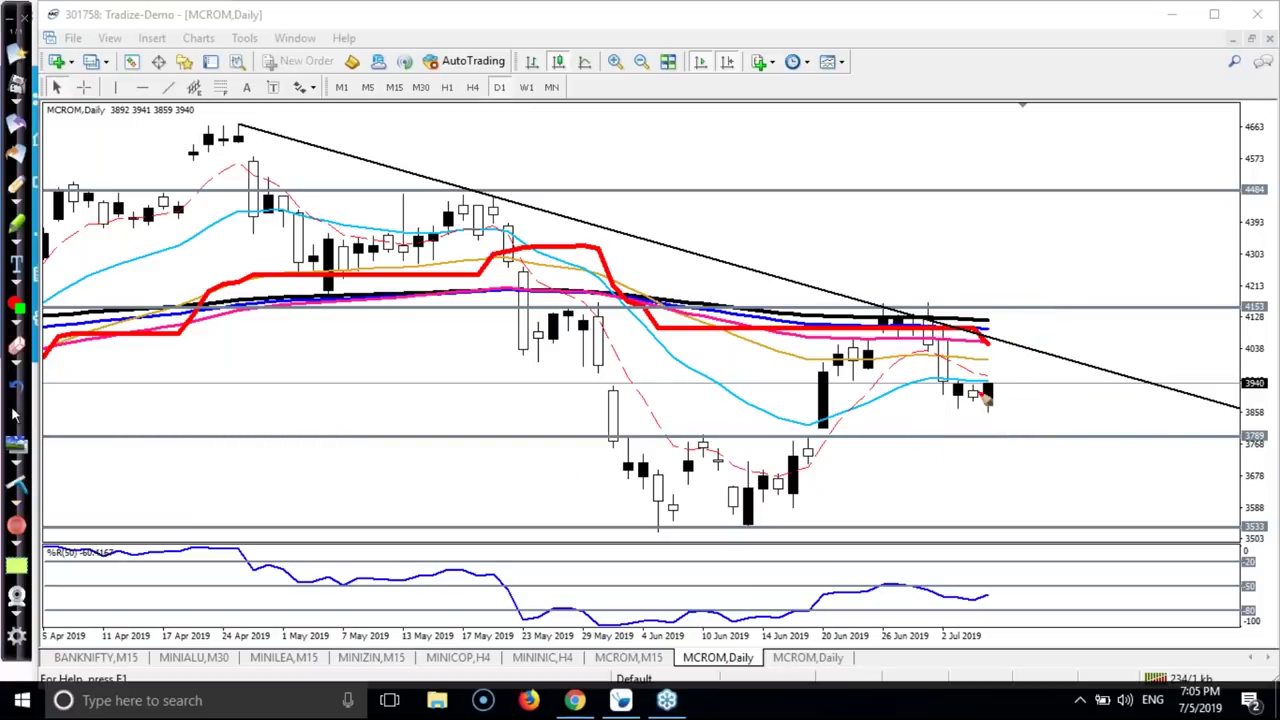
Circle and underline the latest daily candle with the red pen, then erase the marks.
mouse_move(977, 387)
mouse_down()
mouse_move(1003, 376)
mouse_move(1006, 406)
mouse_move(978, 385)
mouse_up()
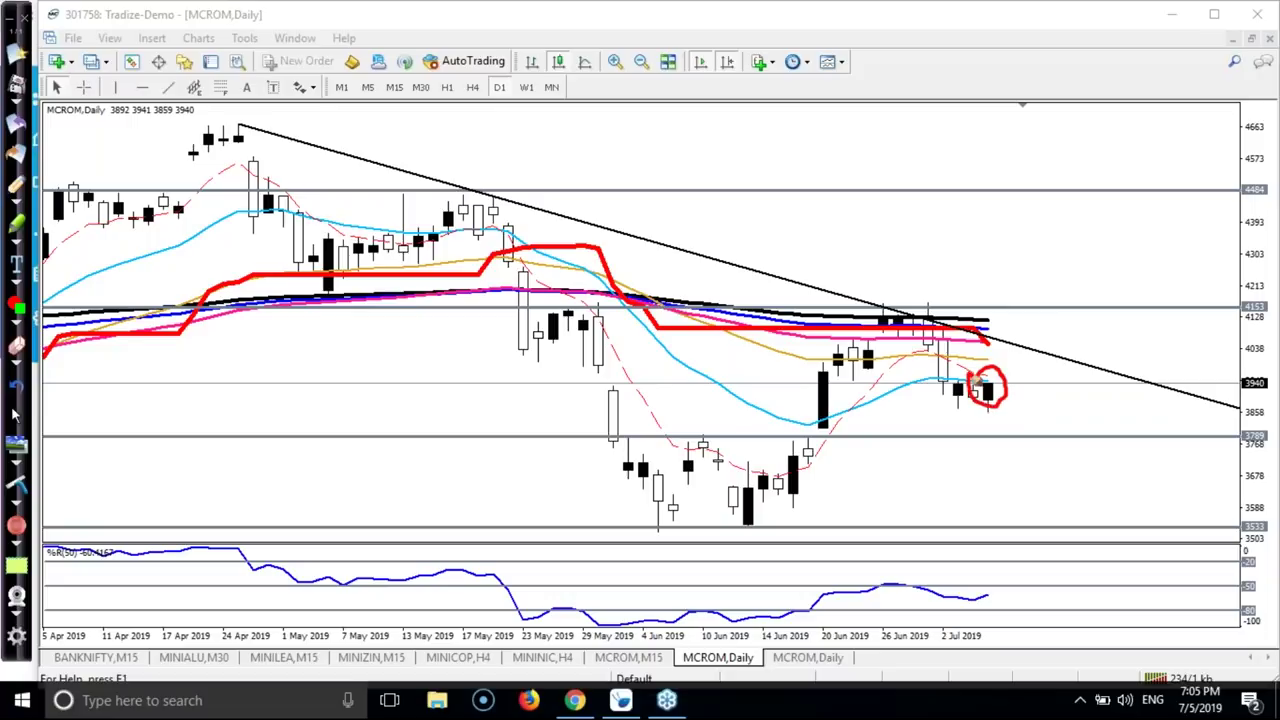
drag(937, 410, 1004, 404)
click(16, 480)
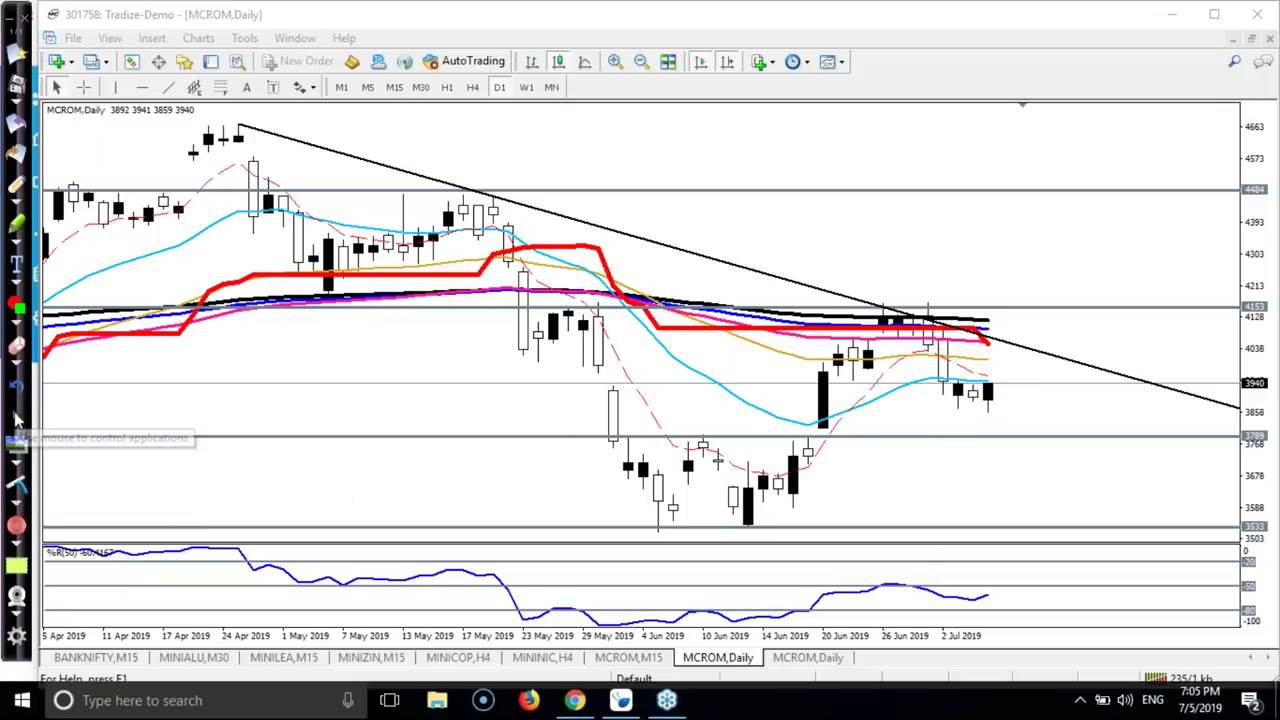
Draw a Fibonacci retracement from the 13 June low near 3533 up to the swing high just above 4153.
click(16, 420)
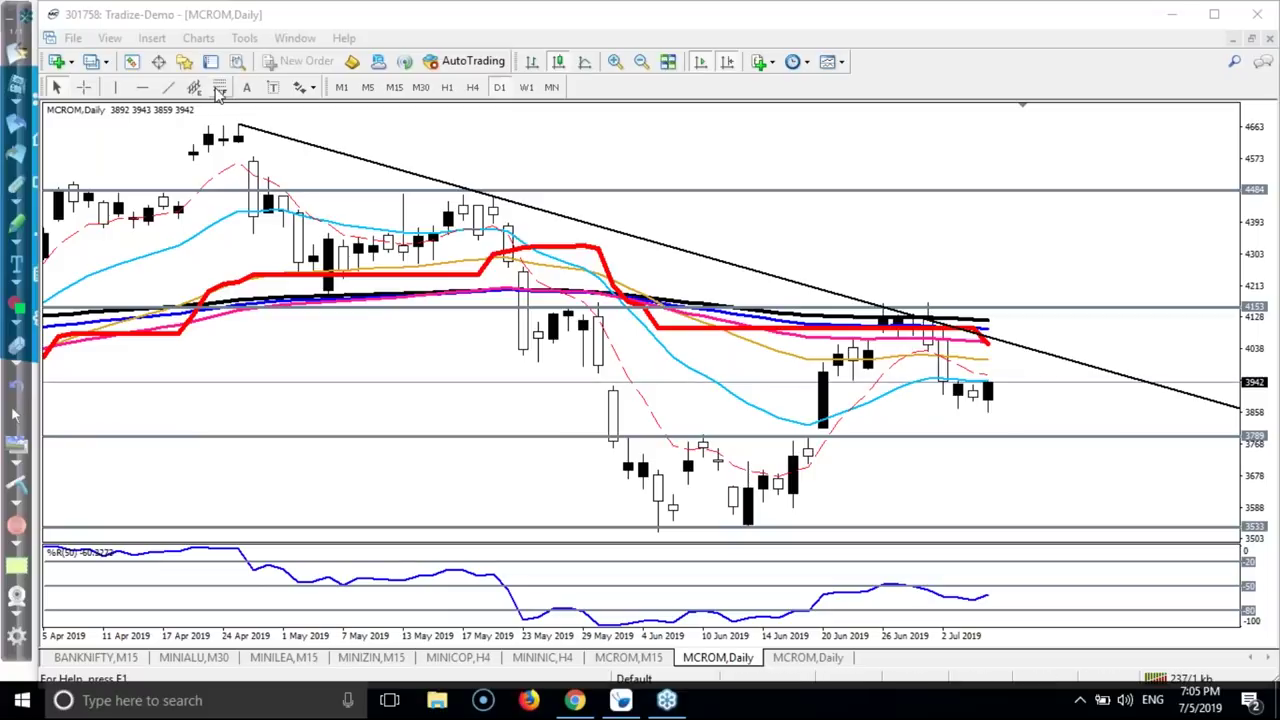
click(220, 88)
drag(748, 524, 918, 312)
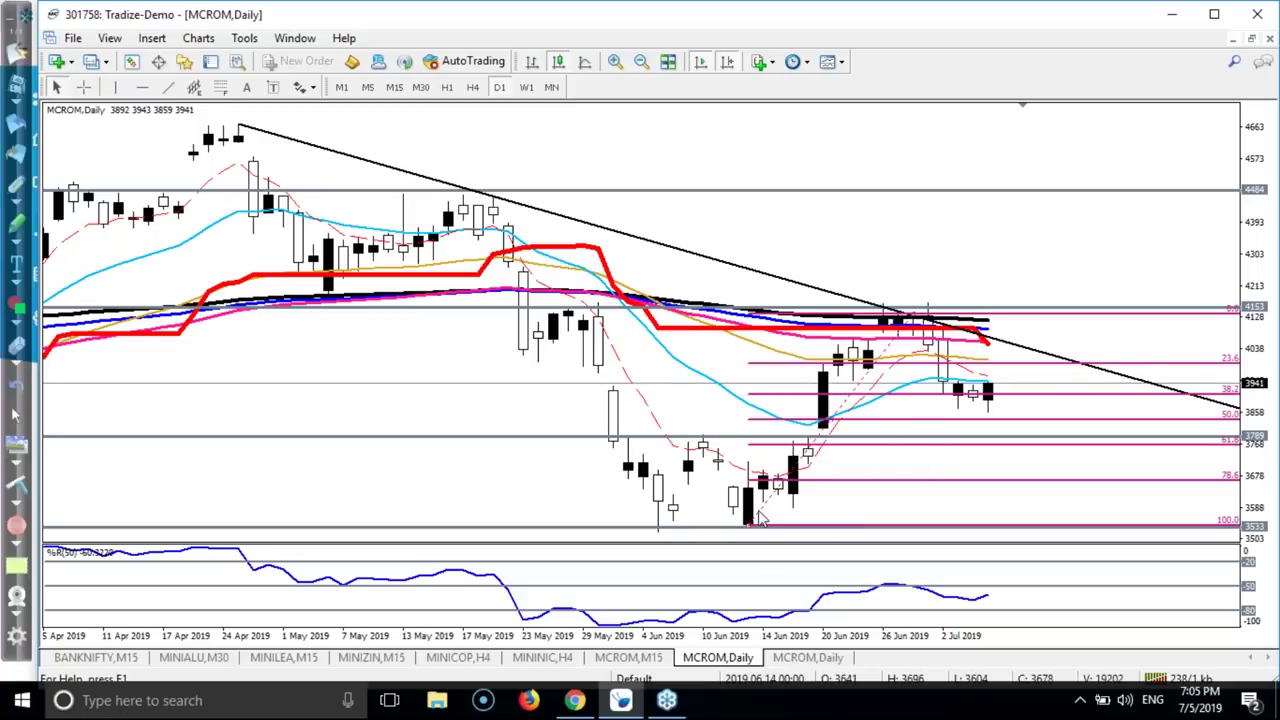
drag(918, 311, 932, 304)
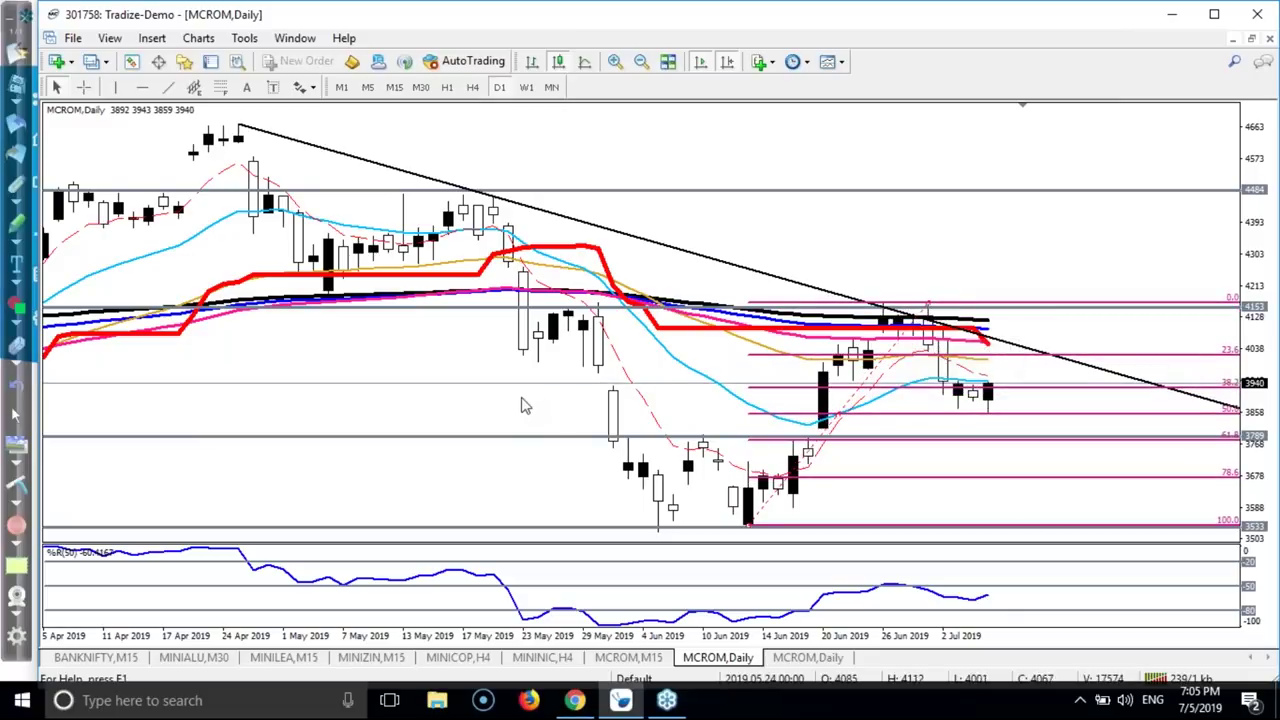
Trace the swings since the early-June low in red pen, labelling the turning points A, B, C and D.
click(14, 192)
drag(658, 540, 704, 442)
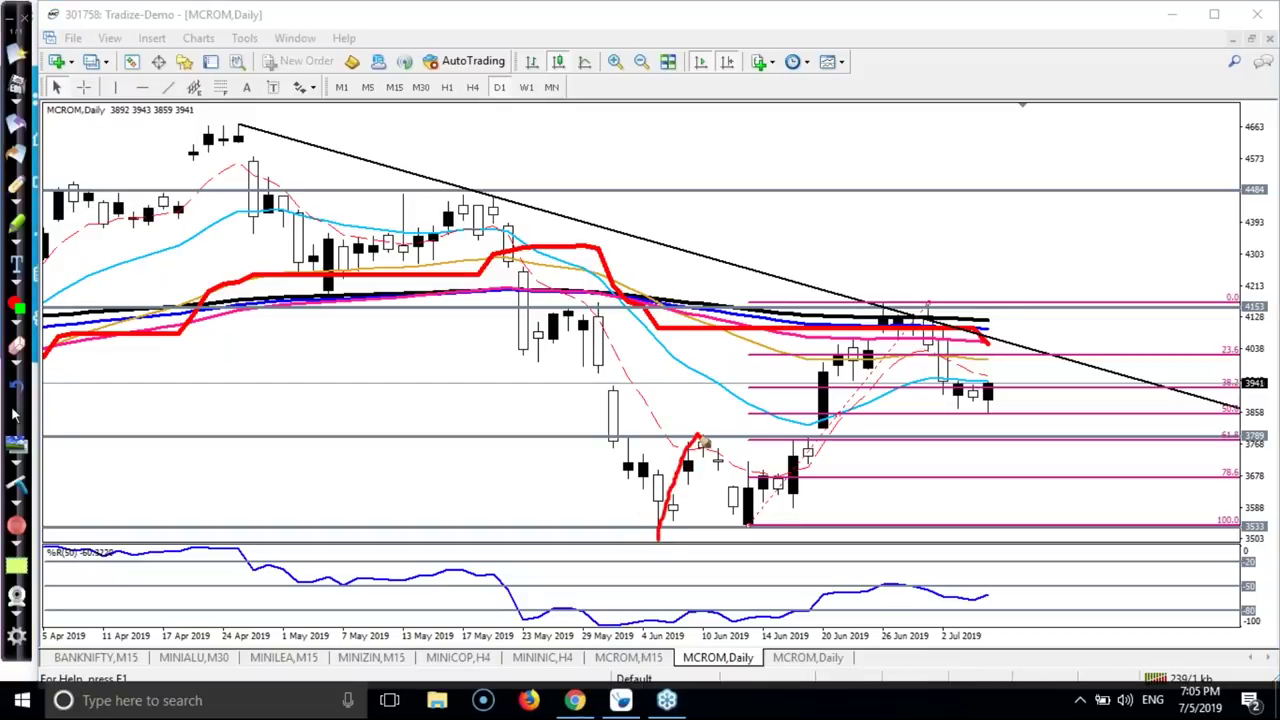
mouse_move(645, 545)
mouse_down()
mouse_move(630, 526)
mouse_move(626, 556)
mouse_move(642, 535)
mouse_up()
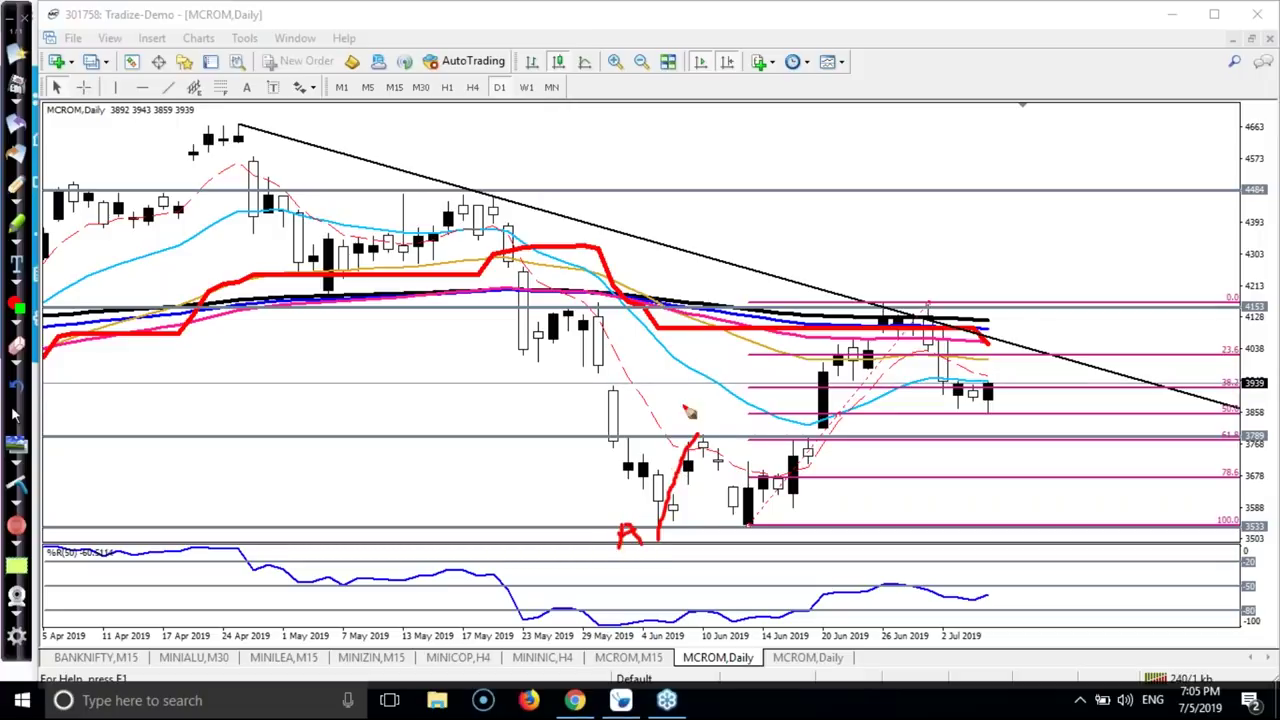
mouse_move(682, 406)
mouse_down()
mouse_move(690, 420)
mouse_move(700, 408)
mouse_move(688, 432)
mouse_up()
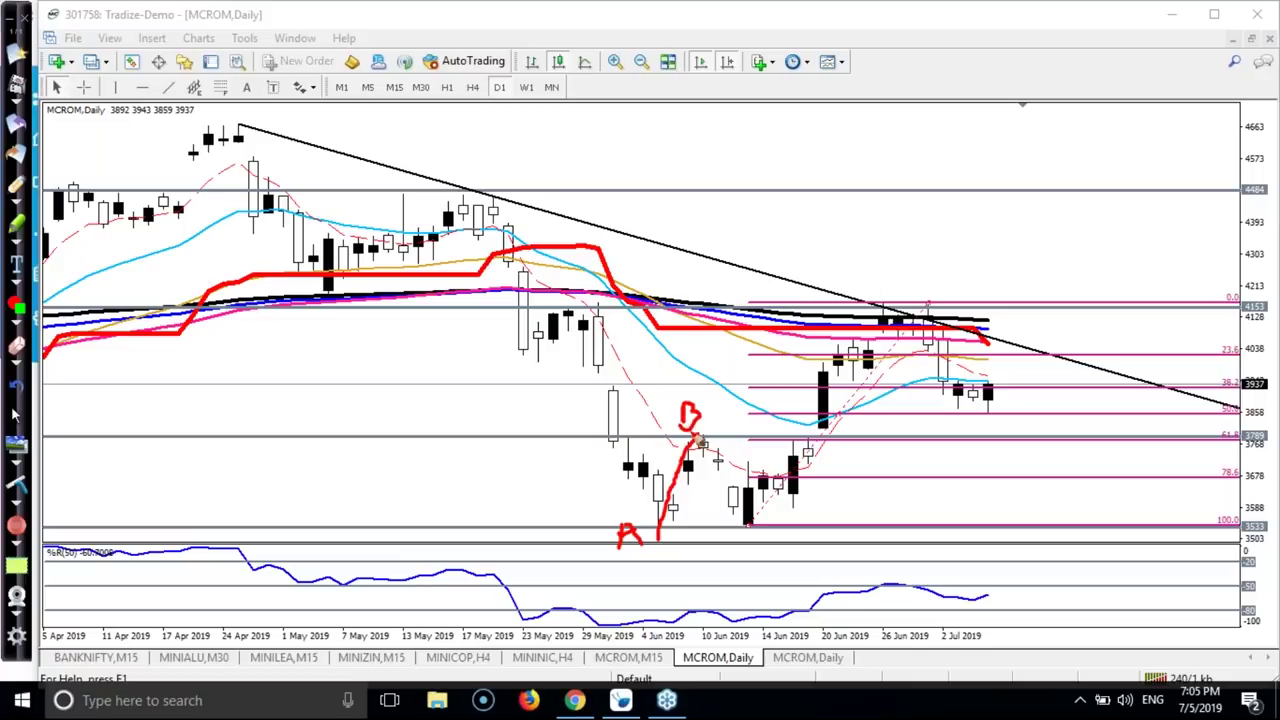
mouse_move(724, 476)
mouse_down()
mouse_move(757, 546)
mouse_move(885, 320)
mouse_move(890, 275)
mouse_move(990, 418)
mouse_up()
Circle the 50.0 and 61.8 Fibonacci labels and underline the latest candle's low in red.
mouse_move(1238, 400)
mouse_down()
mouse_move(1214, 410)
mouse_move(1248, 428)
mouse_move(1233, 398)
mouse_up()
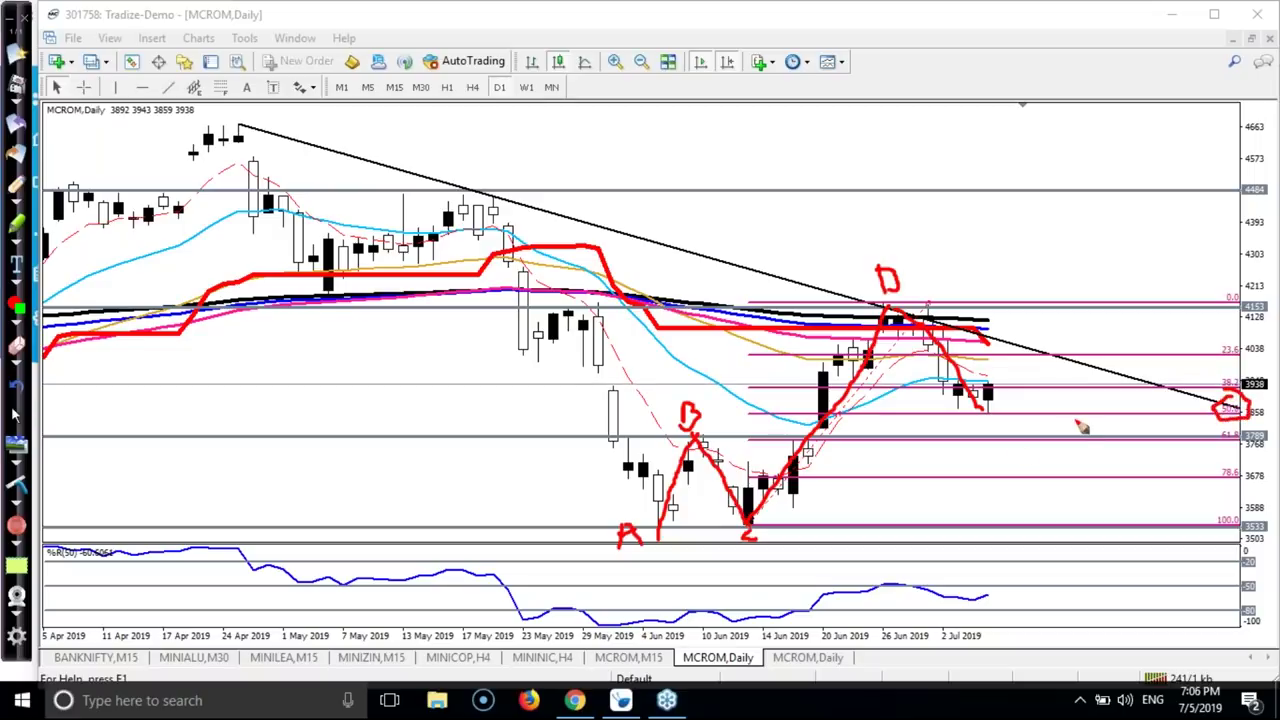
drag(962, 410, 995, 420)
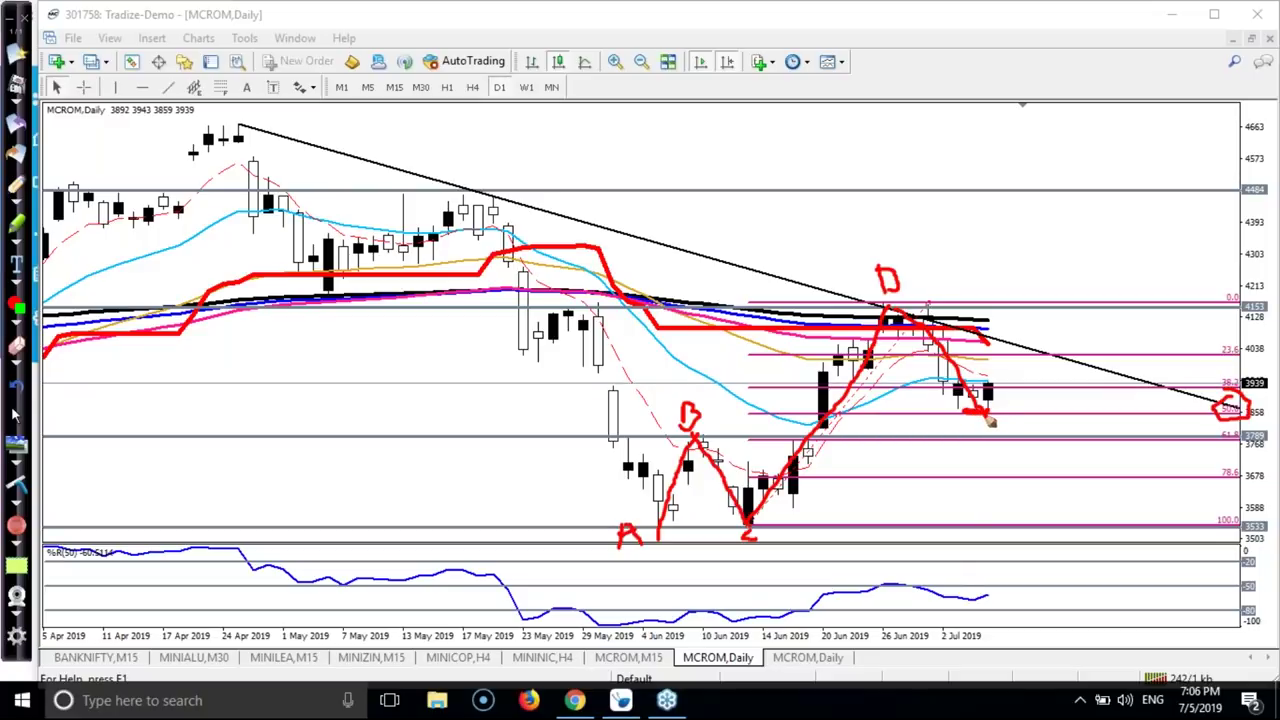
drag(990, 422, 958, 415)
drag(1238, 424, 1244, 434)
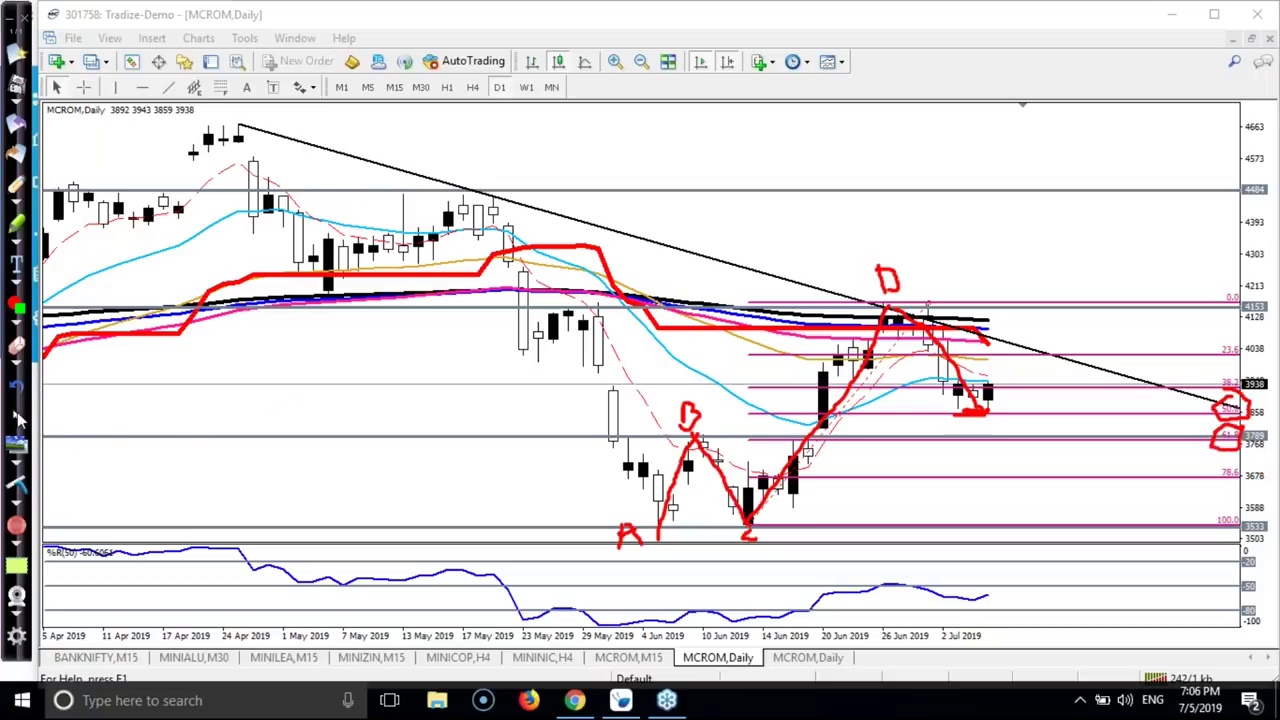
Add a horizontal line at the 50.0 Fibonacci level, at price 3851.
click(17, 416)
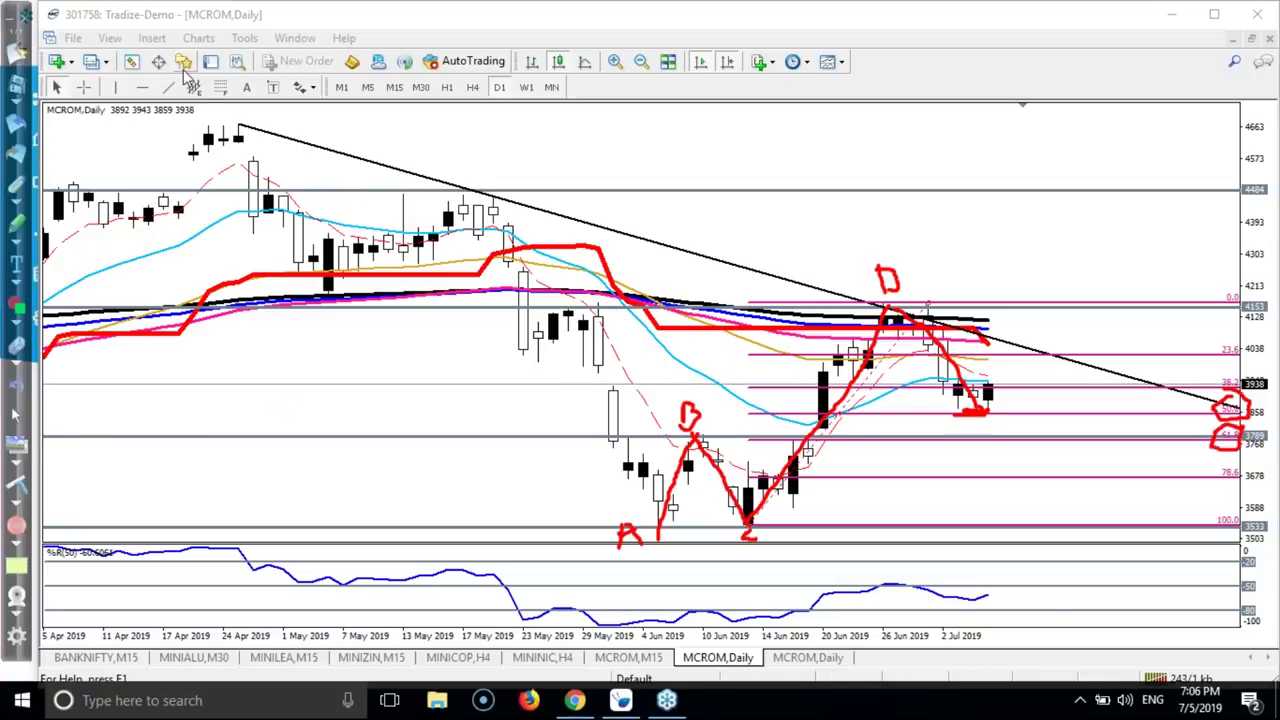
click(142, 87)
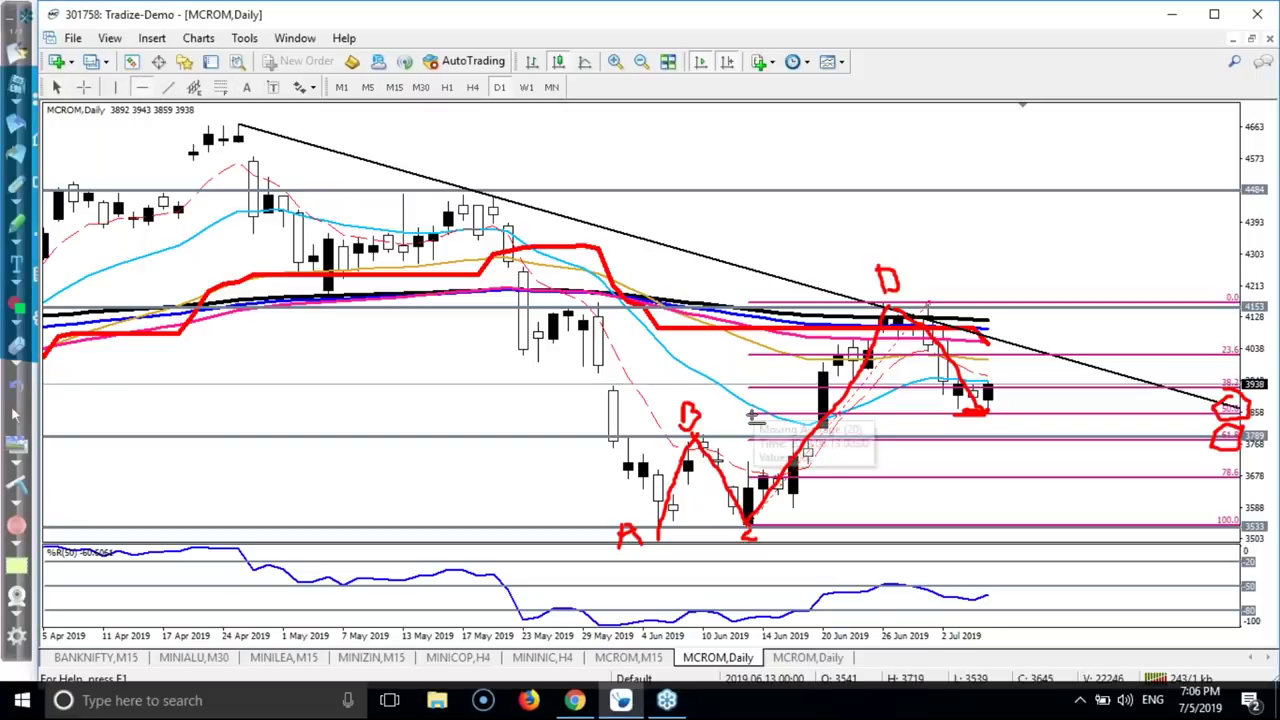
click(755, 415)
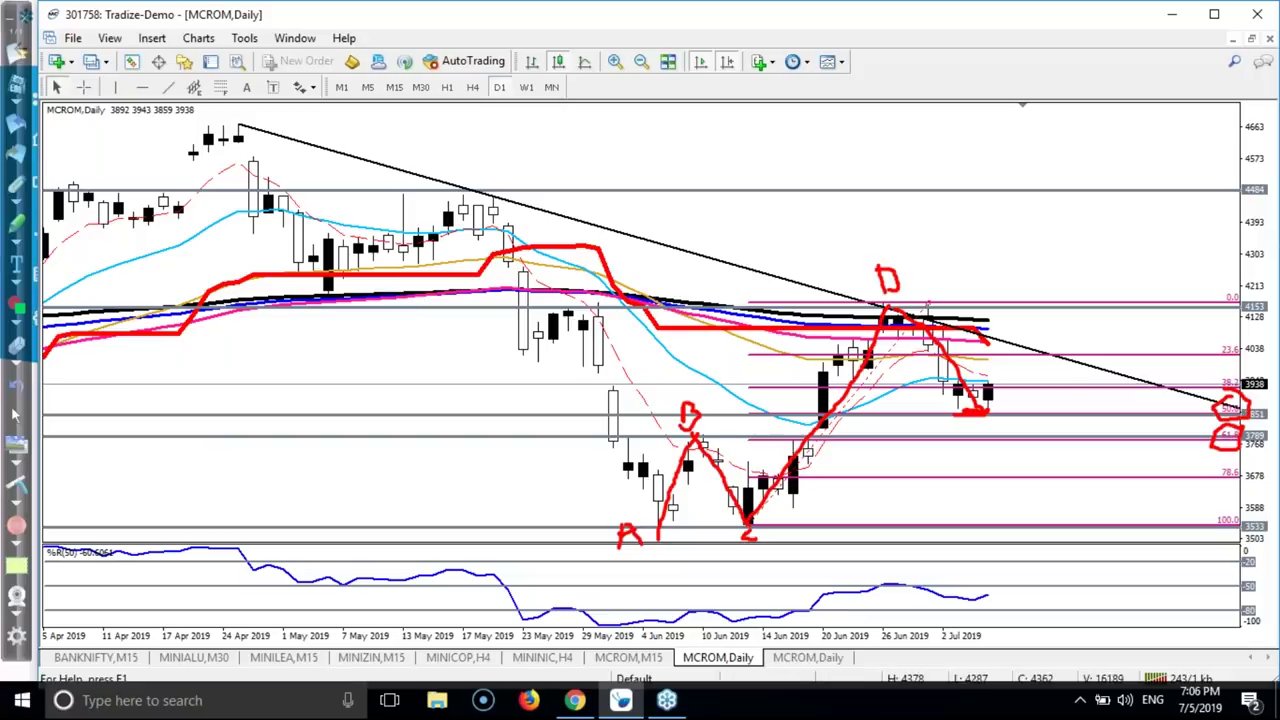
Clear the pen marks and highlight the zone between the 3851 and 3789 lines in translucent red.
click(15, 487)
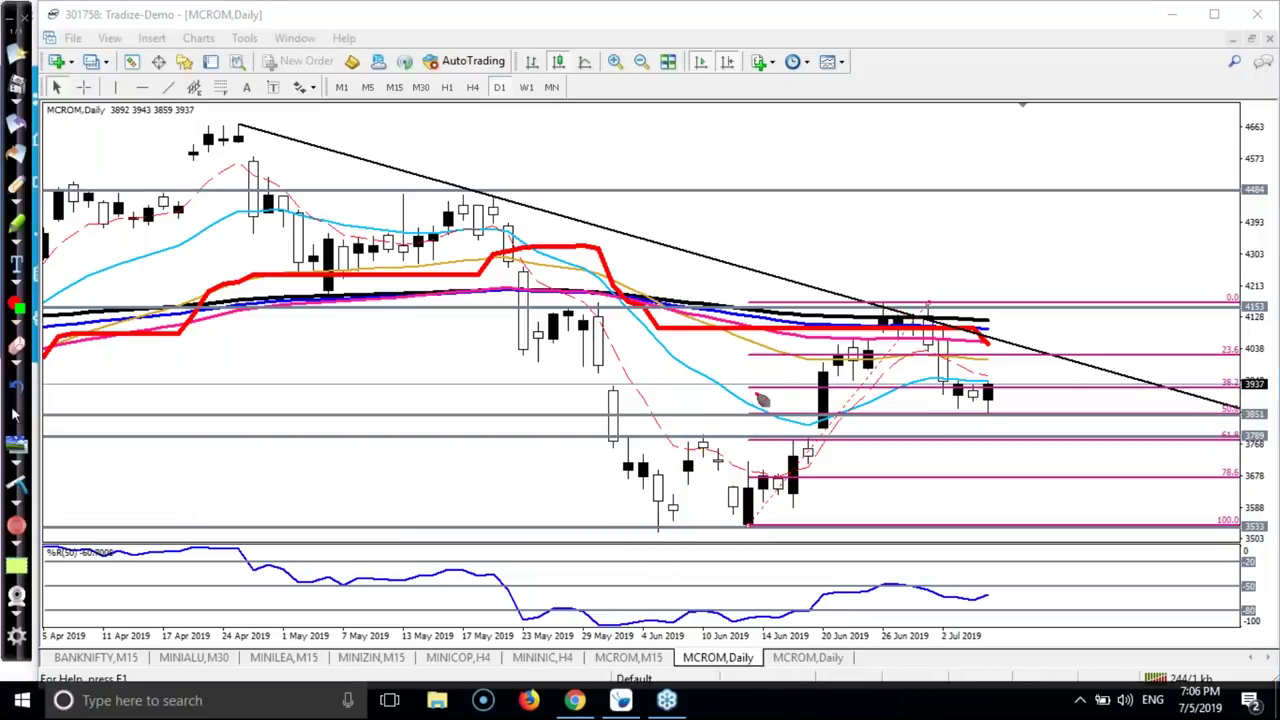
drag(745, 421, 1102, 428)
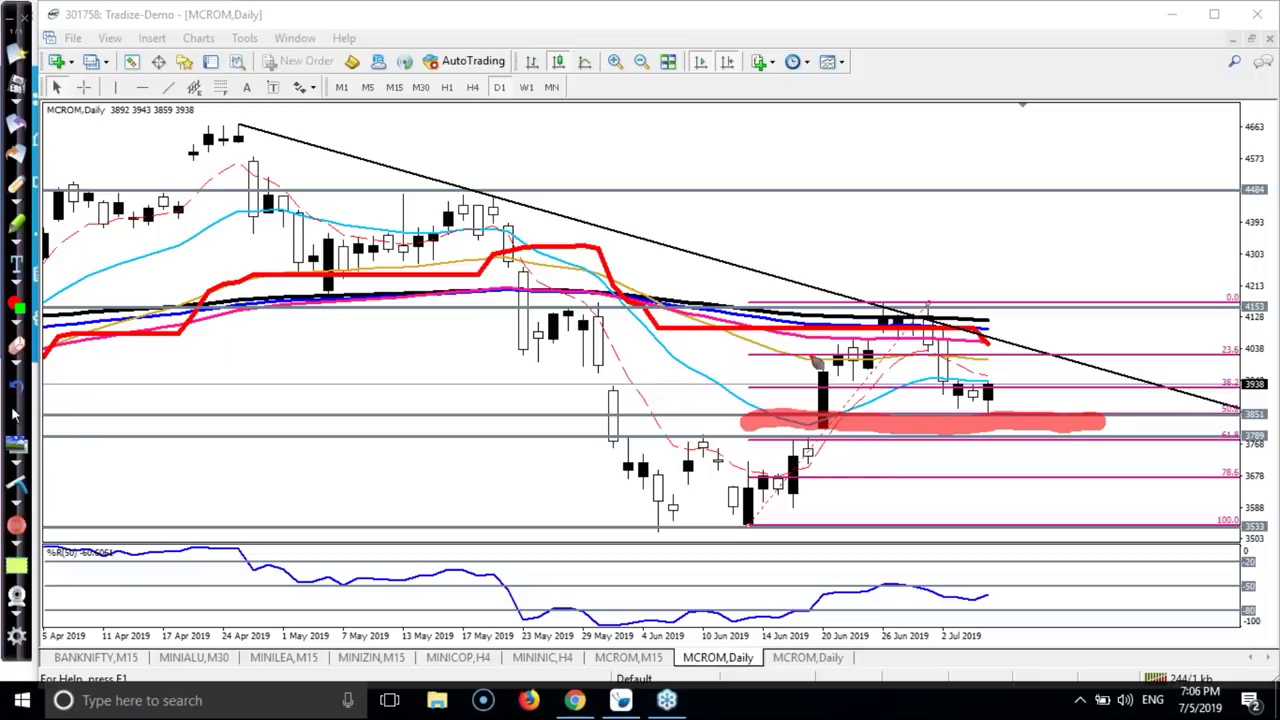
Mark the top of the latest candle in red pen and sketch a rising path from it toward the descending trendline.
click(16, 183)
drag(986, 384, 998, 366)
drag(997, 375, 1028, 342)
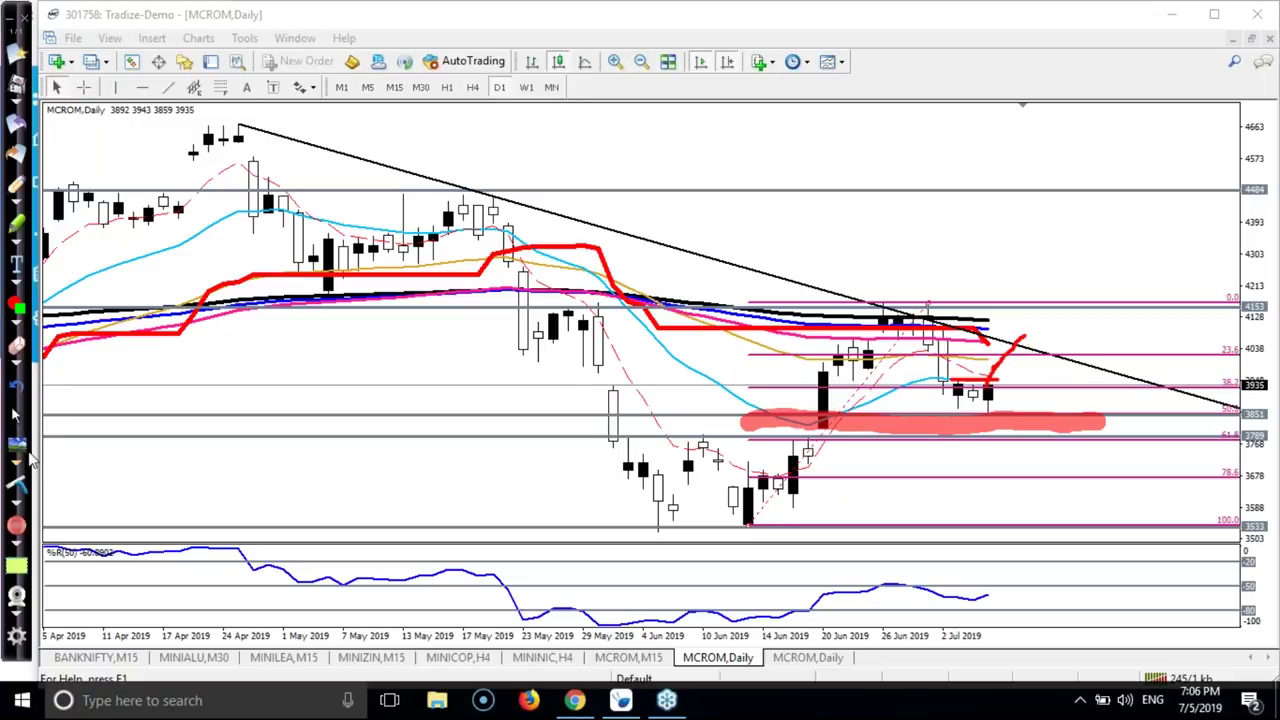
Clear the pen marks and mark the tops of the 3 July and latest daily candles in red pen.
click(17, 485)
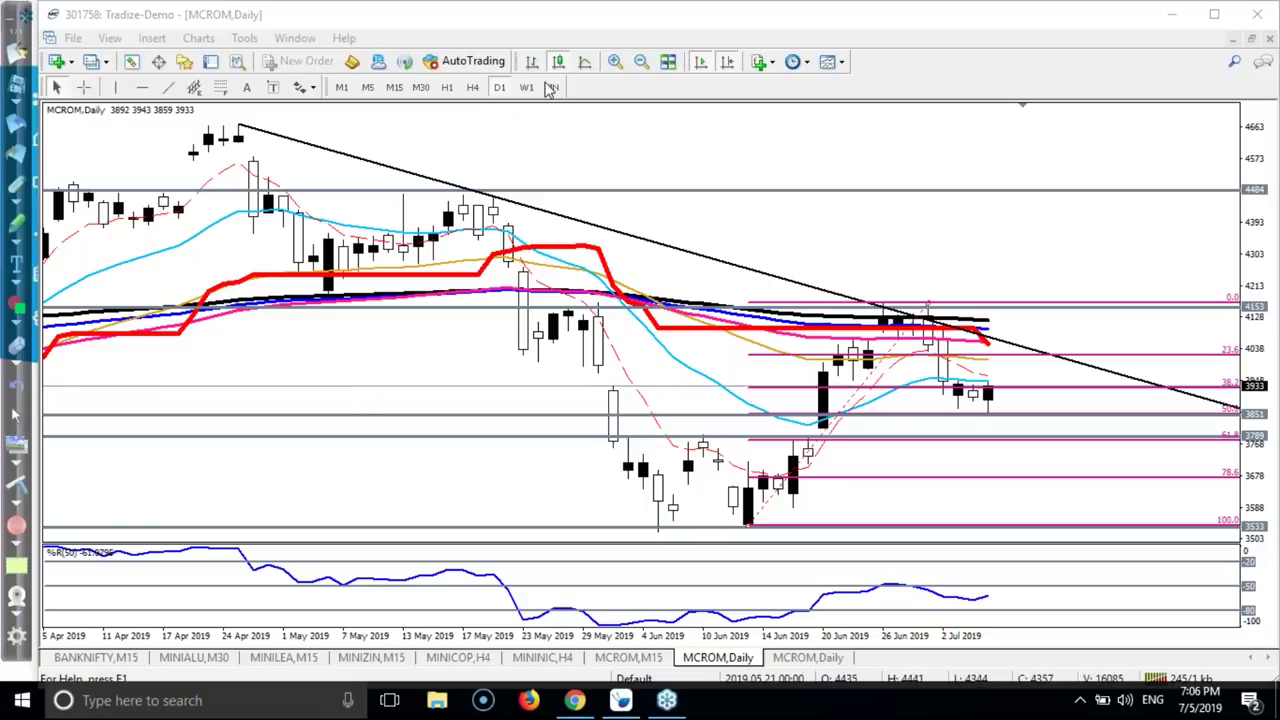
click(614, 62)
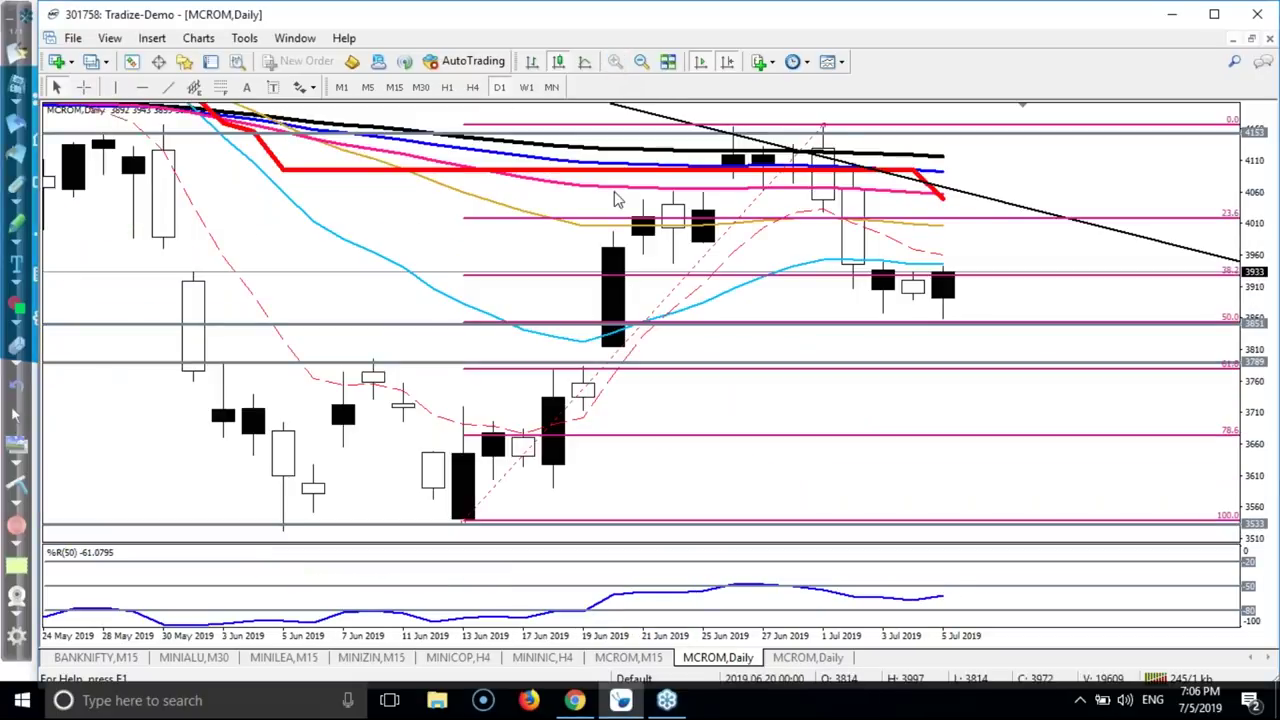
click(17, 185)
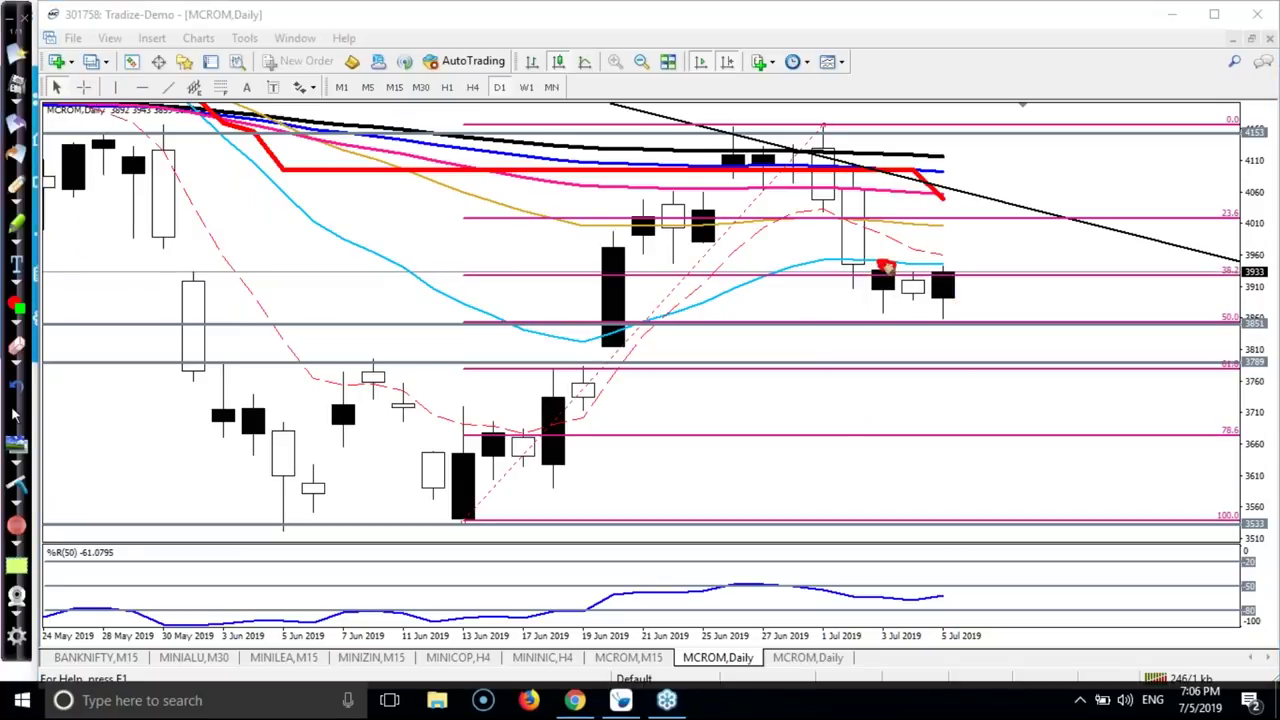
drag(931, 267, 953, 270)
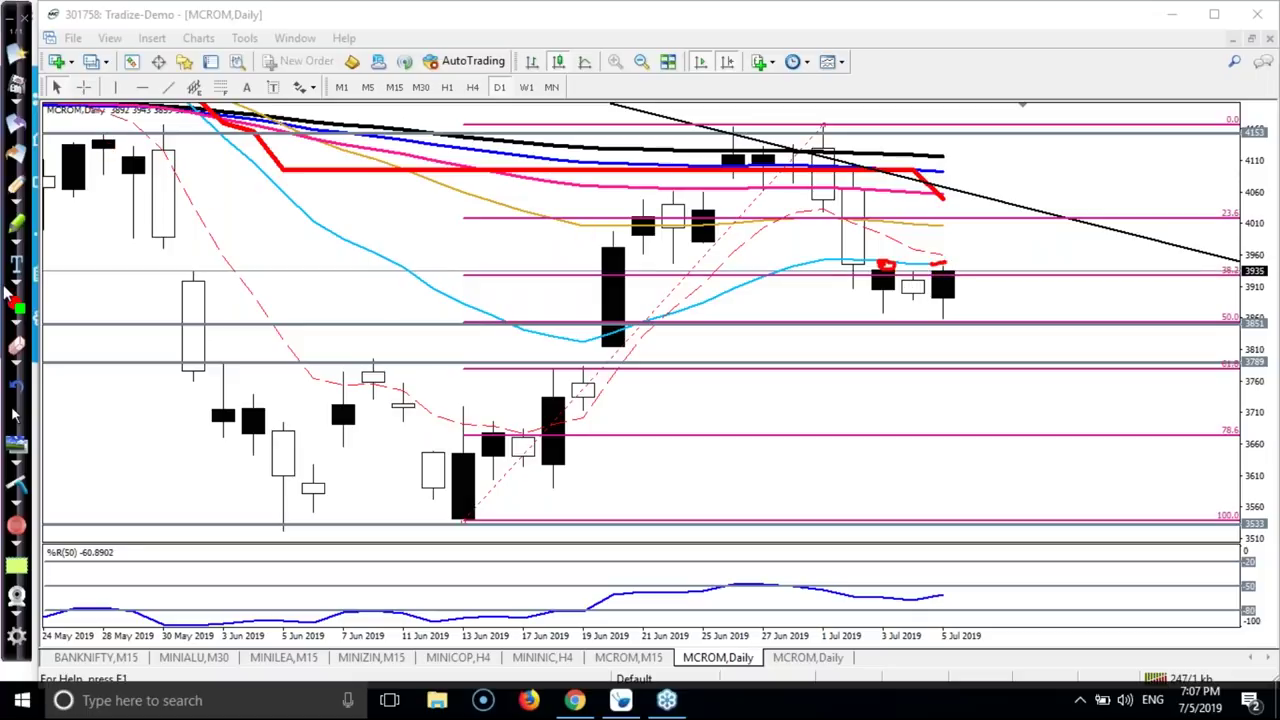
Clear the pen marks, add a horizontal line at price 3945 along the recent candle highs and delete the Fibonacci retracement.
click(17, 478)
click(15, 414)
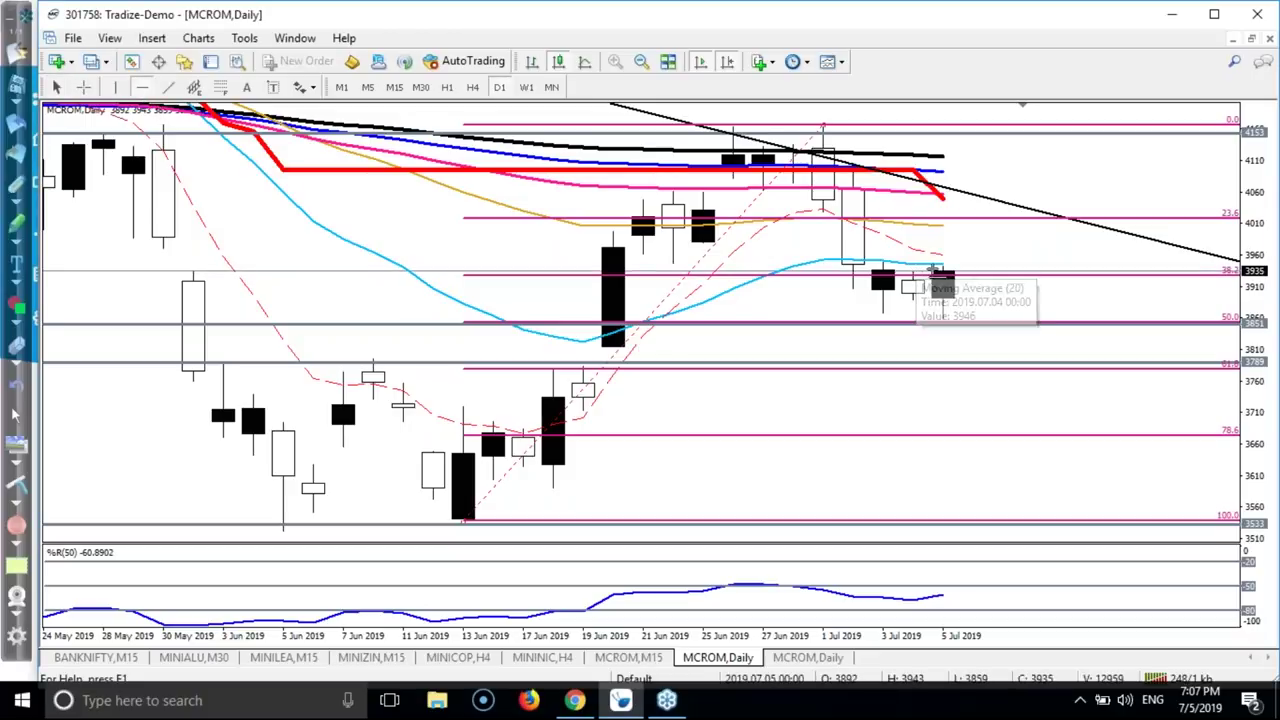
click(935, 265)
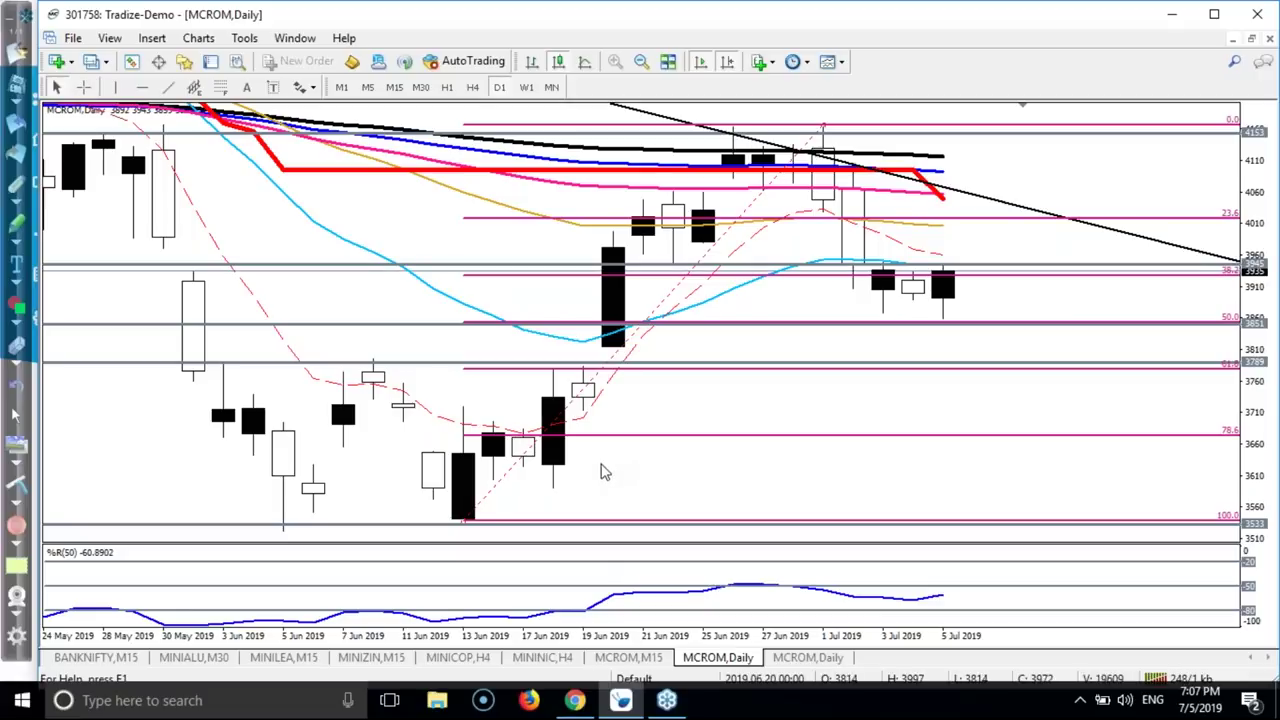
key(Delete)
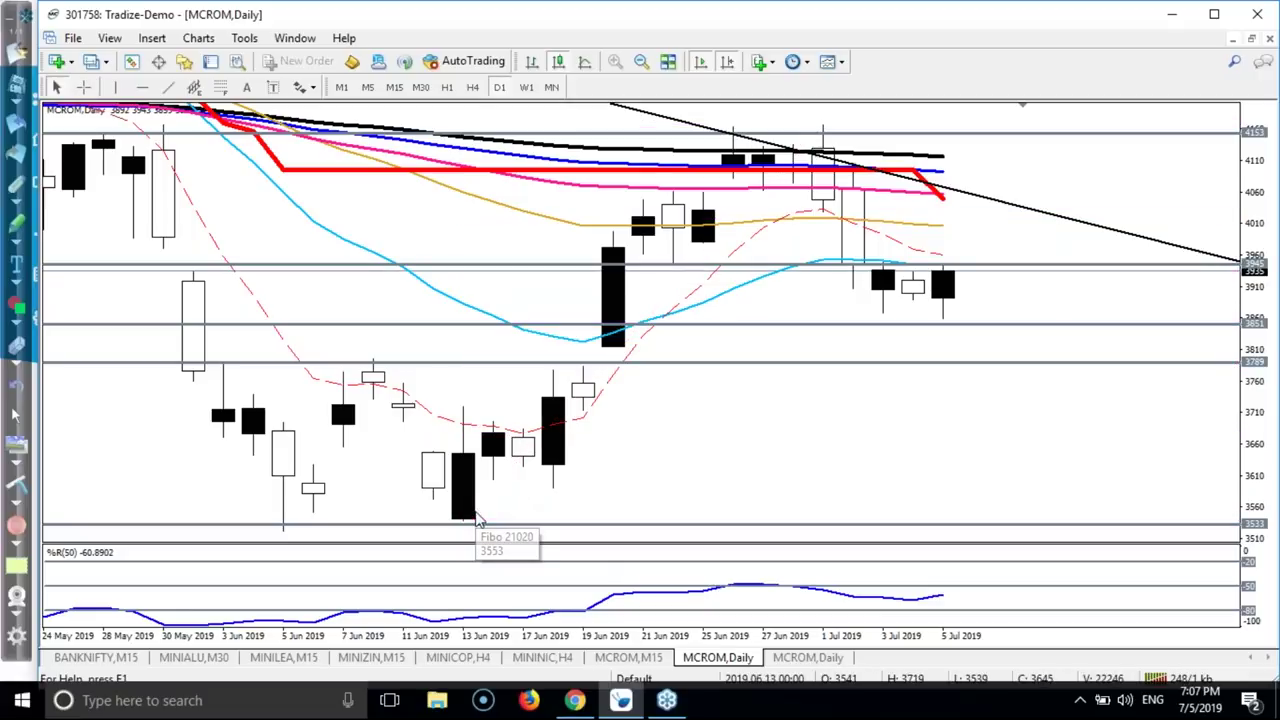
Compare the latest price action against the 3945 line on the H4 and daily timeframes.
click(641, 61)
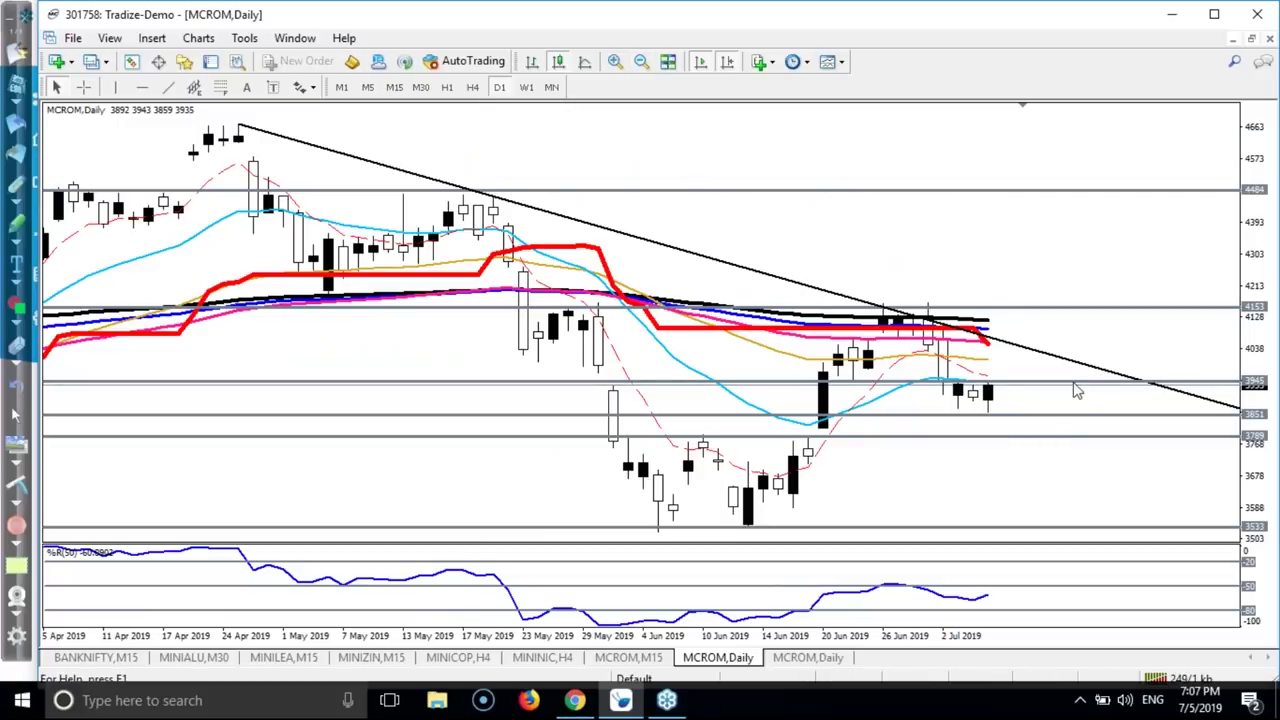
click(473, 87)
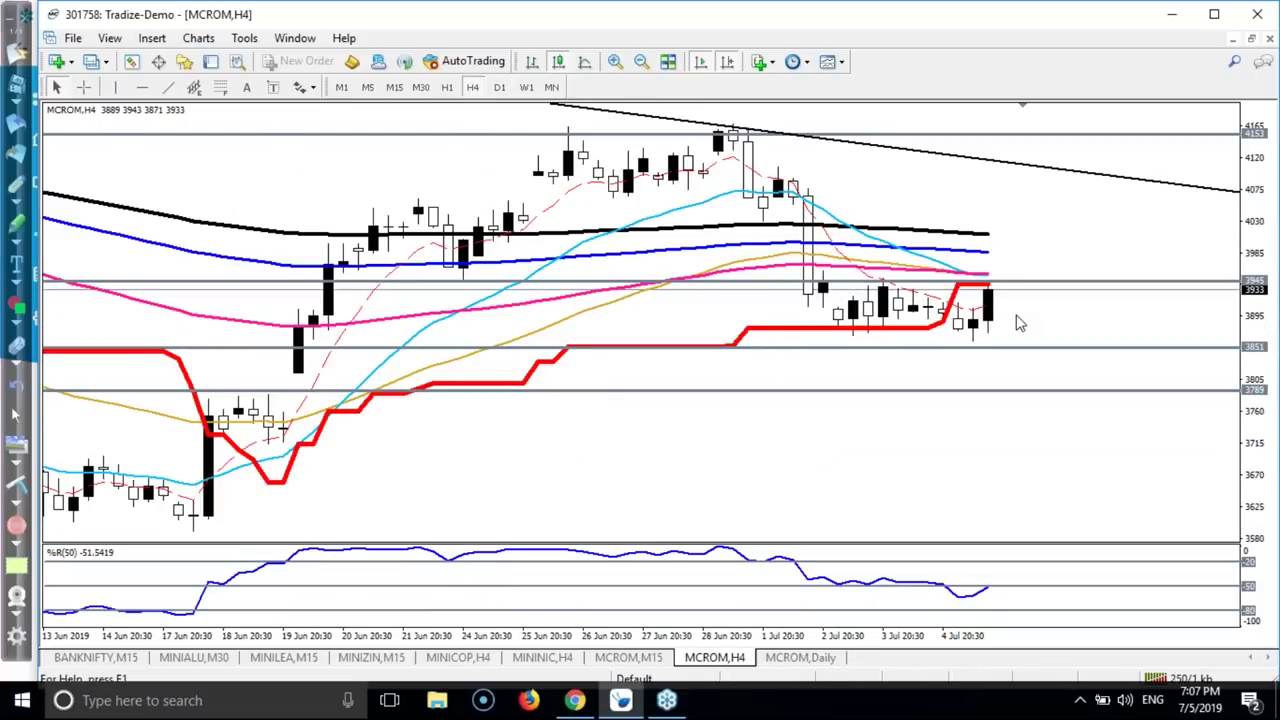
click(503, 89)
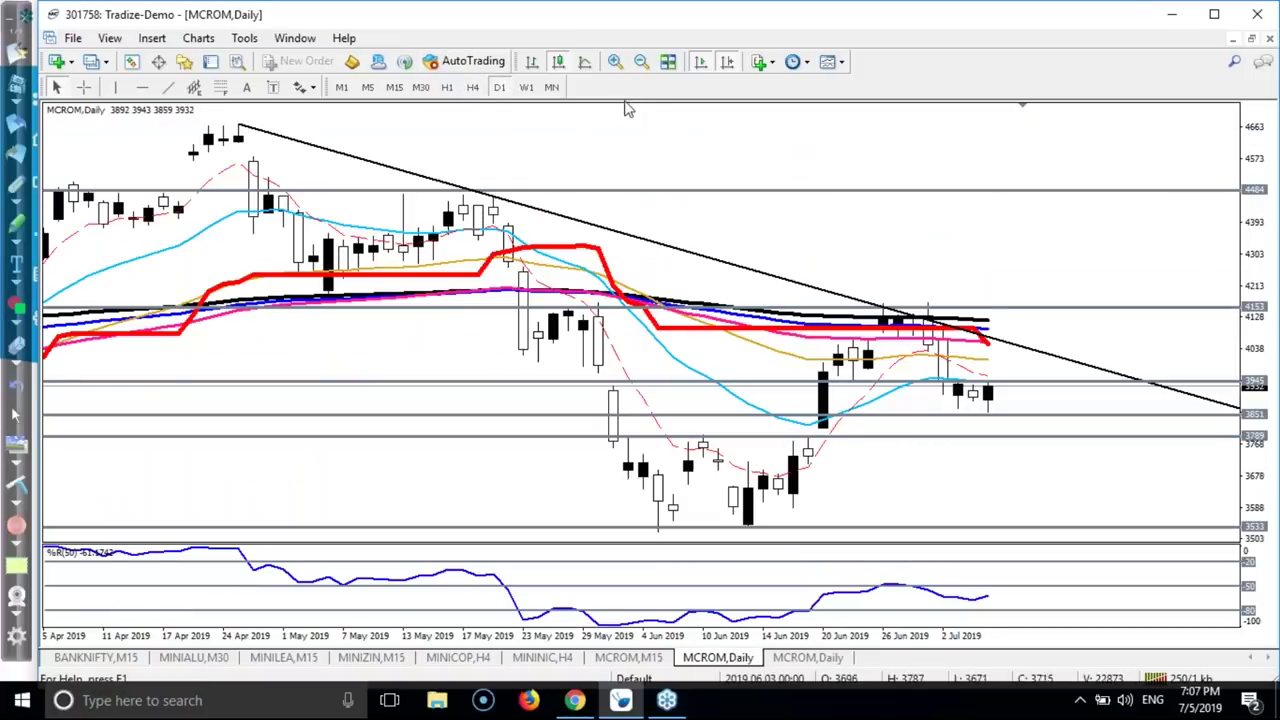
Check the period and method of the light-blue moving average in its settings.
click(614, 62)
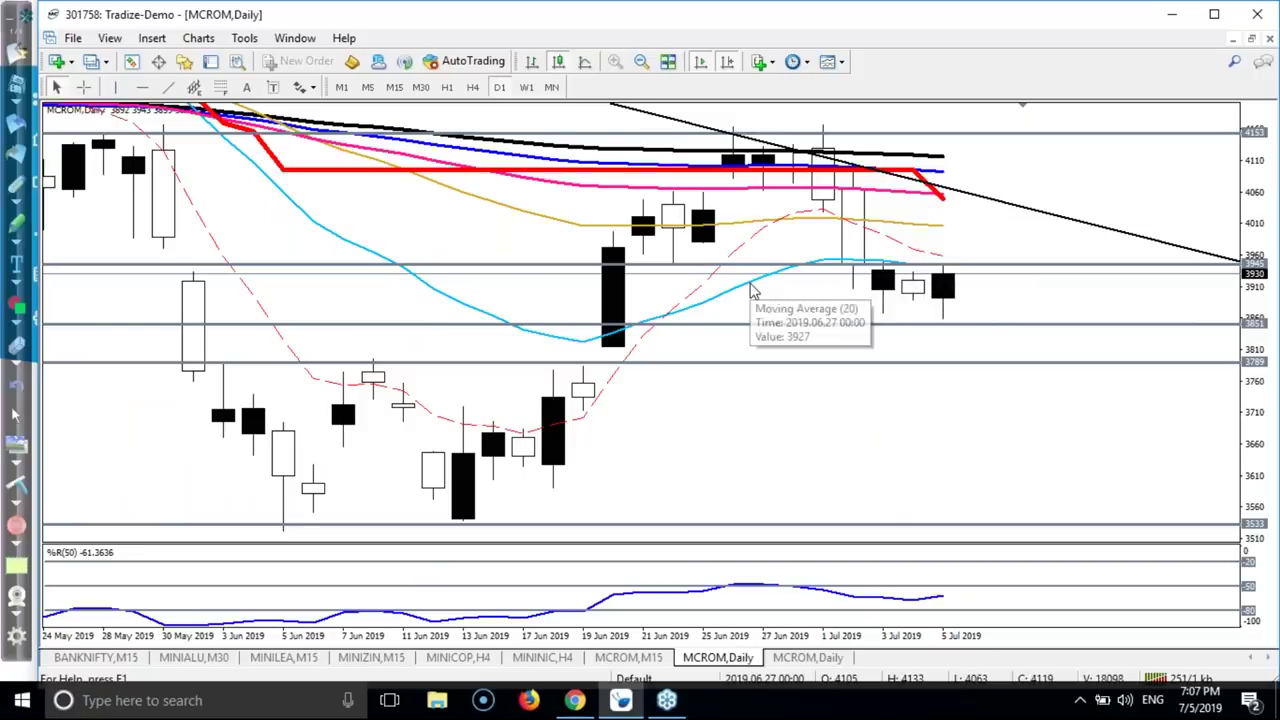
double_click(752, 287)
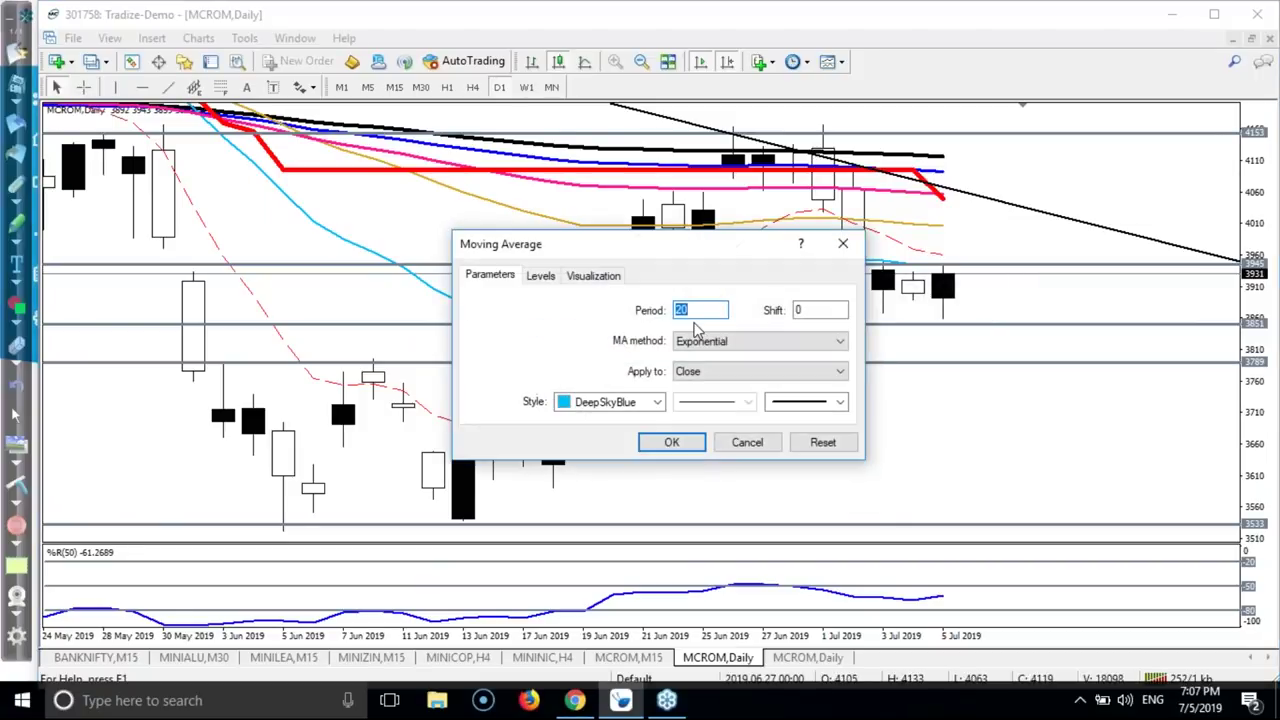
click(671, 442)
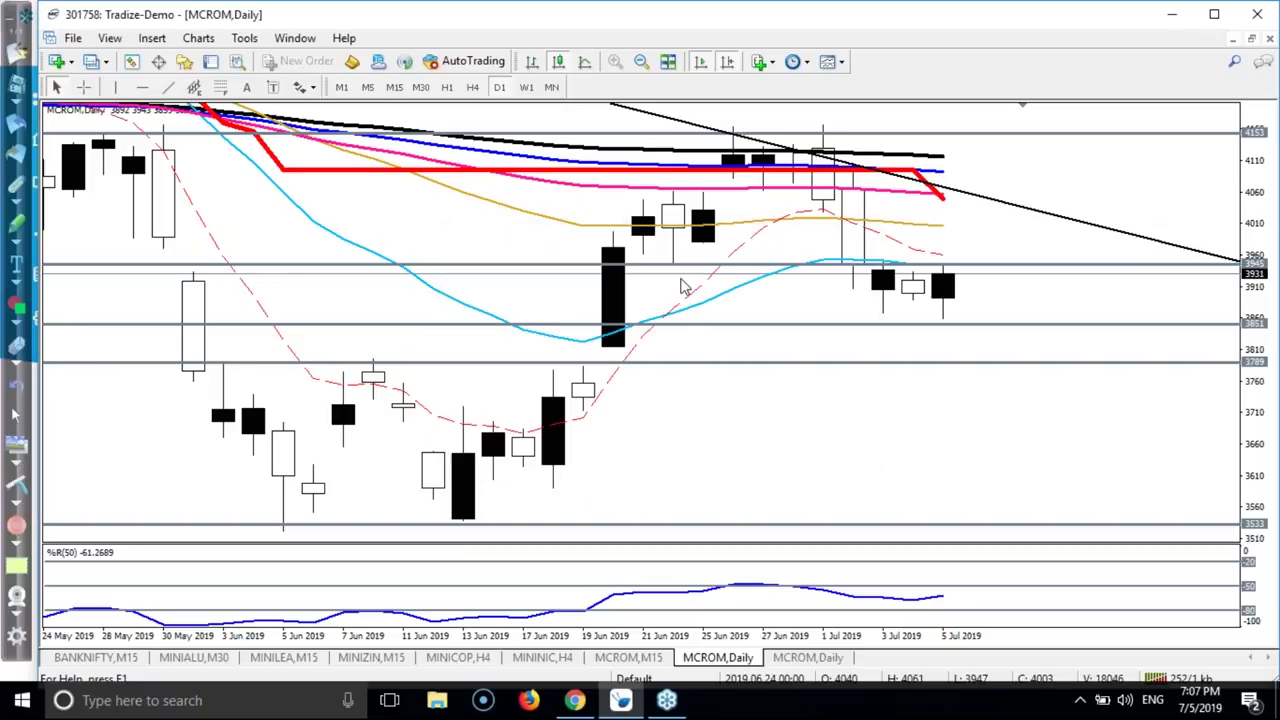
Switch the chart to H4 and circle in red the two candle highs near the 3945 line and the latest candles.
mouse_move(934, 277)
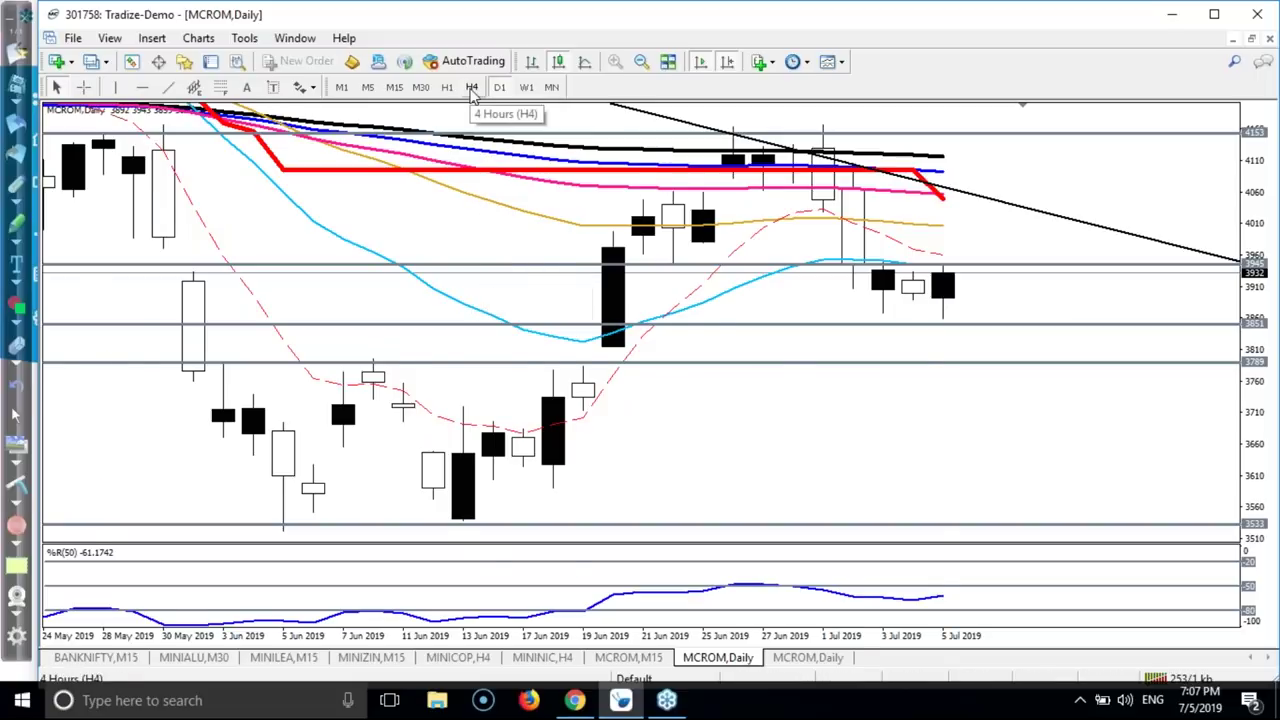
click(472, 88)
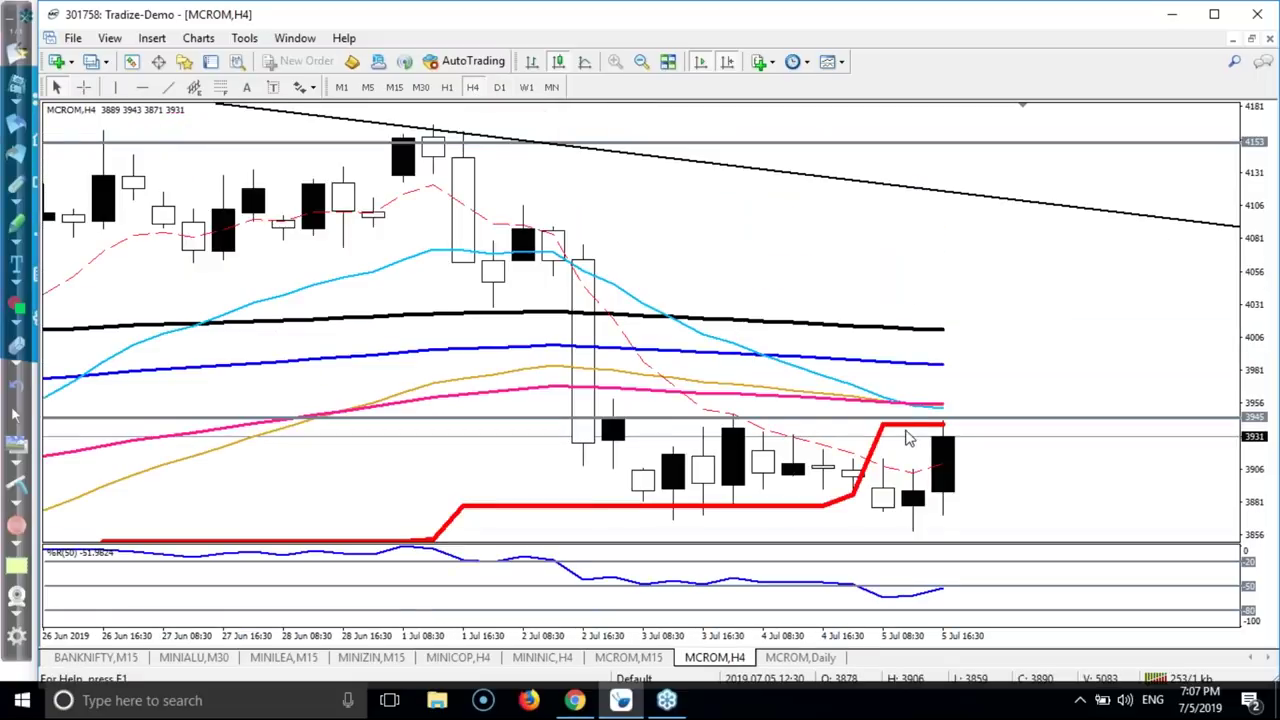
mouse_move(944, 427)
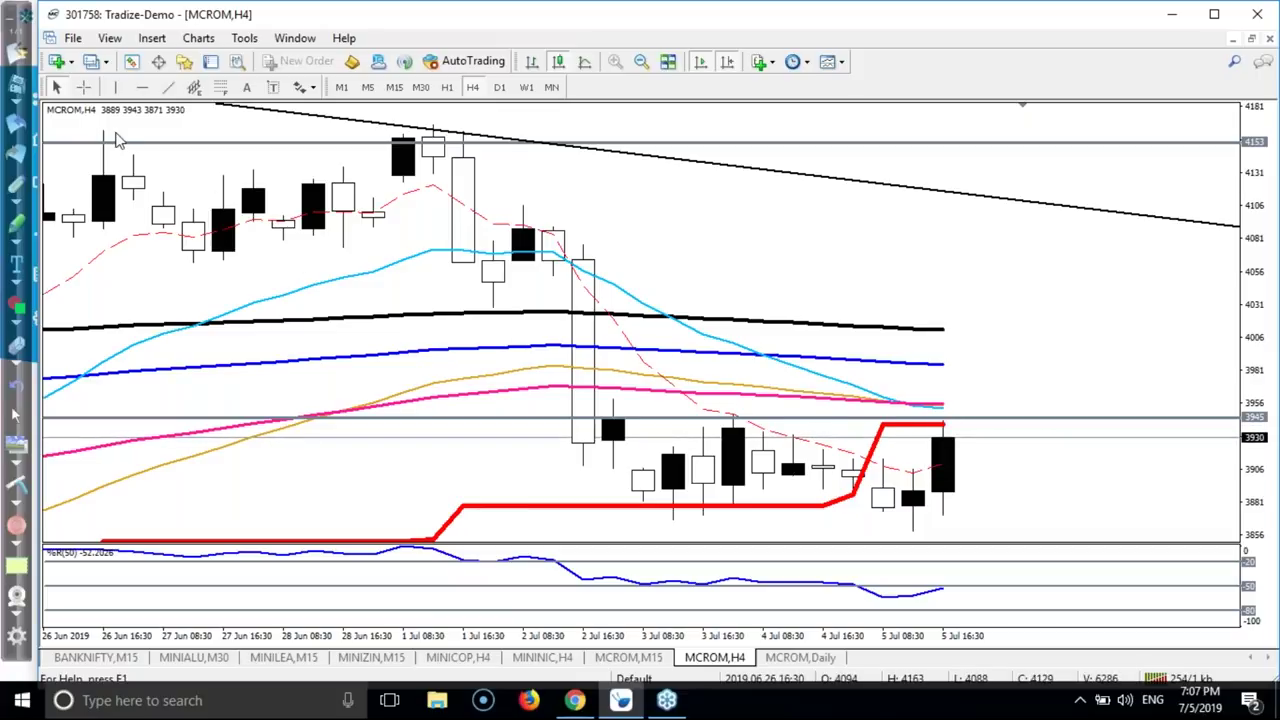
click(17, 188)
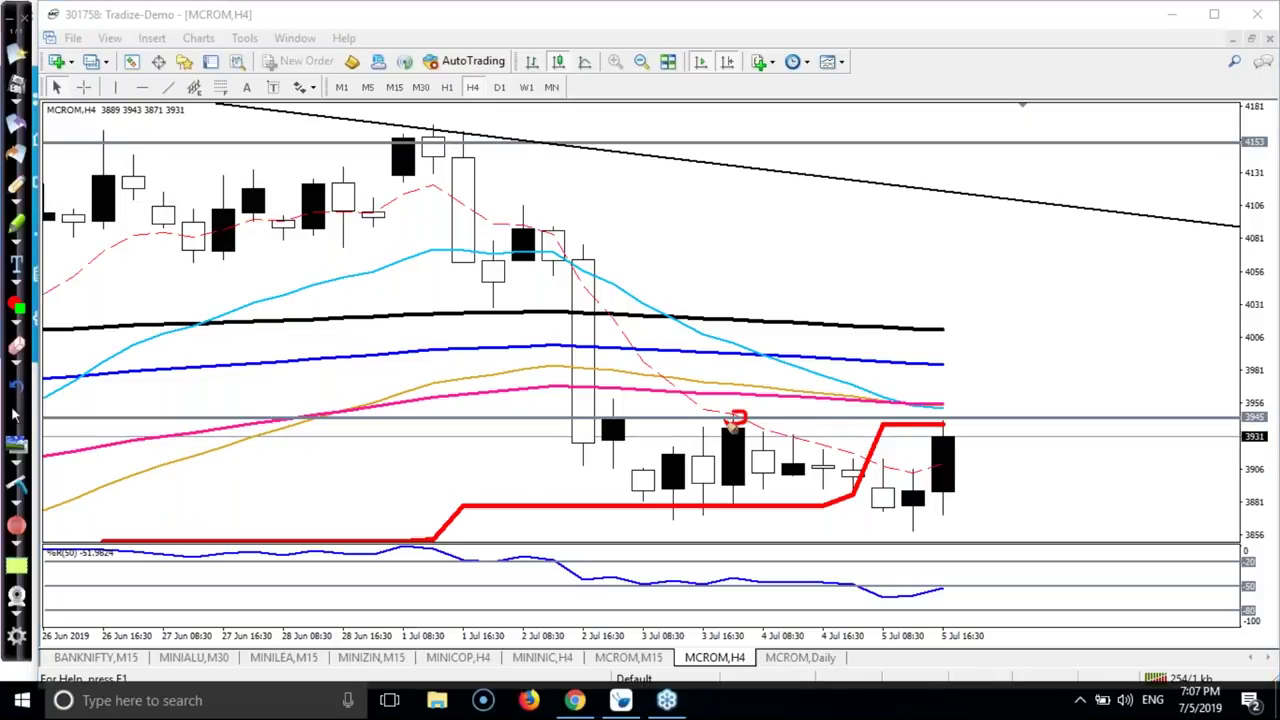
drag(945, 414, 937, 424)
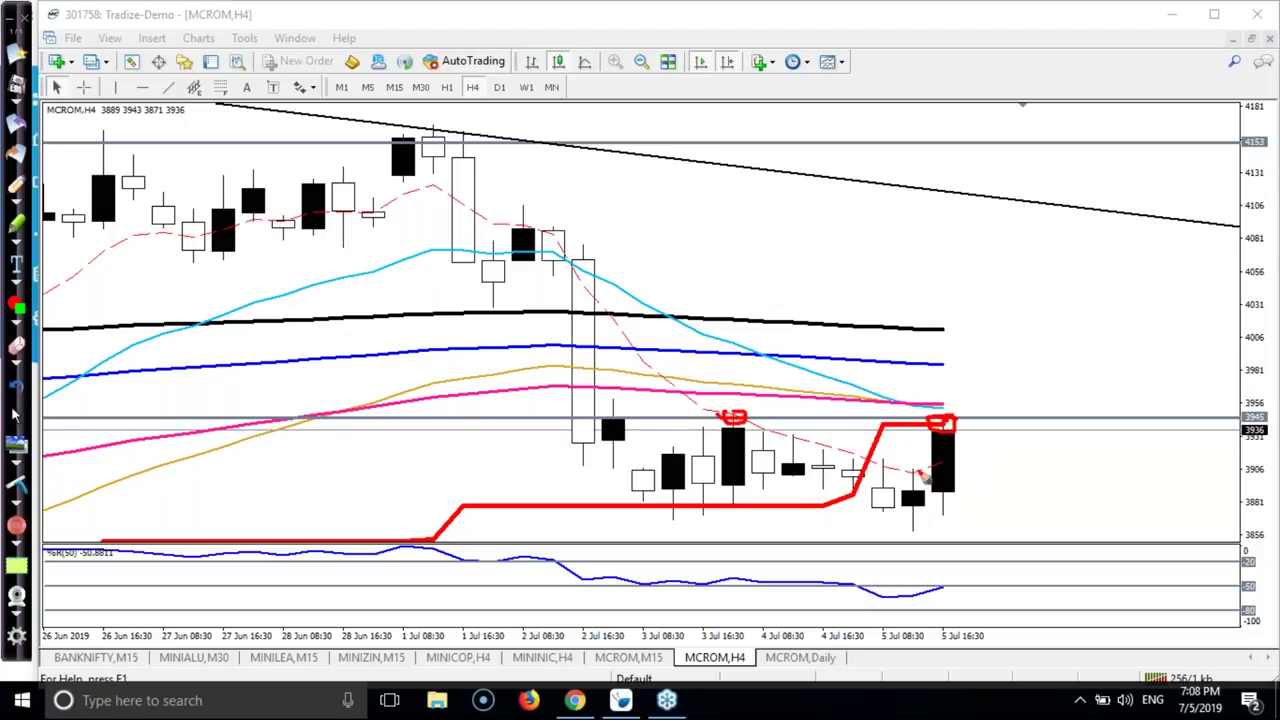
mouse_move(907, 452)
mouse_down()
mouse_move(906, 526)
mouse_move(940, 528)
mouse_move(973, 487)
mouse_move(988, 413)
mouse_move(896, 430)
mouse_up()
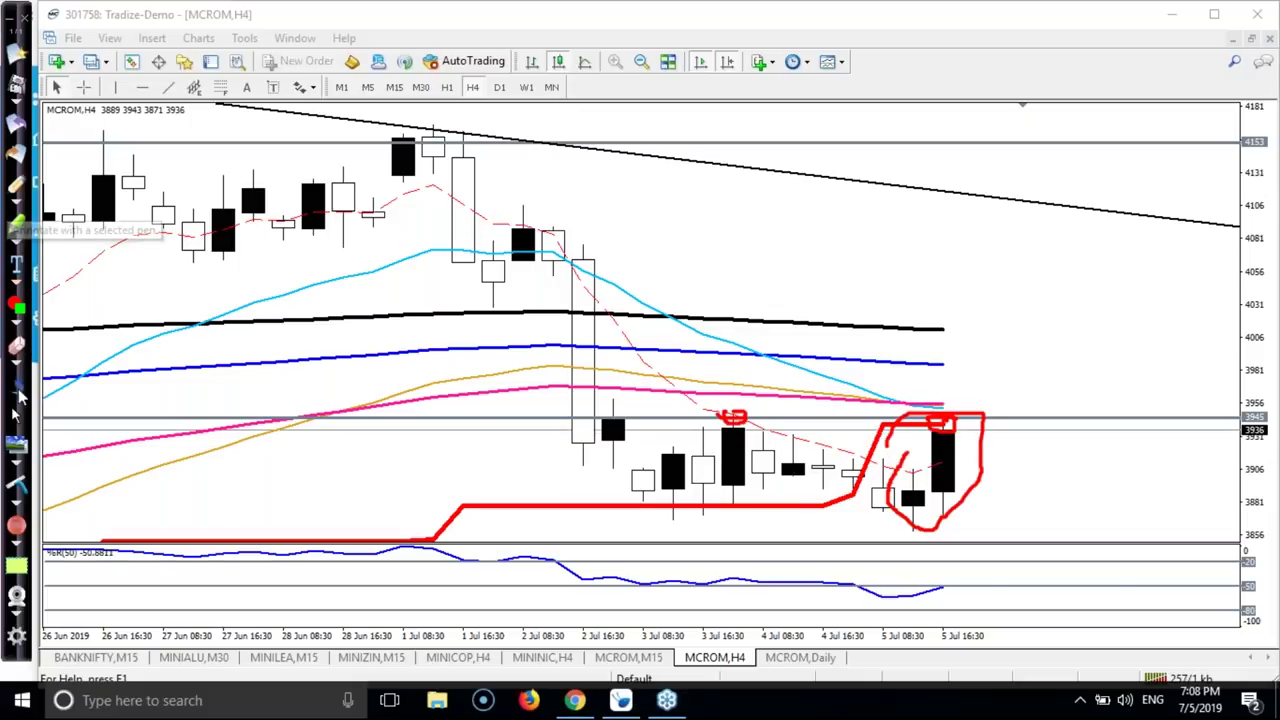
Clear the pen marks, circle the 3945 price label and mark the latest candle's high and the 3851 line in red.
click(18, 485)
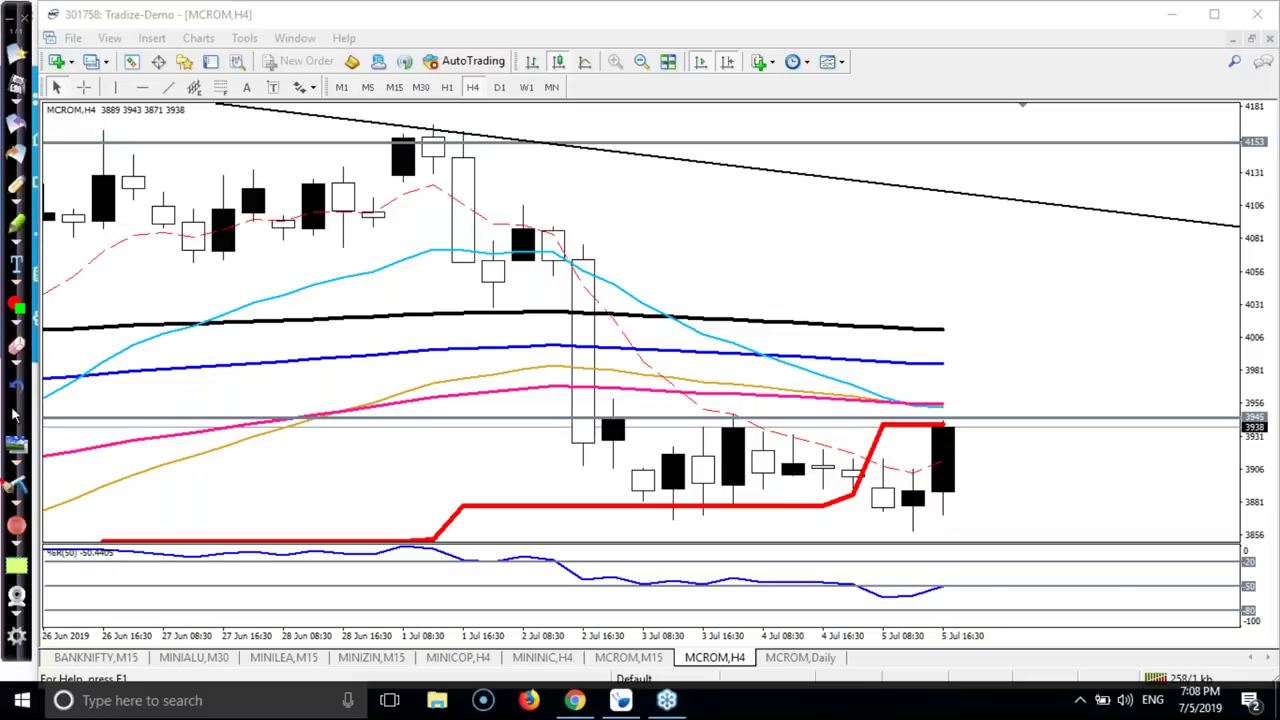
click(17, 420)
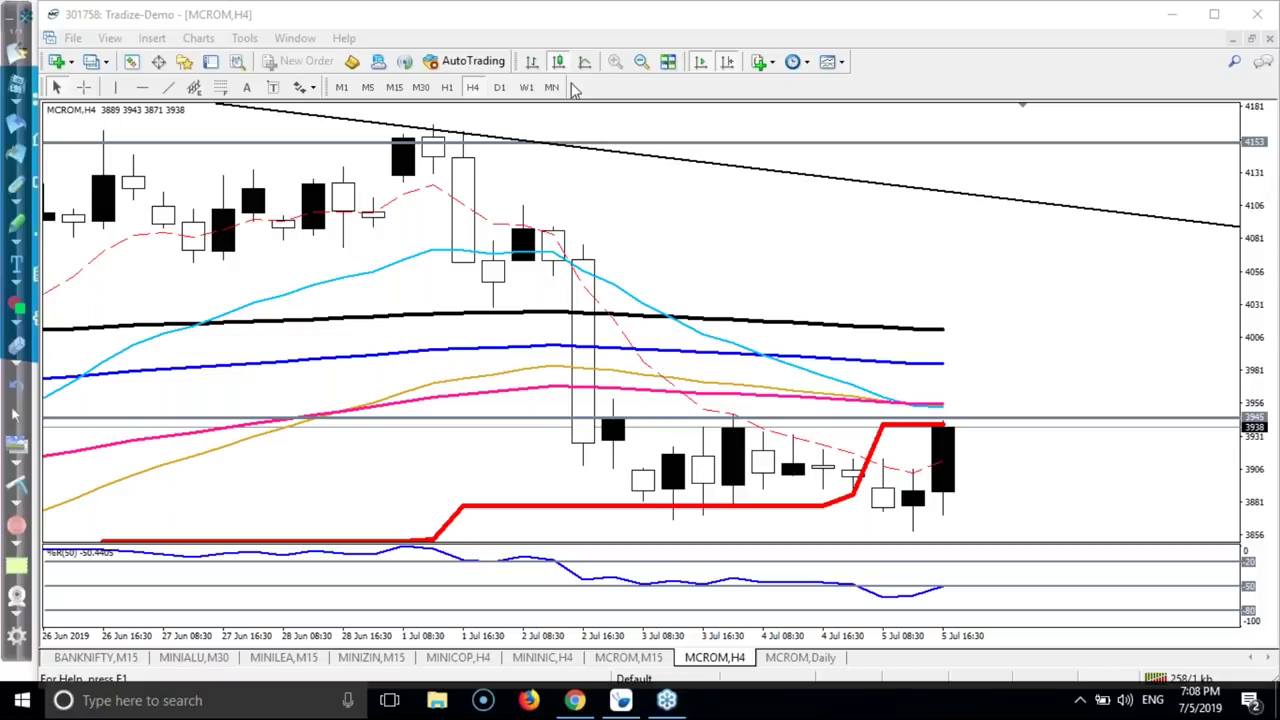
click(640, 62)
click(640, 62)
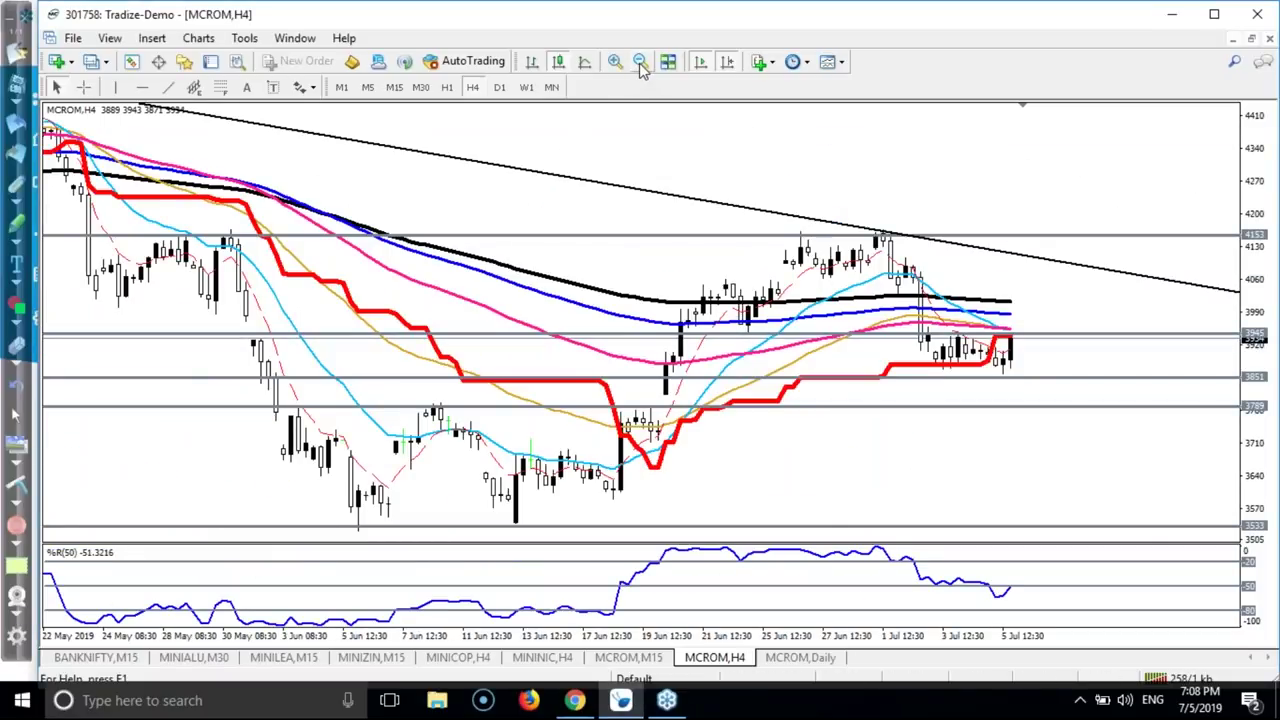
click(615, 62)
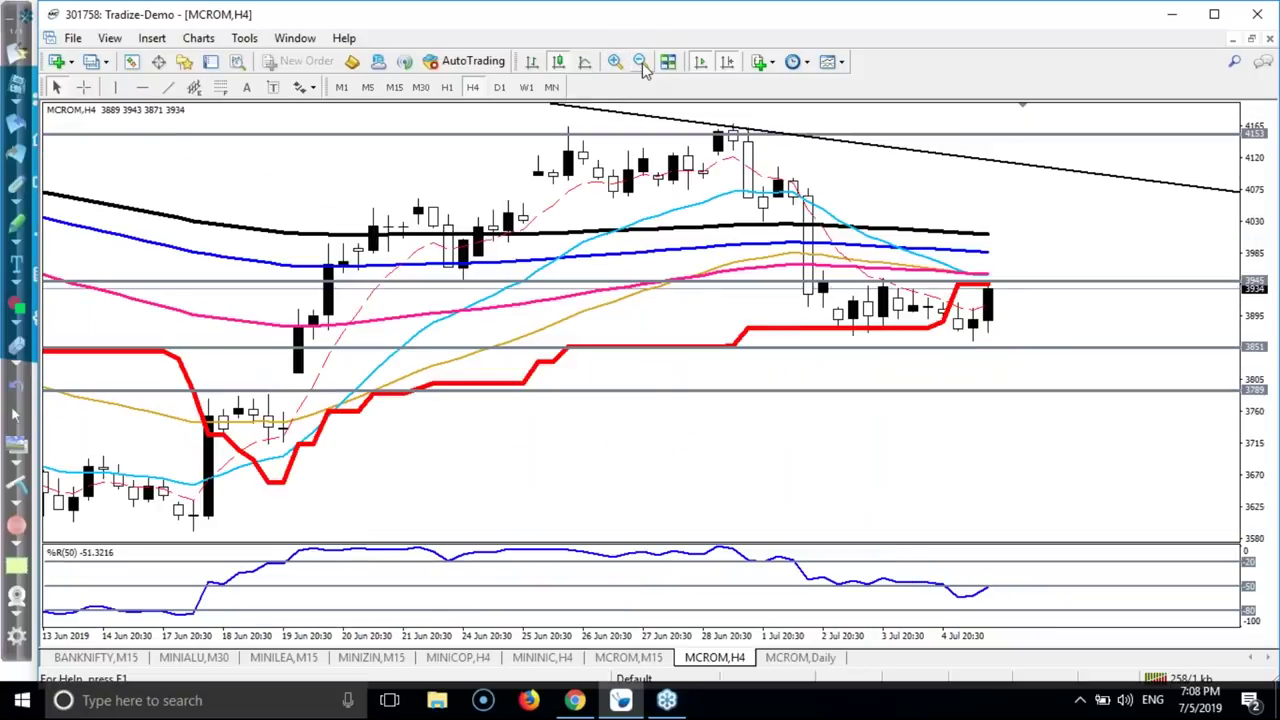
click(641, 61)
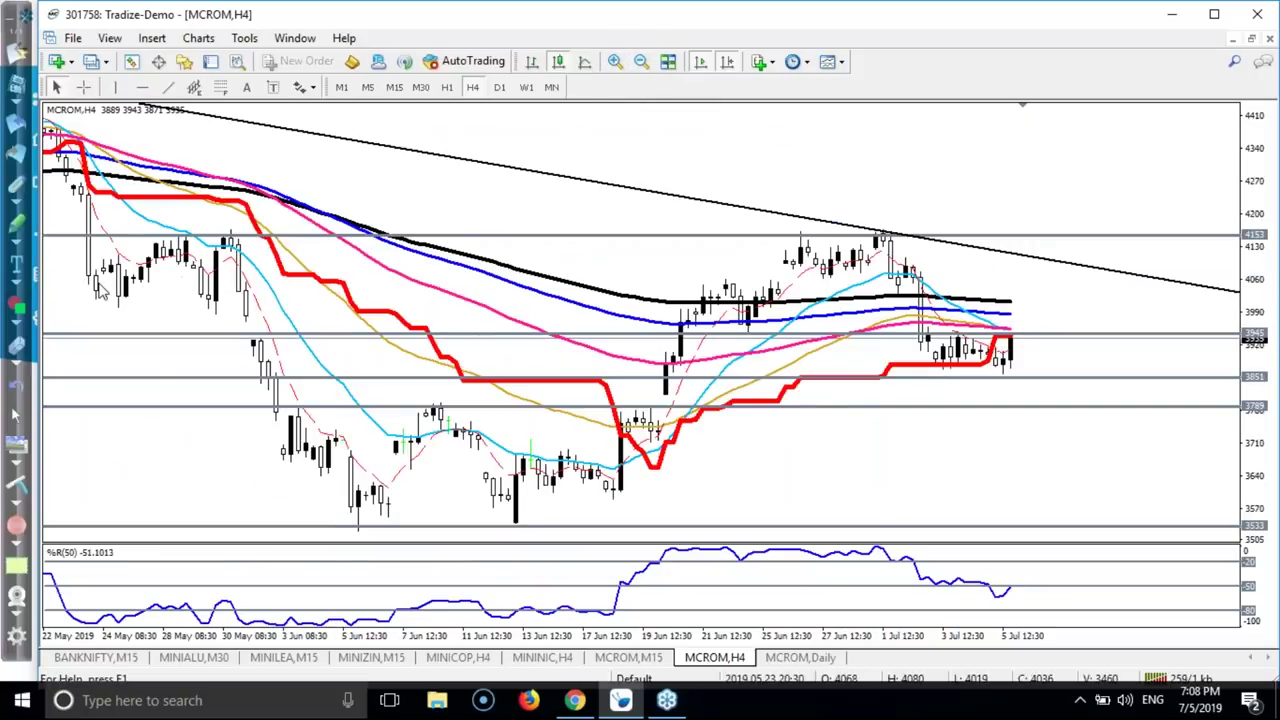
click(15, 190)
mouse_move(1256, 325)
mouse_down()
mouse_move(1242, 331)
mouse_move(1253, 345)
mouse_move(1273, 340)
mouse_move(1242, 328)
mouse_up()
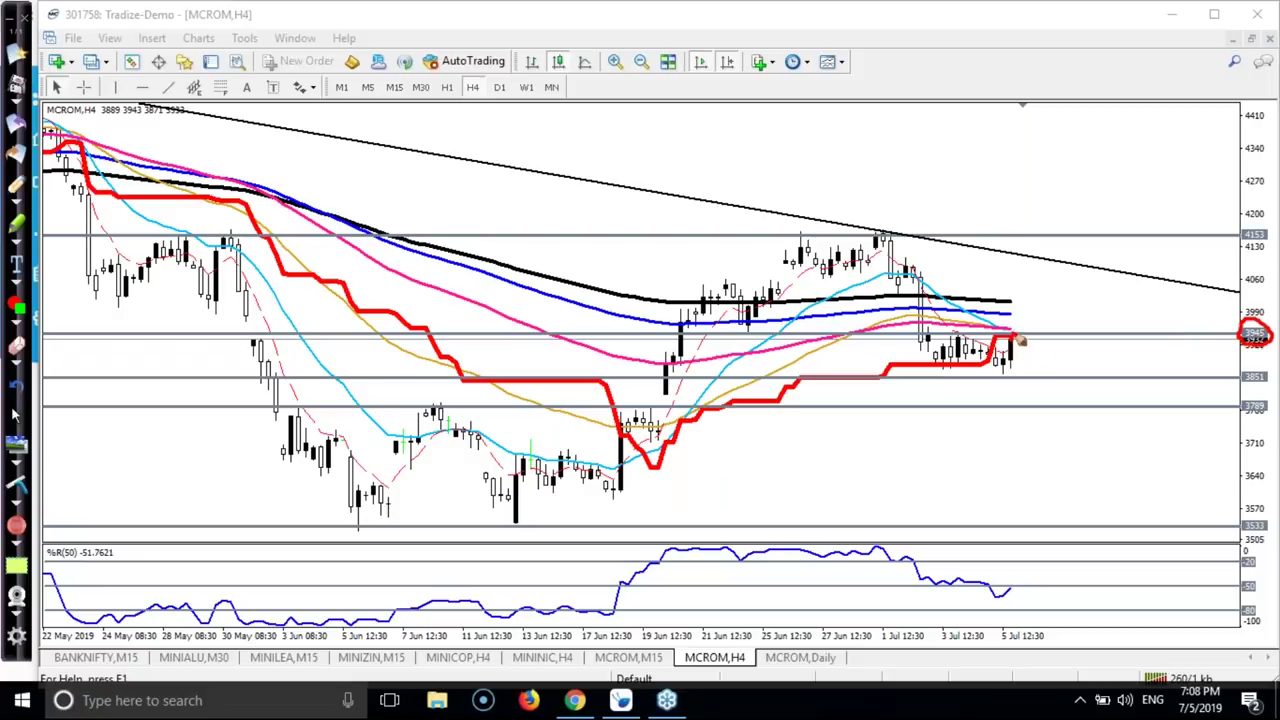
drag(1016, 330, 1033, 336)
drag(1026, 381, 1052, 388)
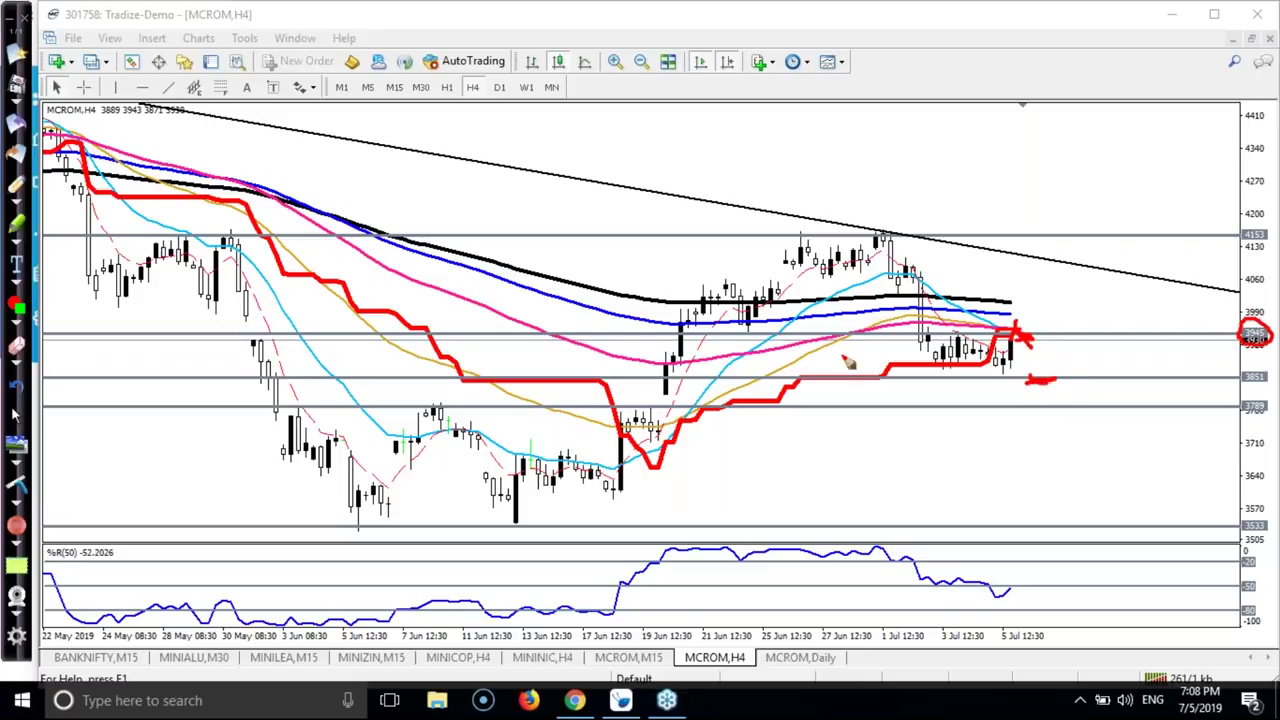
Trace the H4 swing highs and lows in red and sketch a falling path from 3945 through 3851 to 3789.
mouse_move(740, 333)
mouse_down()
mouse_move(803, 245)
mouse_move(834, 276)
mouse_move(870, 246)
mouse_move(940, 374)
mouse_move(968, 370)
mouse_move(1004, 332)
mouse_up()
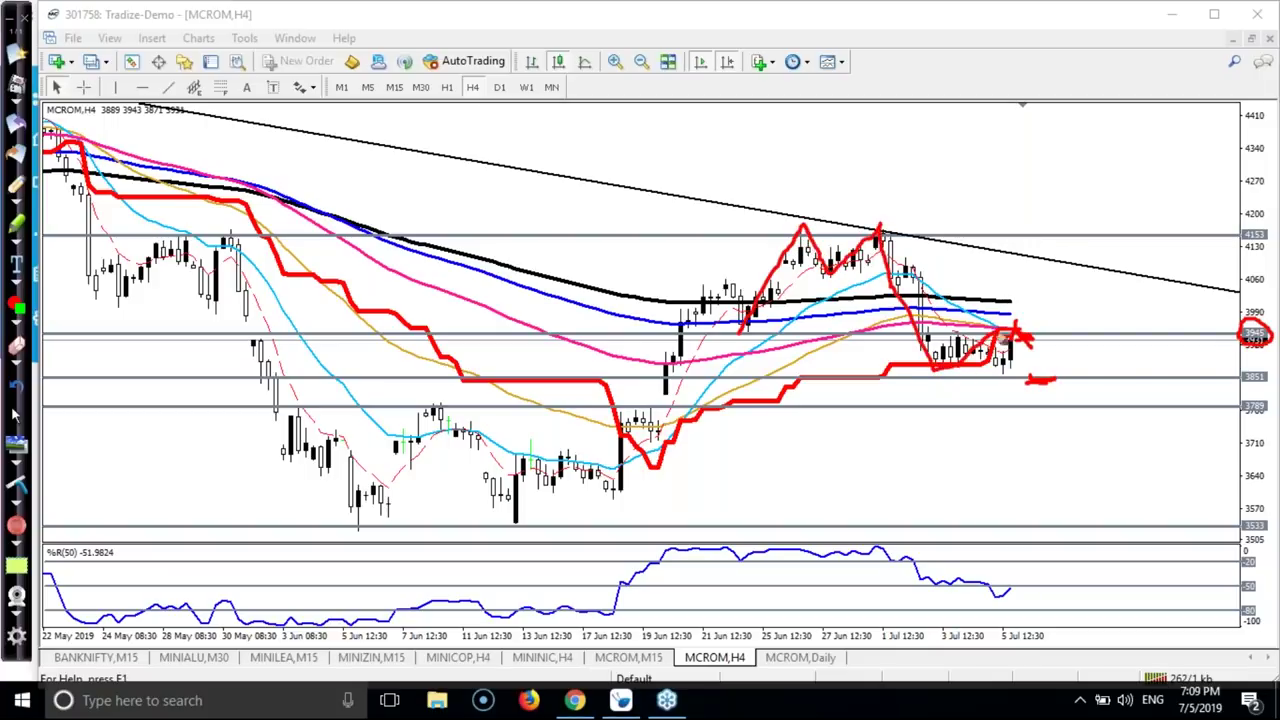
drag(1020, 336, 1062, 412)
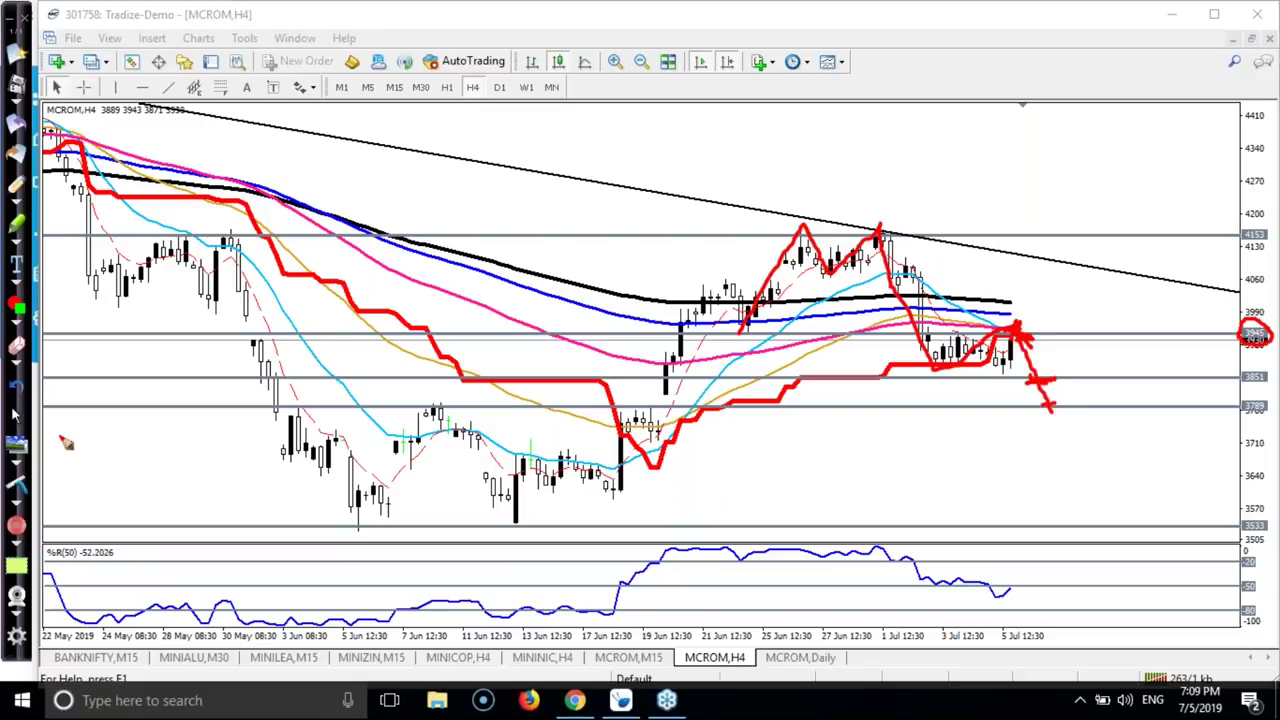
Clear the pen marks and switch the chart to the M15 timeframe, showing the range from 3851 to 4153.
click(18, 488)
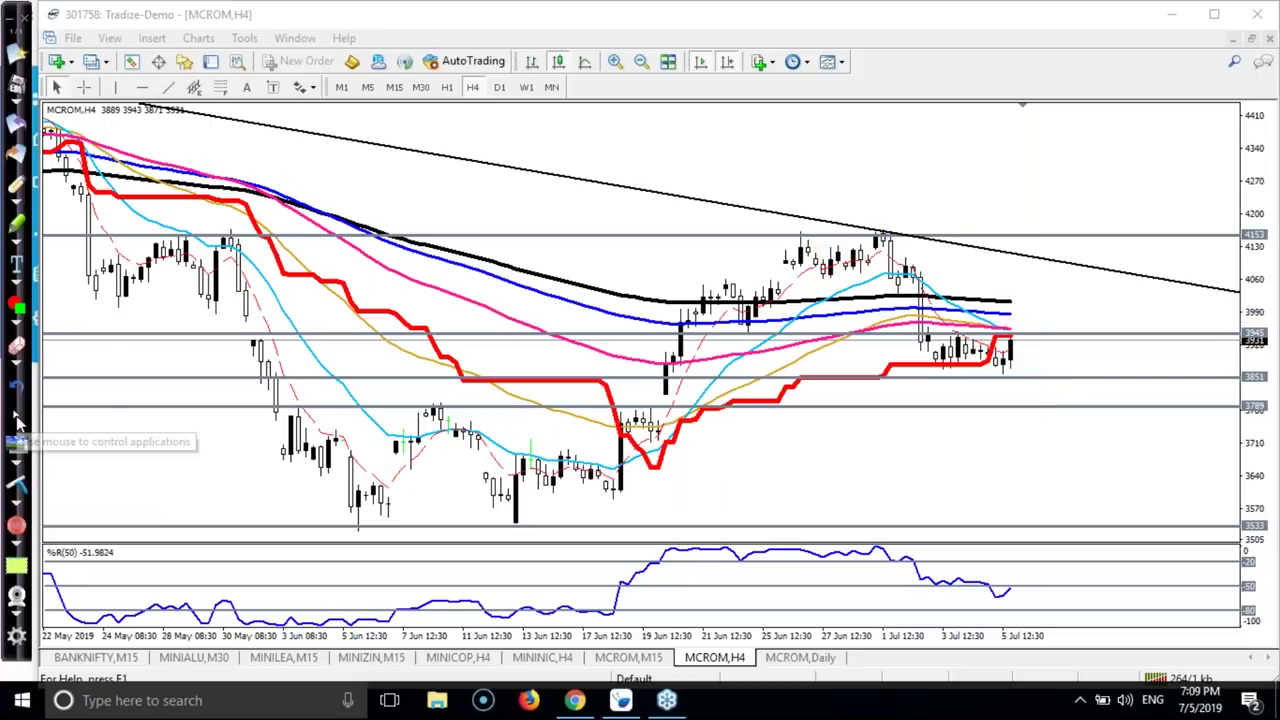
click(18, 421)
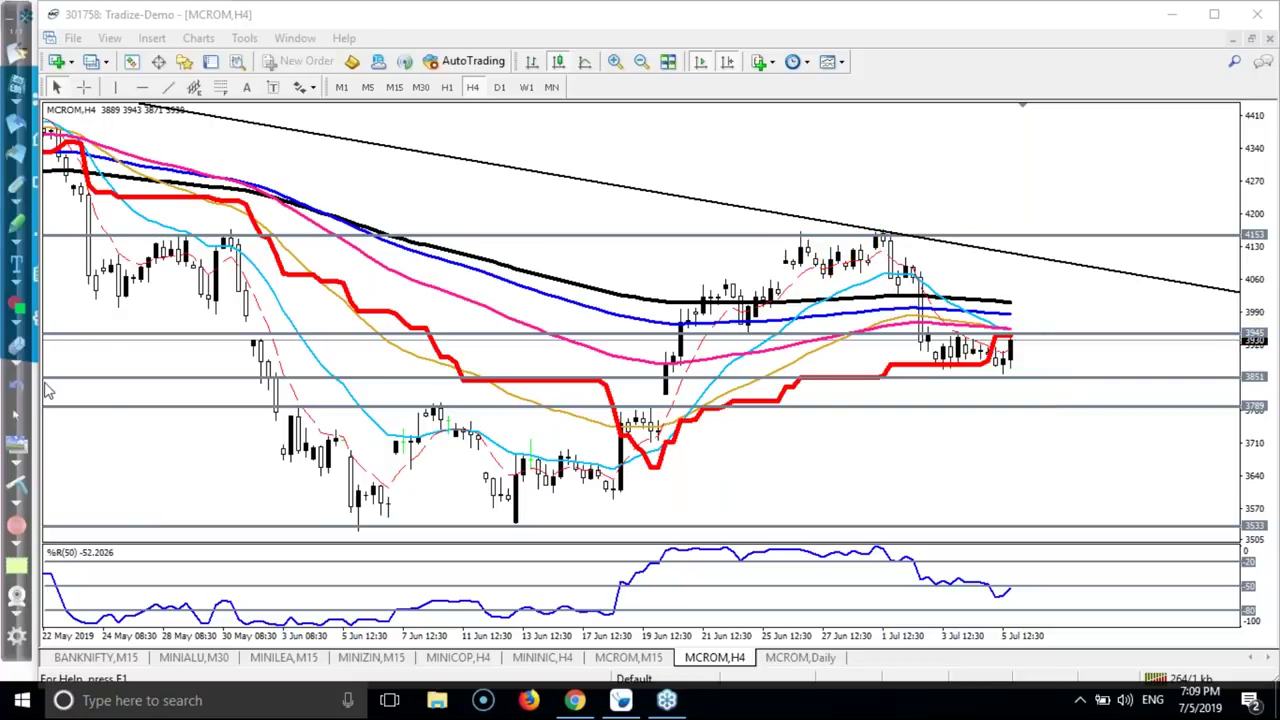
click(394, 88)
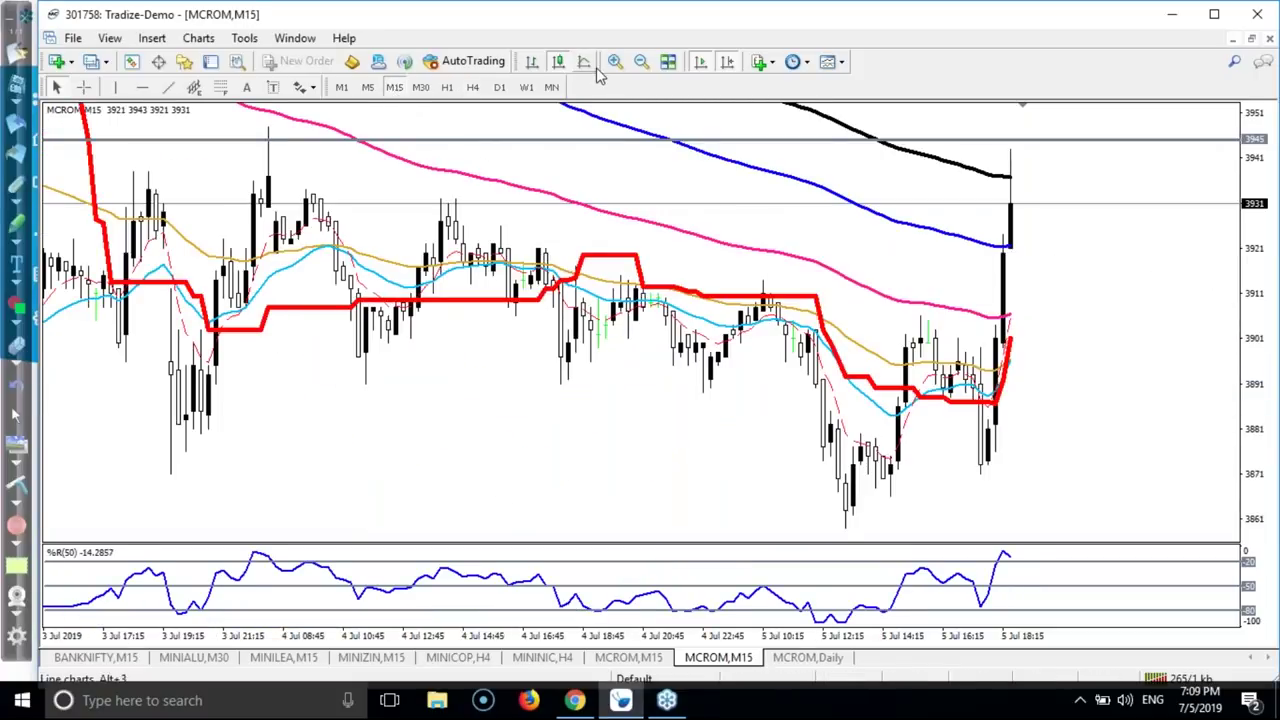
click(642, 64)
drag(1262, 357, 1258, 388)
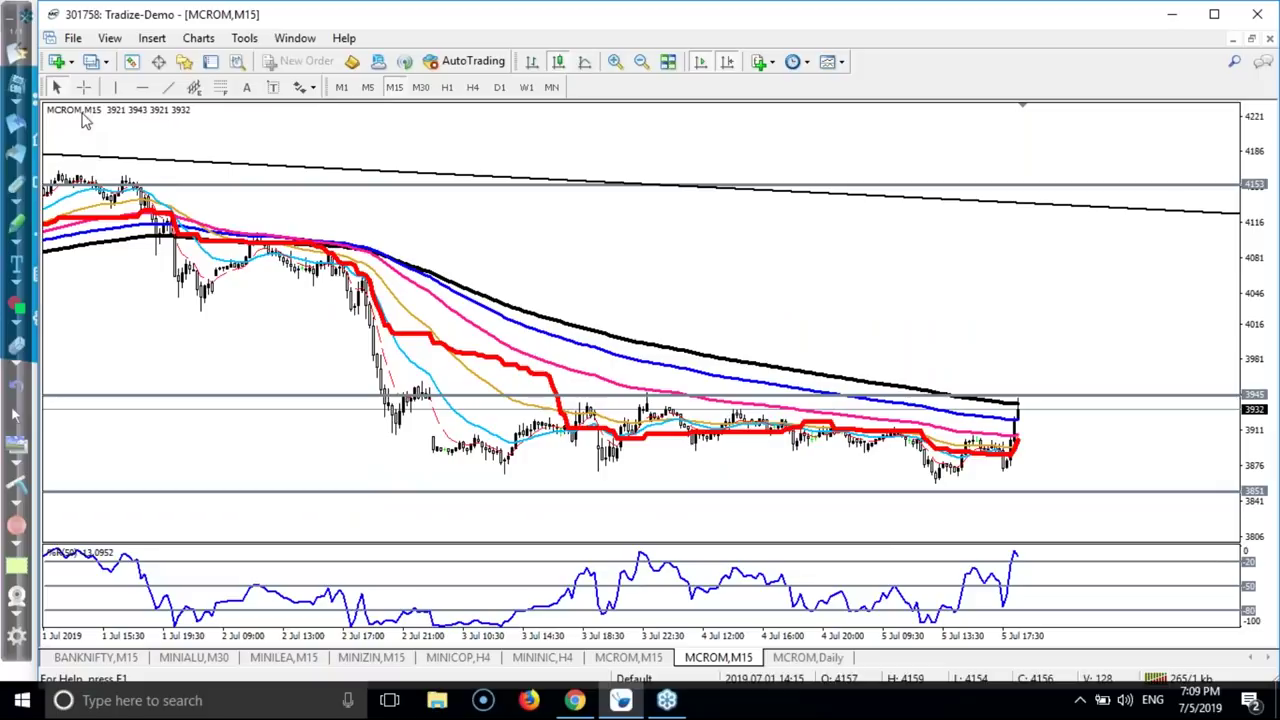
Trace the M15 swings between 3851 and 3945 in red, circle the 3945 price label and sketch a rising breakout path above it.
click(16, 190)
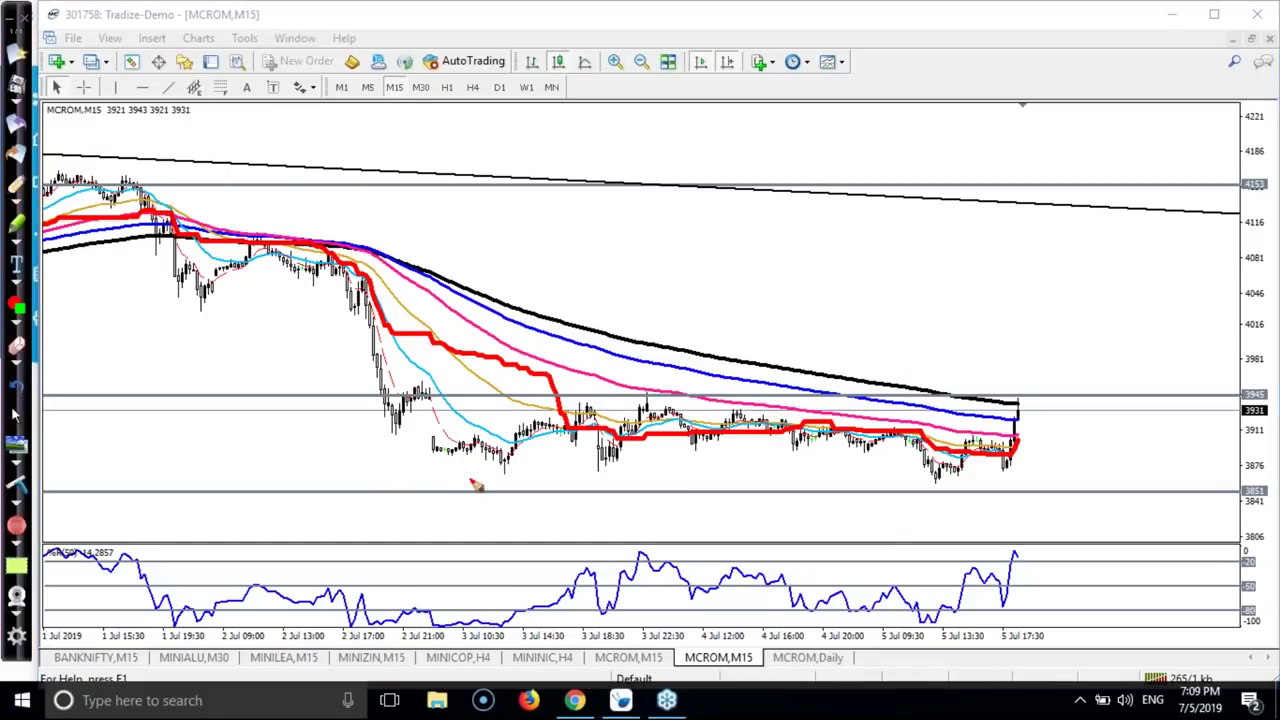
mouse_move(472, 480)
mouse_down()
mouse_move(588, 392)
mouse_move(618, 478)
mouse_move(665, 438)
mouse_move(805, 462)
mouse_move(962, 442)
mouse_move(1002, 478)
mouse_move(1027, 376)
mouse_up()
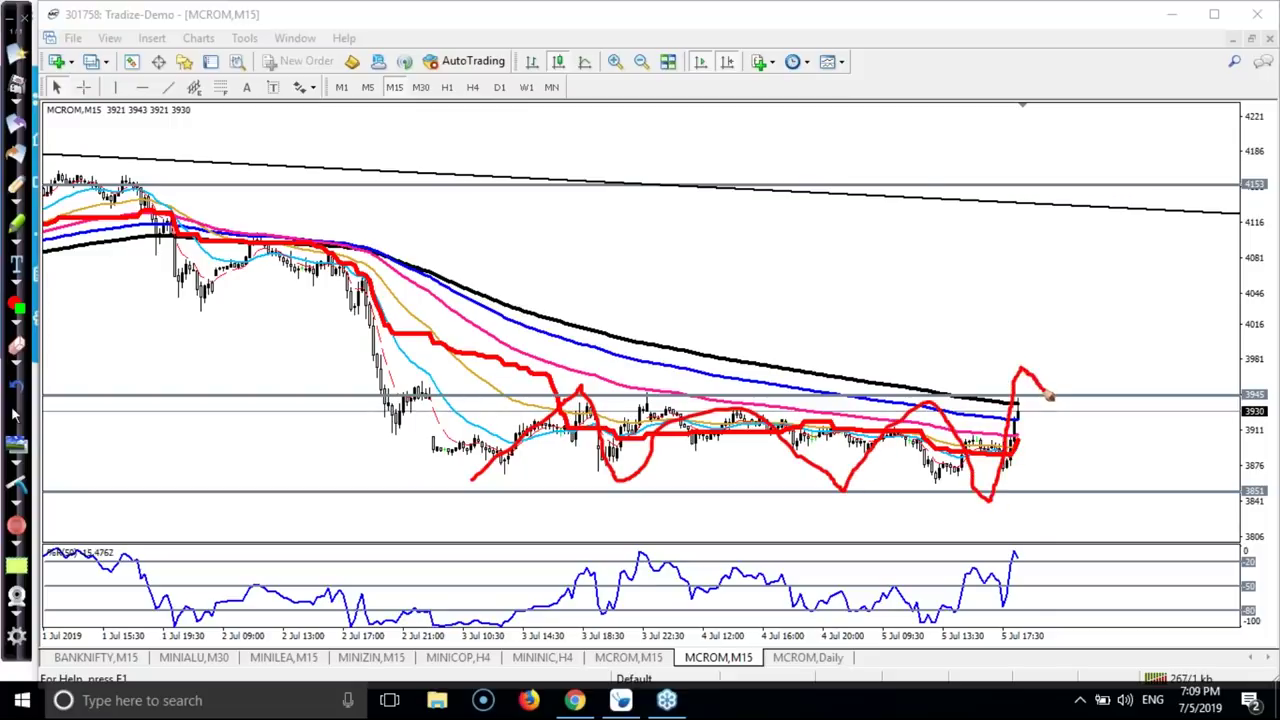
mouse_move(1258, 389)
mouse_down()
mouse_move(1240, 395)
mouse_move(1256, 413)
mouse_move(1256, 382)
mouse_up()
mouse_move(1108, 395)
mouse_down()
mouse_move(1058, 406)
mouse_move(1094, 418)
mouse_move(1110, 410)
mouse_move(1044, 397)
mouse_move(1098, 281)
mouse_up()
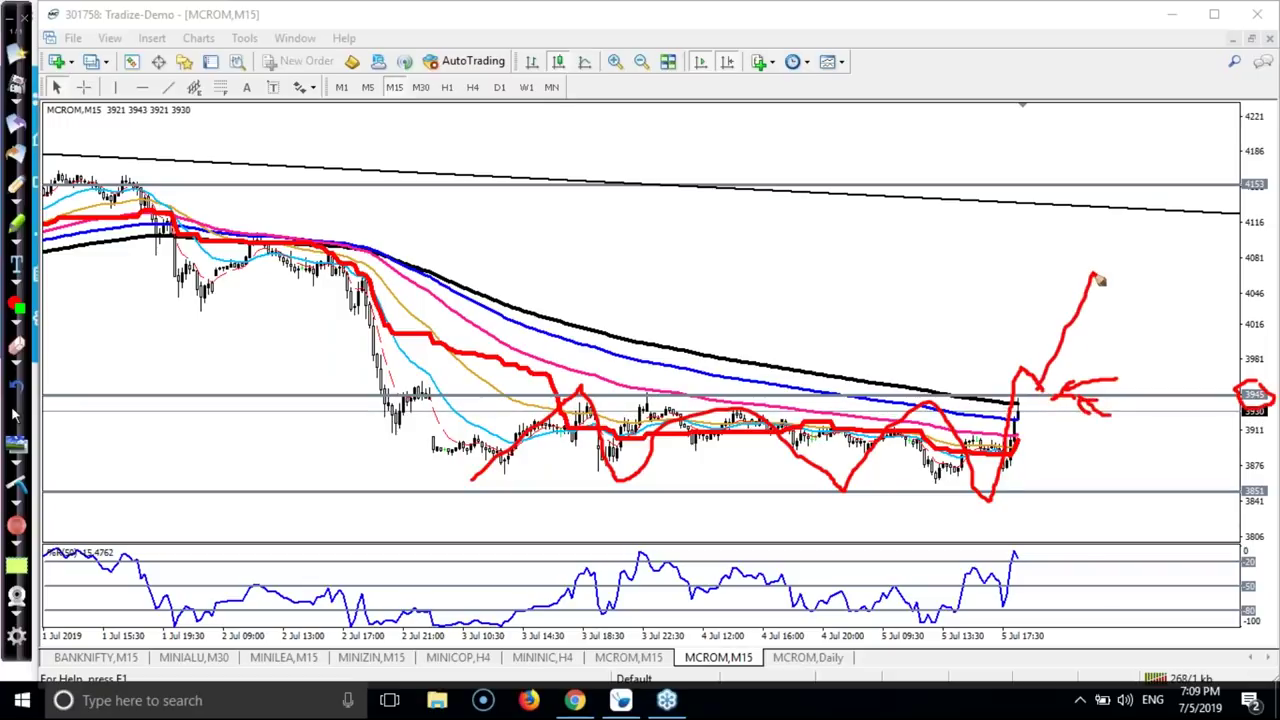
Underline the first swing low of about 4033 in red and draw a matching target line across the rising breakout path.
drag(172, 311, 282, 314)
drag(200, 312, 275, 310)
drag(993, 307, 1124, 313)
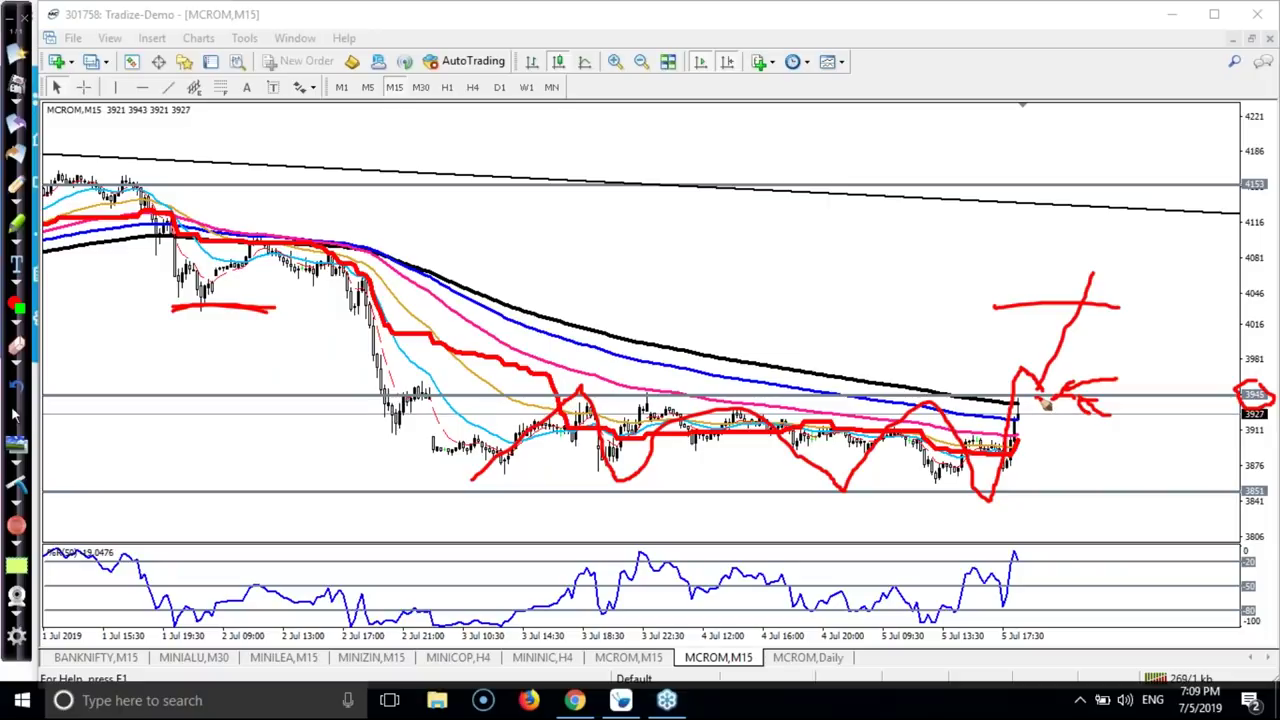
Sketch a falling path from below 3945 toward 3851 and mark the current price label and the breakout path's peak in red.
mouse_move(1043, 403)
mouse_down()
mouse_move(1035, 415)
mouse_move(1090, 490)
mouse_up()
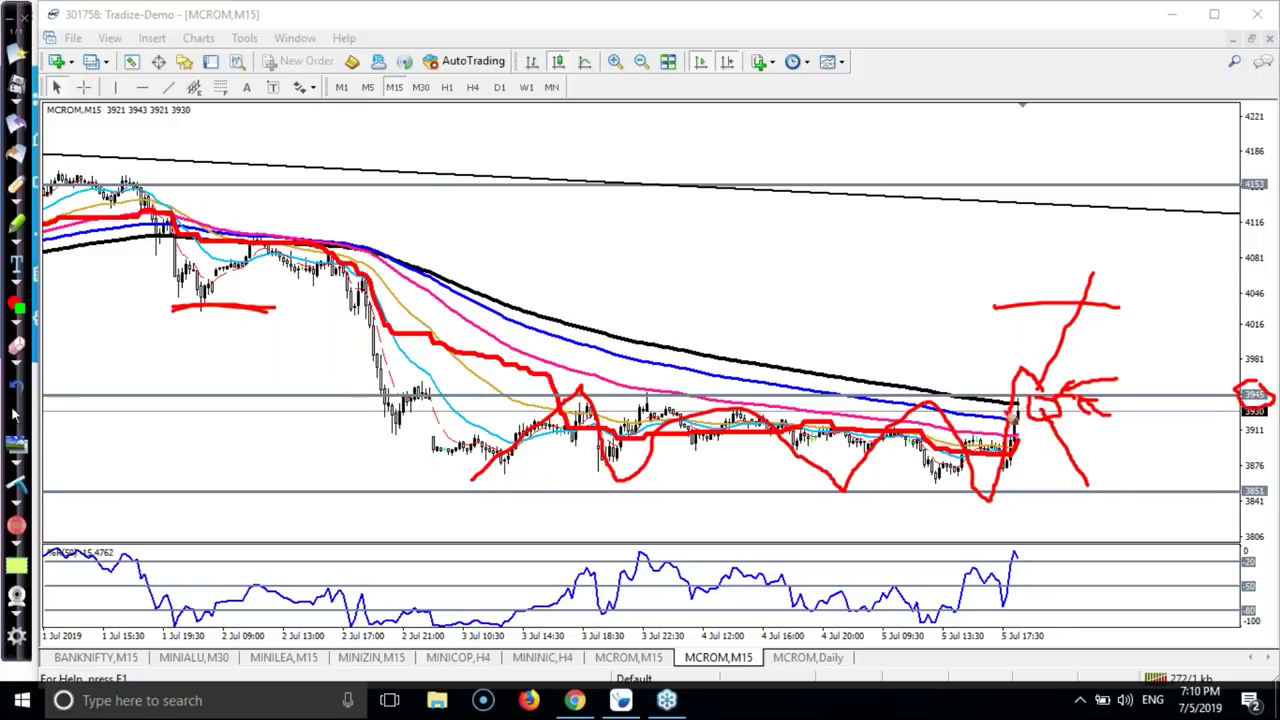
drag(1262, 412, 1272, 442)
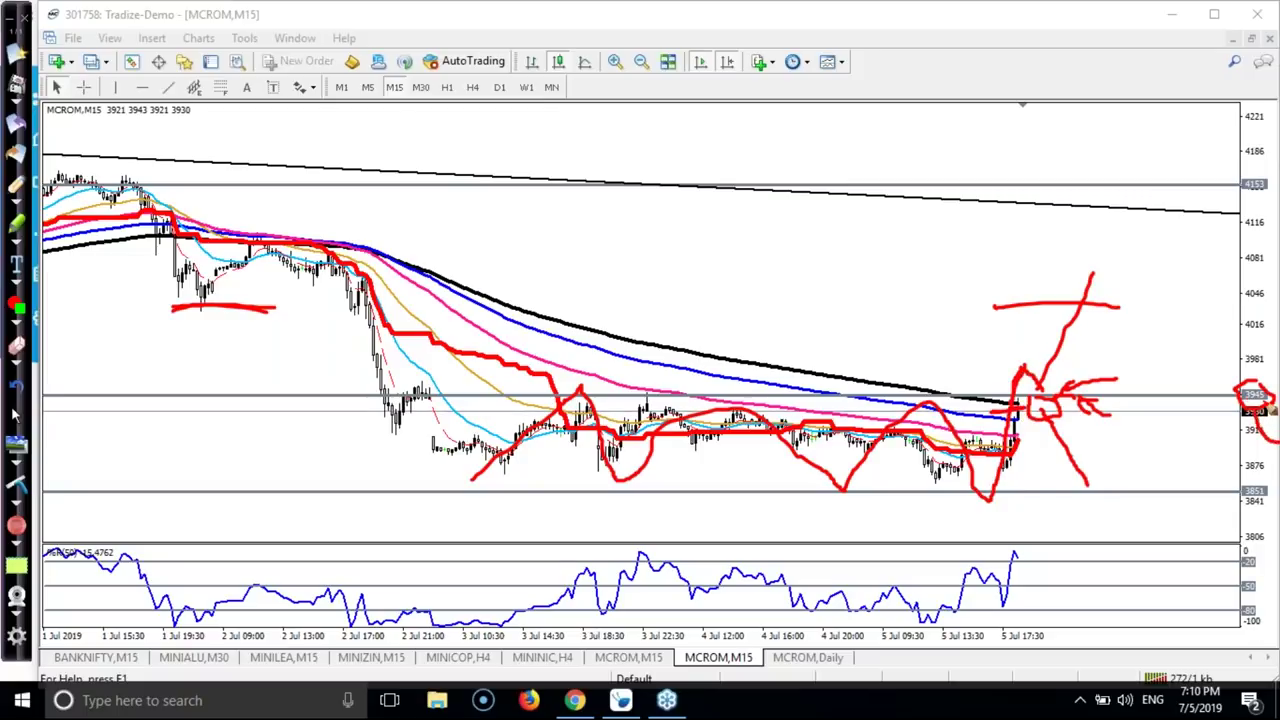
drag(1002, 372, 1052, 370)
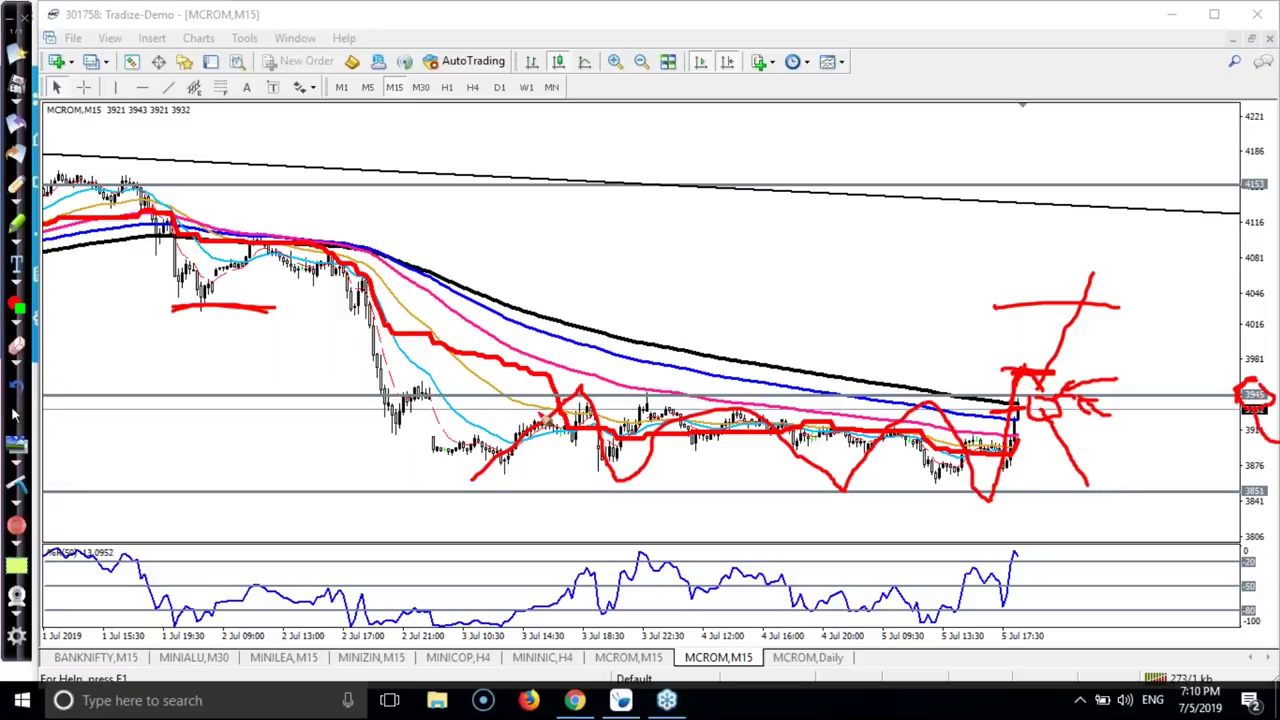
Mark the earlier swing highs along the 3945 line in red and draw two downward arrows above the falling moving averages.
drag(404, 384, 470, 392)
drag(652, 396, 775, 392)
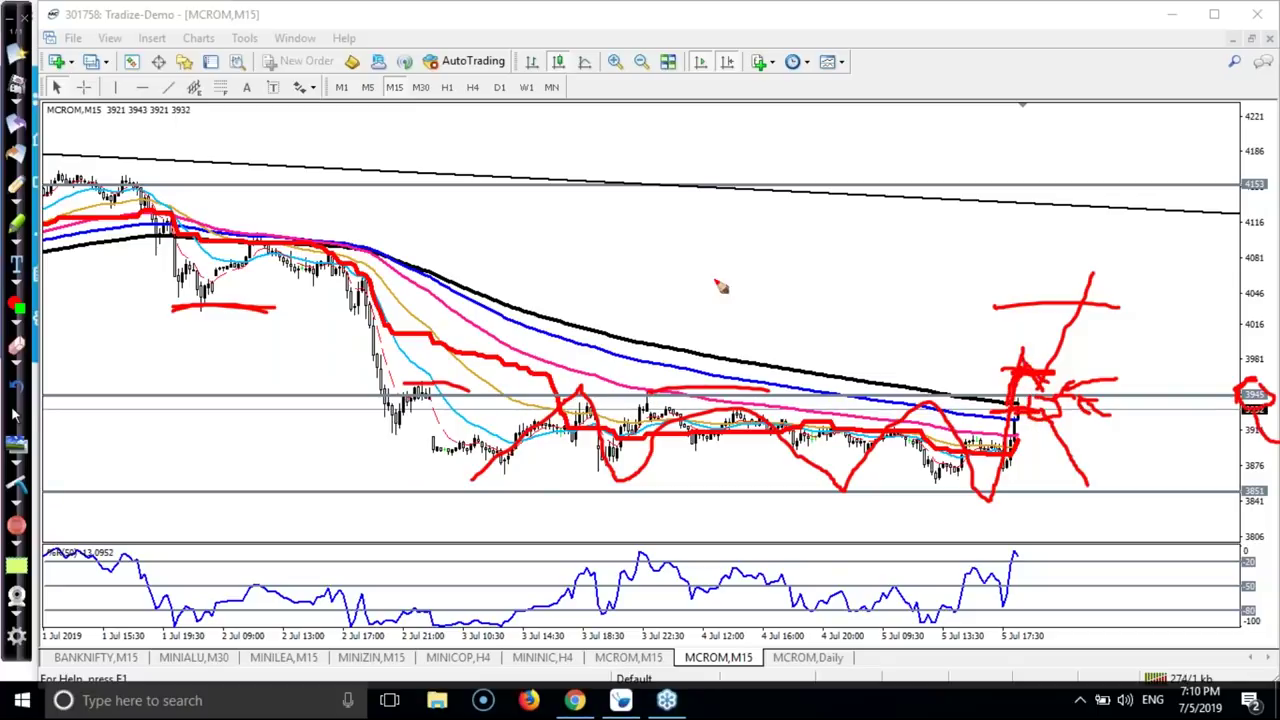
mouse_move(578, 256)
mouse_down()
mouse_move(785, 314)
mouse_move(774, 286)
mouse_up()
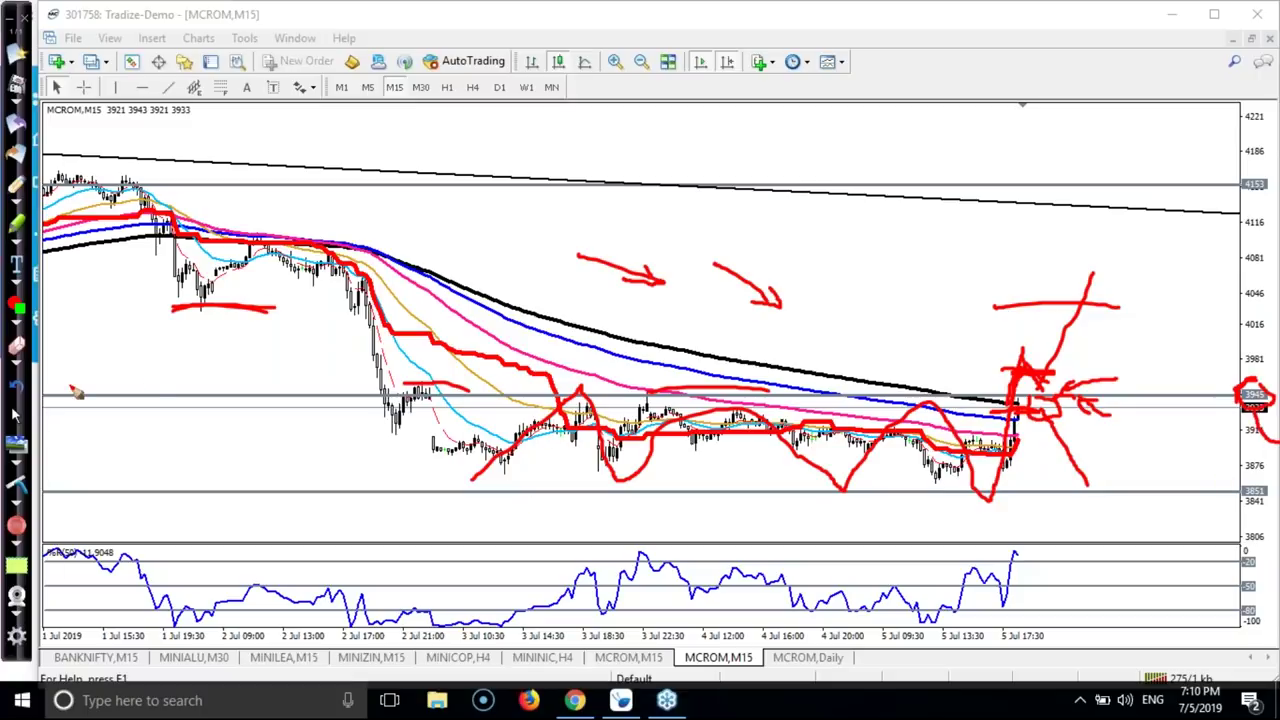
Clear the pen marks and trace the M15 swings between 3945 and 3851 in red.
click(16, 483)
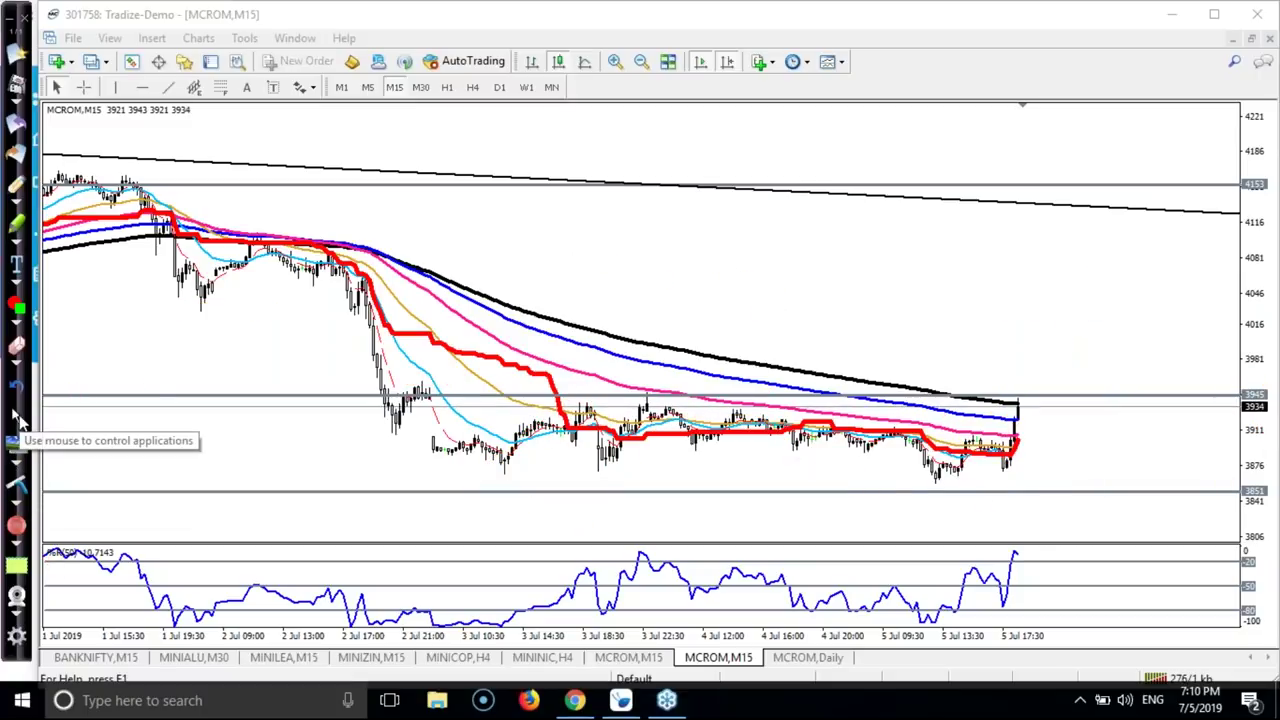
click(18, 416)
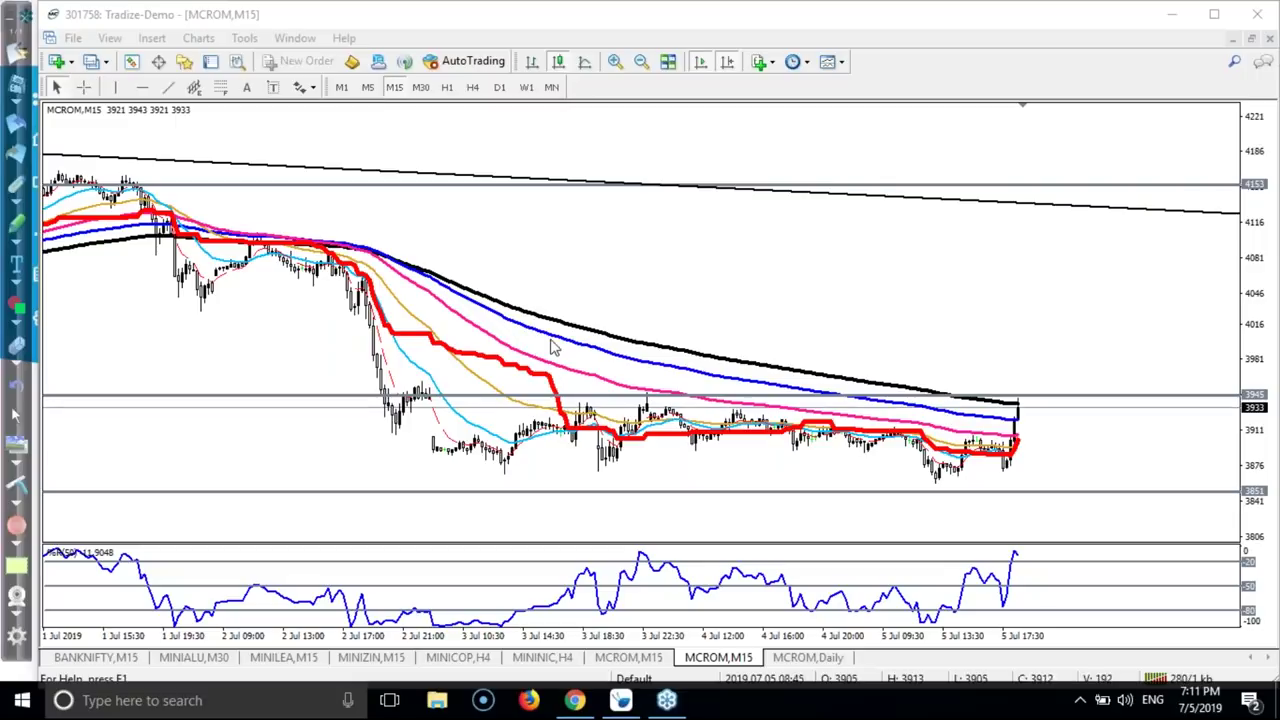
mouse_move(430, 395)
mouse_down()
mouse_move(480, 482)
mouse_move(612, 440)
mouse_move(640, 466)
mouse_move(795, 415)
mouse_move(911, 487)
mouse_up()
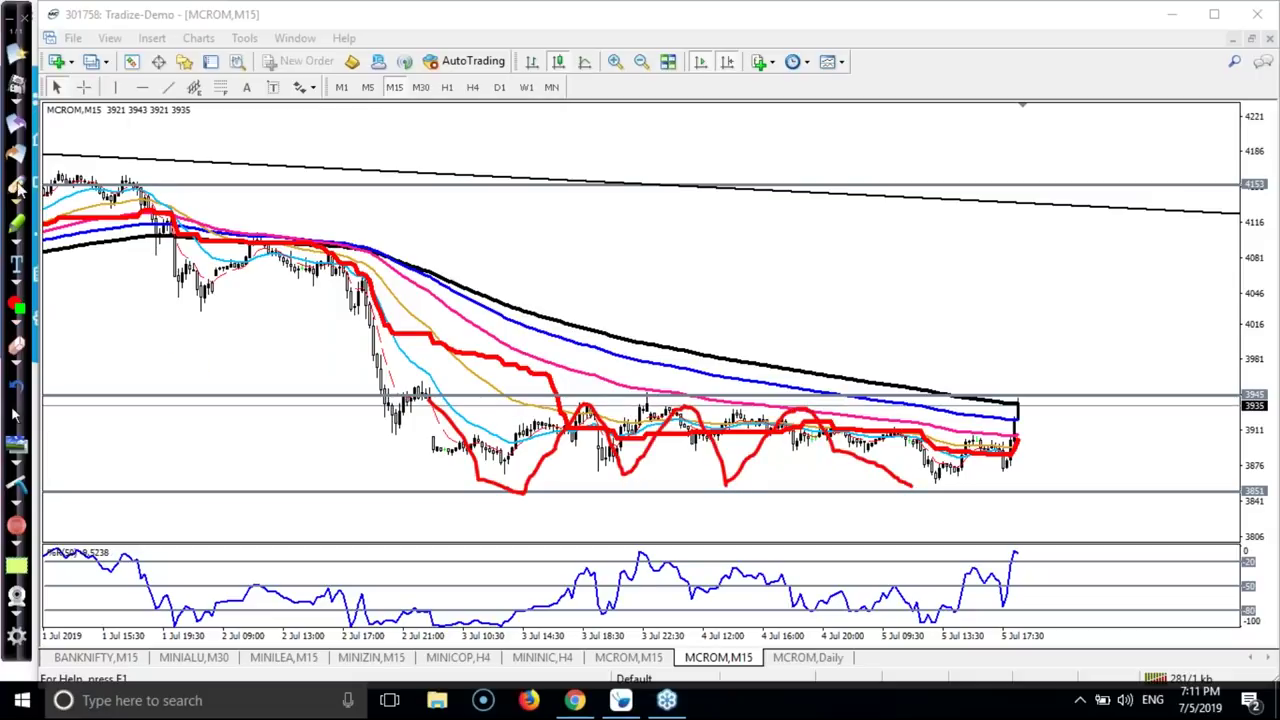
Clear the pen marks and, with levels from 3533 to 4484 in view, mark the break above 3945 and the 4153 target in red.
click(19, 485)
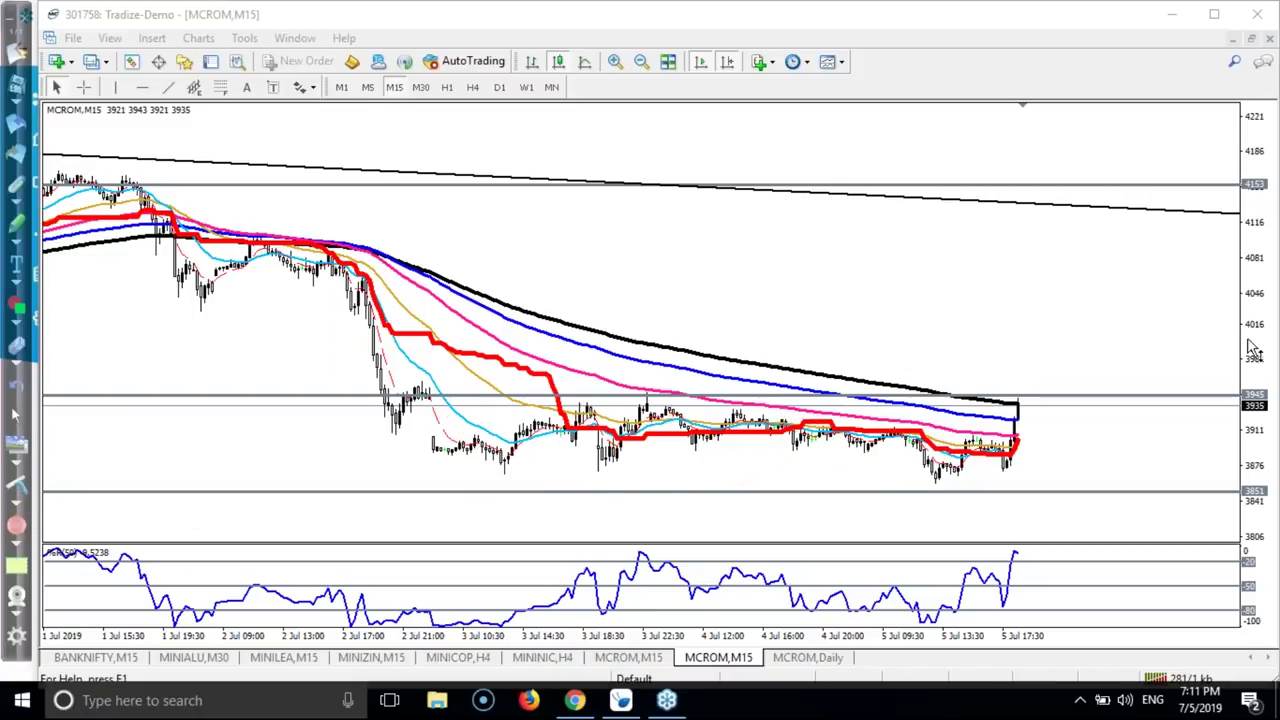
drag(1253, 350, 960, 446)
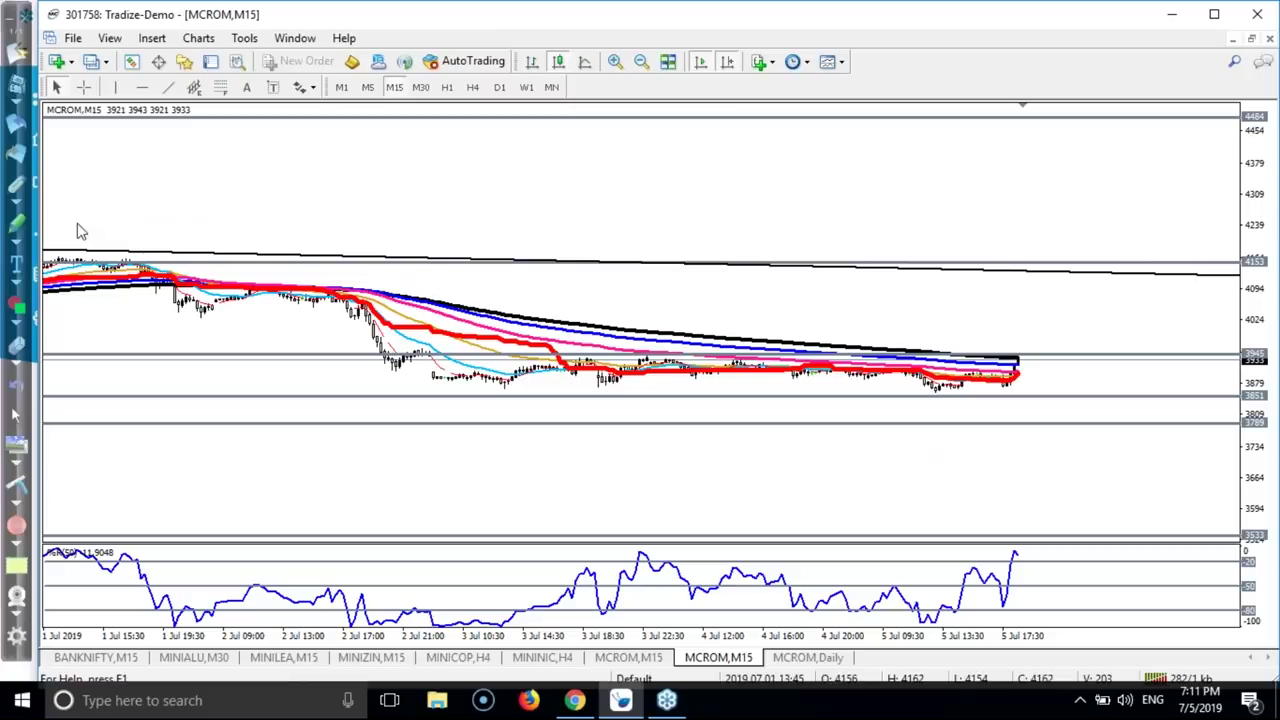
click(24, 214)
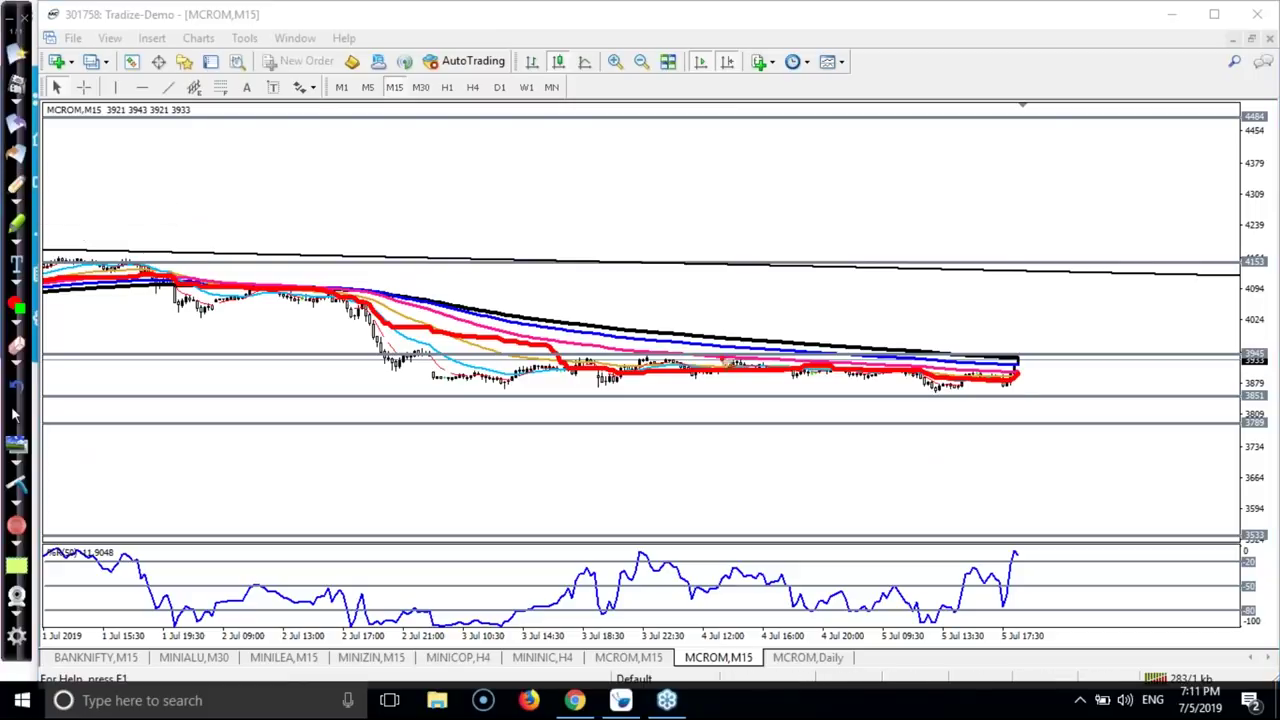
drag(1022, 352, 1024, 337)
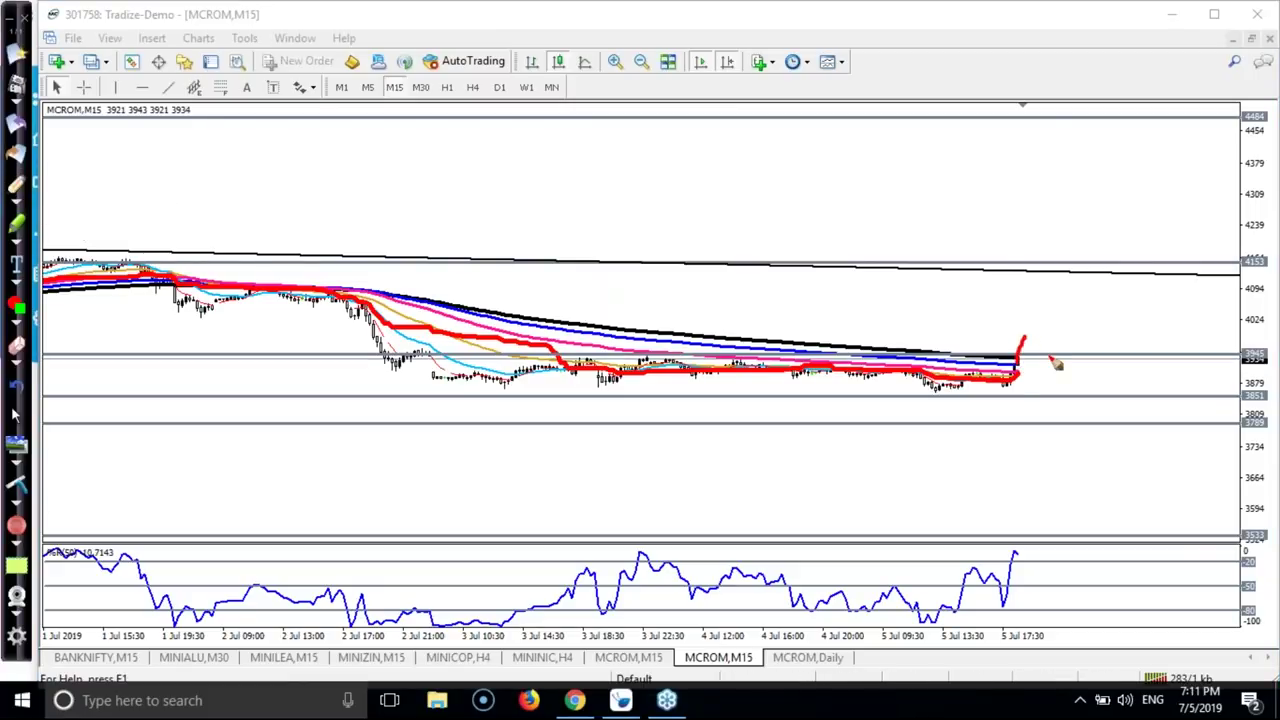
drag(1038, 350, 1052, 347)
mouse_move(1228, 246)
mouse_down()
mouse_move(1214, 268)
mouse_move(1248, 254)
mouse_up()
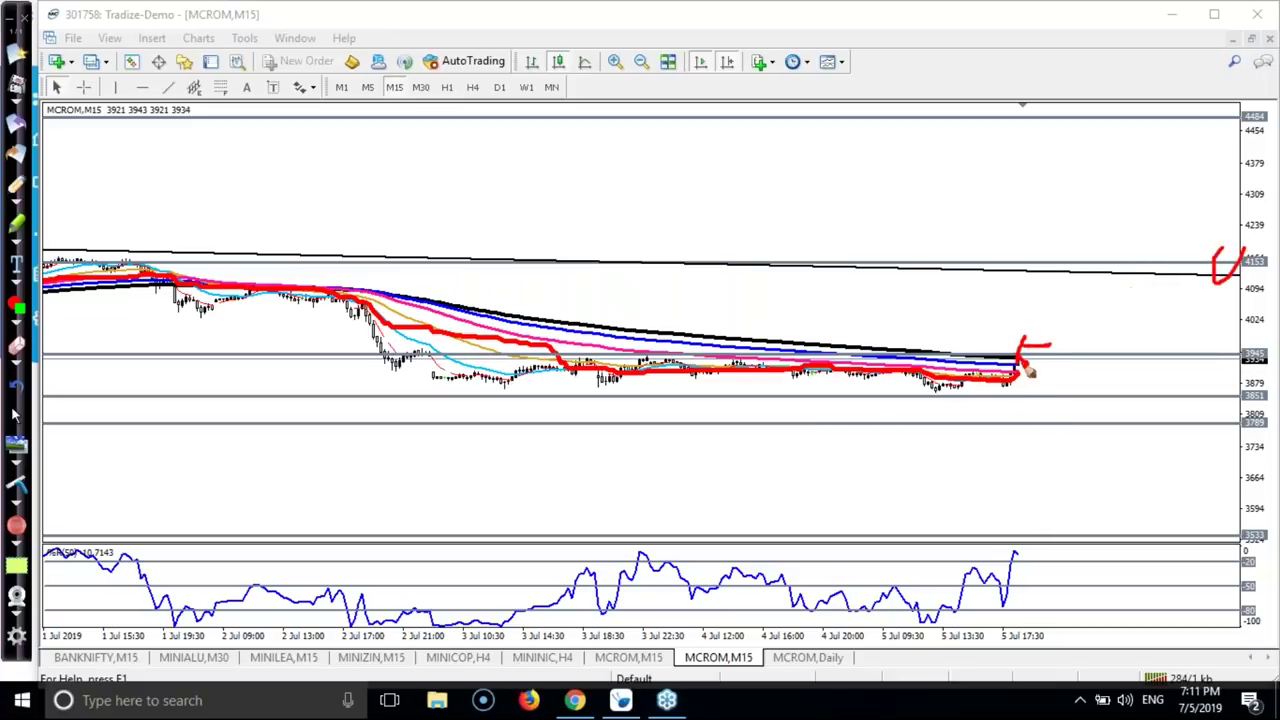
Sketch a falling path from 3945 through 3851 to below 3789 and circle the 3789 and 3533 price labels in red.
drag(1025, 370, 1042, 398)
drag(1028, 372, 1050, 430)
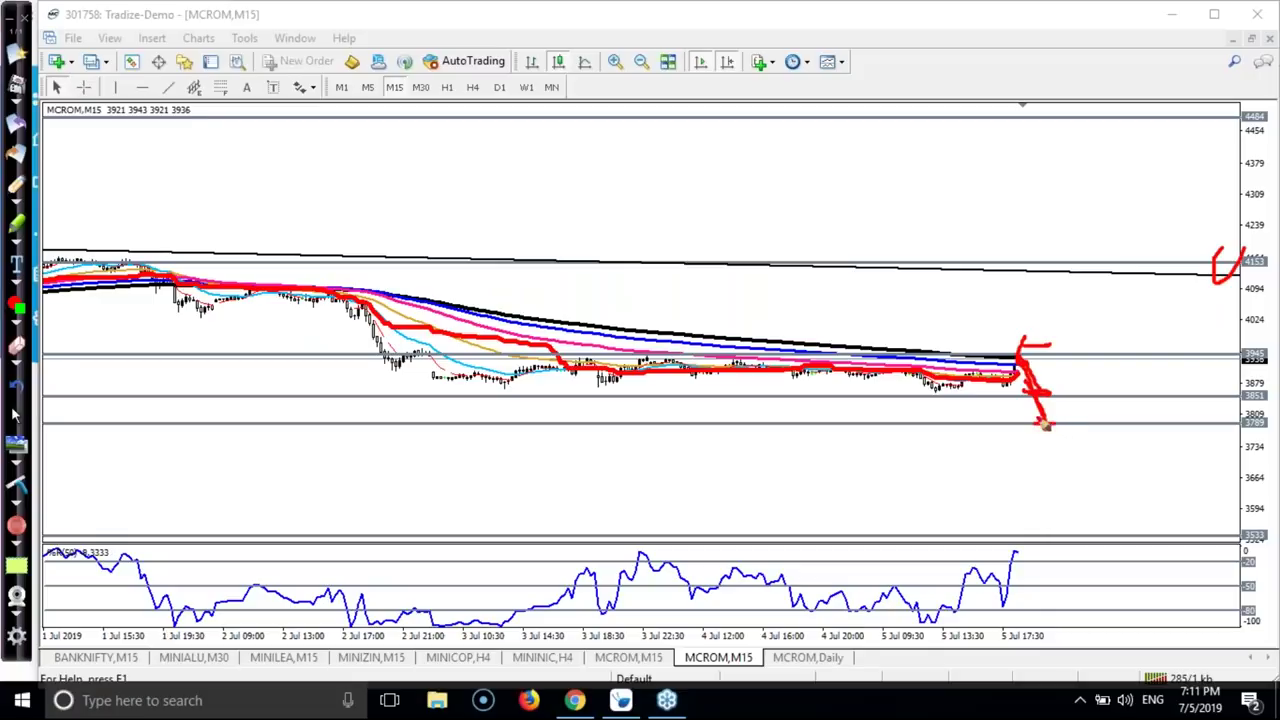
mouse_move(1048, 426)
mouse_down()
mouse_move(1058, 444)
mouse_move(1086, 423)
mouse_move(1088, 462)
mouse_up()
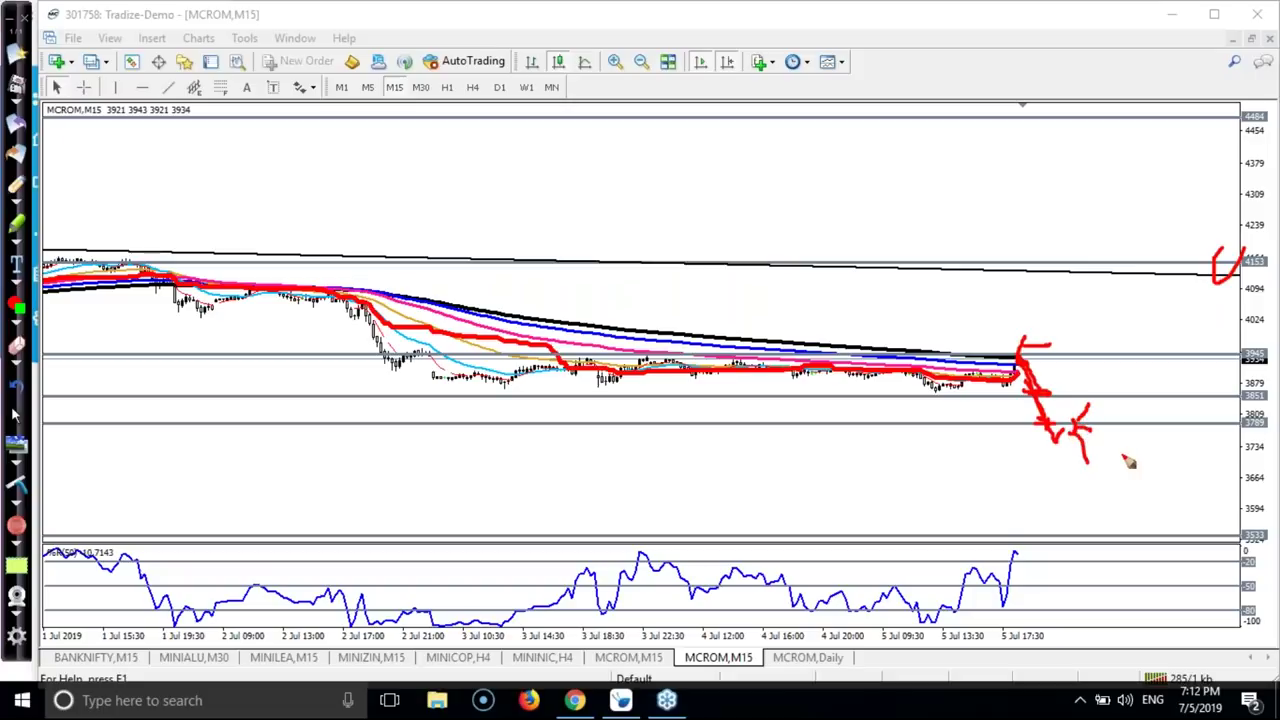
mouse_move(1258, 422)
mouse_down()
mouse_move(1242, 436)
mouse_move(1270, 418)
mouse_up()
mouse_move(1262, 522)
mouse_down()
mouse_move(1240, 532)
mouse_move(1262, 546)
mouse_move(1251, 530)
mouse_up()
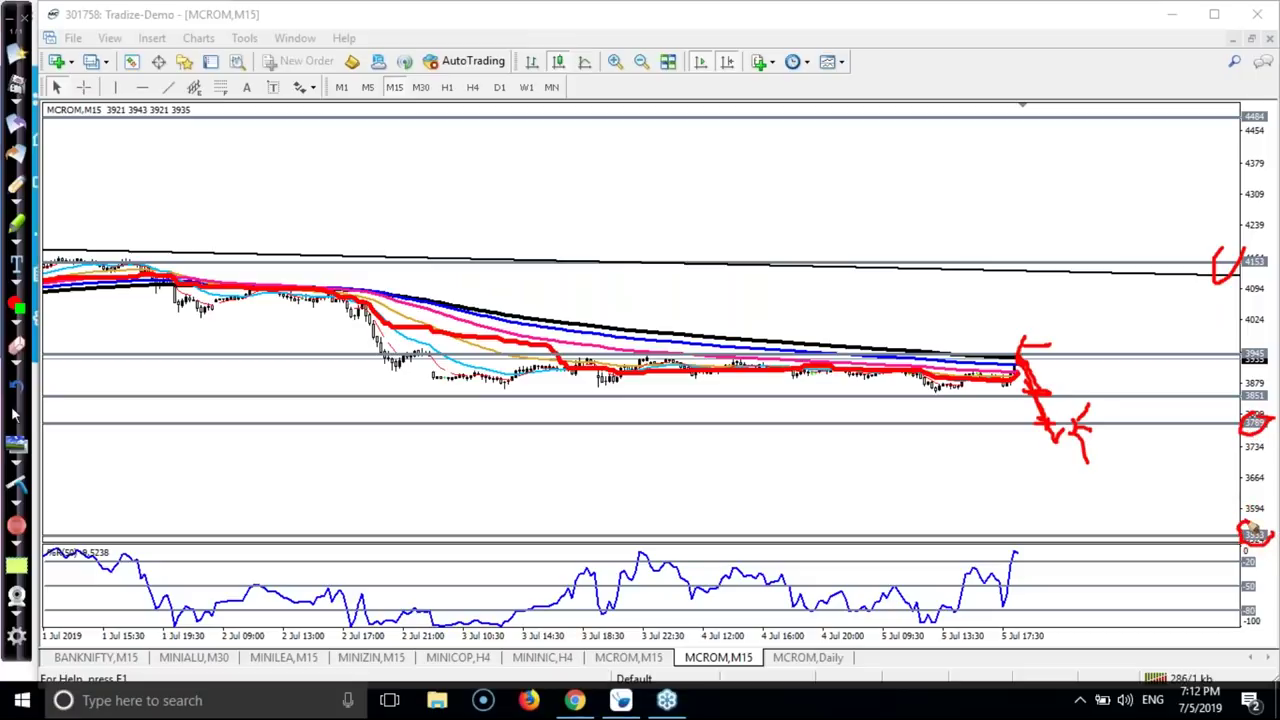
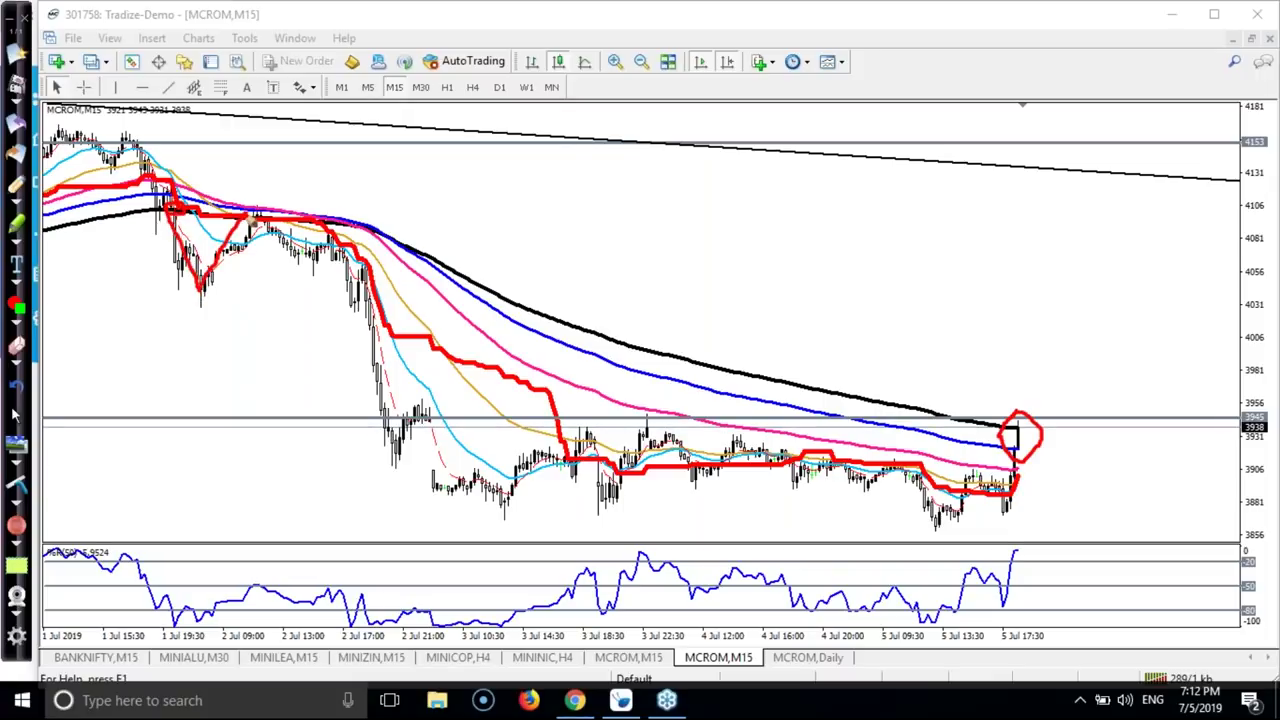
Trace the 2 July decline in red and point arrows at its two swing highs and at the circled latest candle near 3945.
mouse_move(252, 218)
mouse_down()
mouse_move(334, 288)
mouse_move(338, 228)
mouse_move(400, 466)
mouse_up()
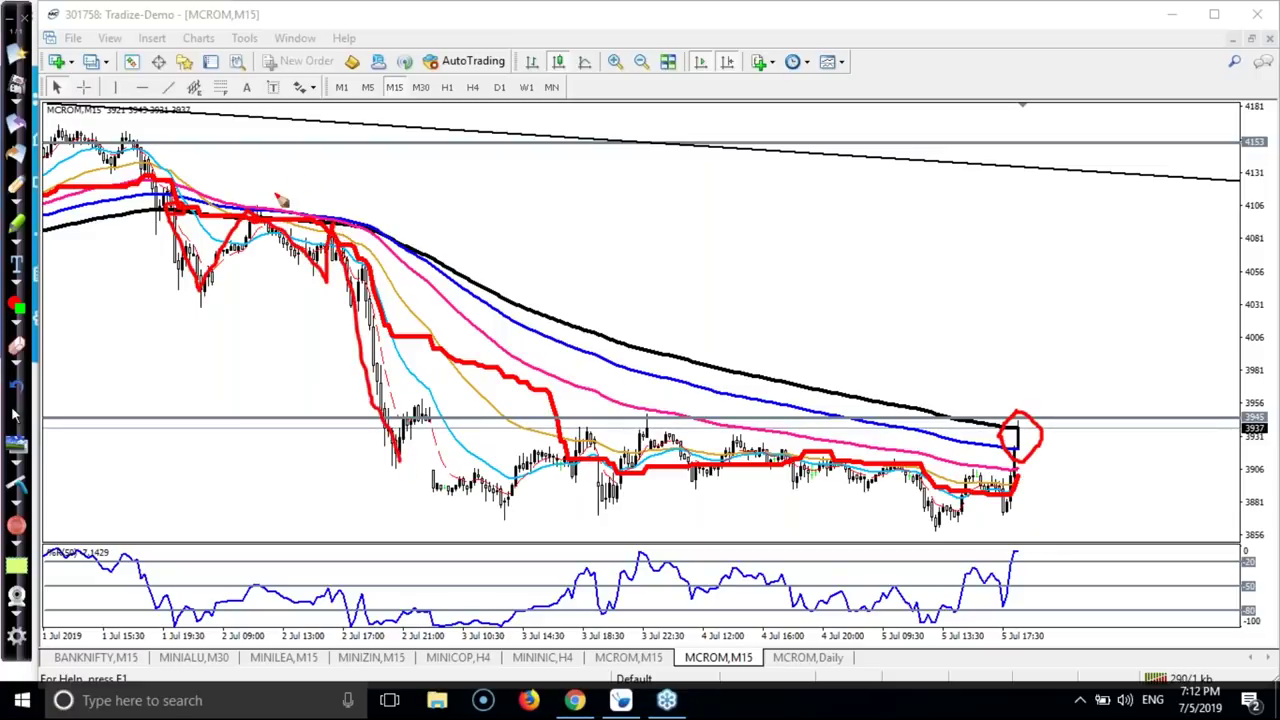
mouse_move(282, 168)
mouse_down()
mouse_move(272, 205)
mouse_move(278, 172)
mouse_move(290, 203)
mouse_move(346, 192)
mouse_move(340, 224)
mouse_up()
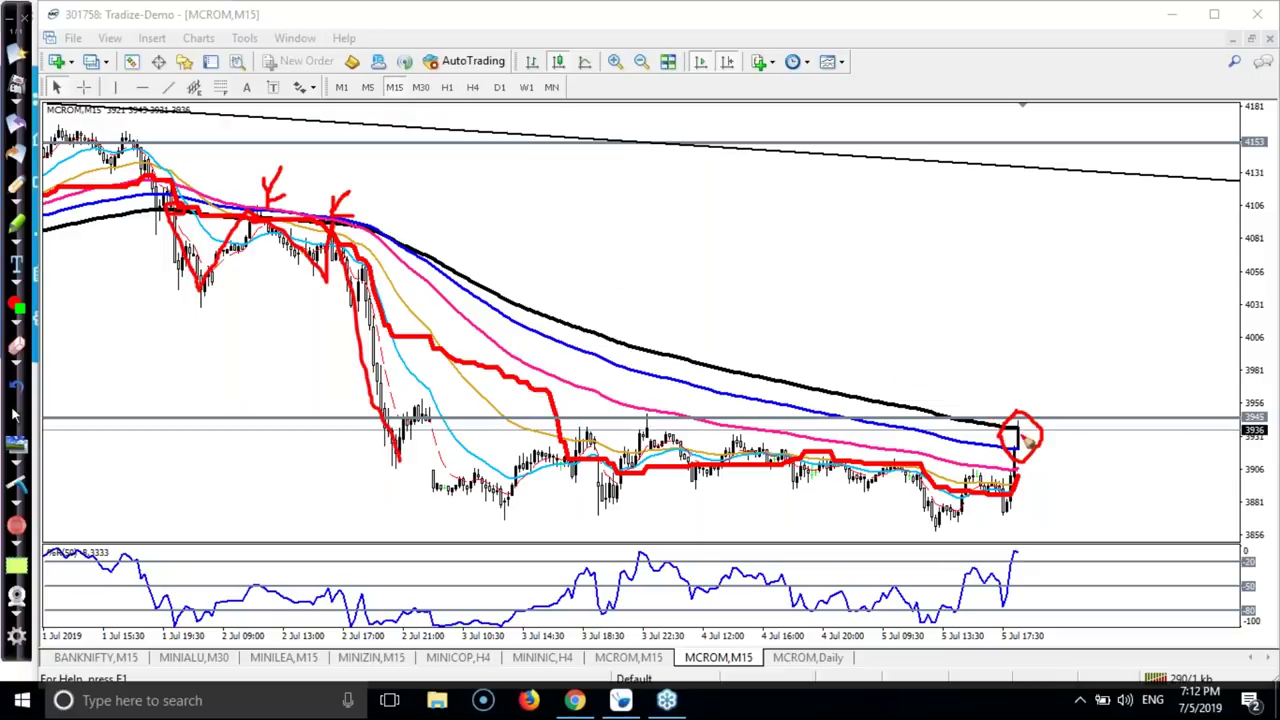
mouse_move(1010, 382)
mouse_down()
mouse_move(1018, 424)
mouse_move(1031, 395)
mouse_up()
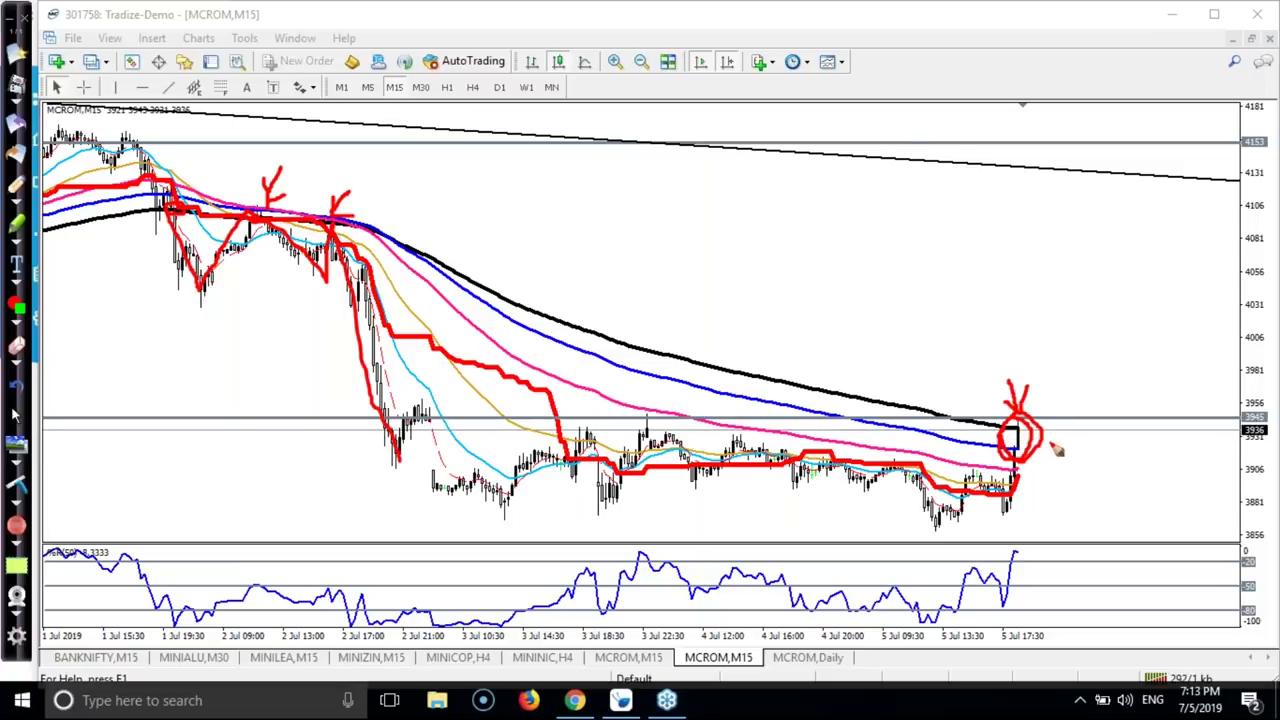
mouse_move(1064, 372)
mouse_down()
mouse_move(1056, 400)
mouse_move(1066, 394)
mouse_up()
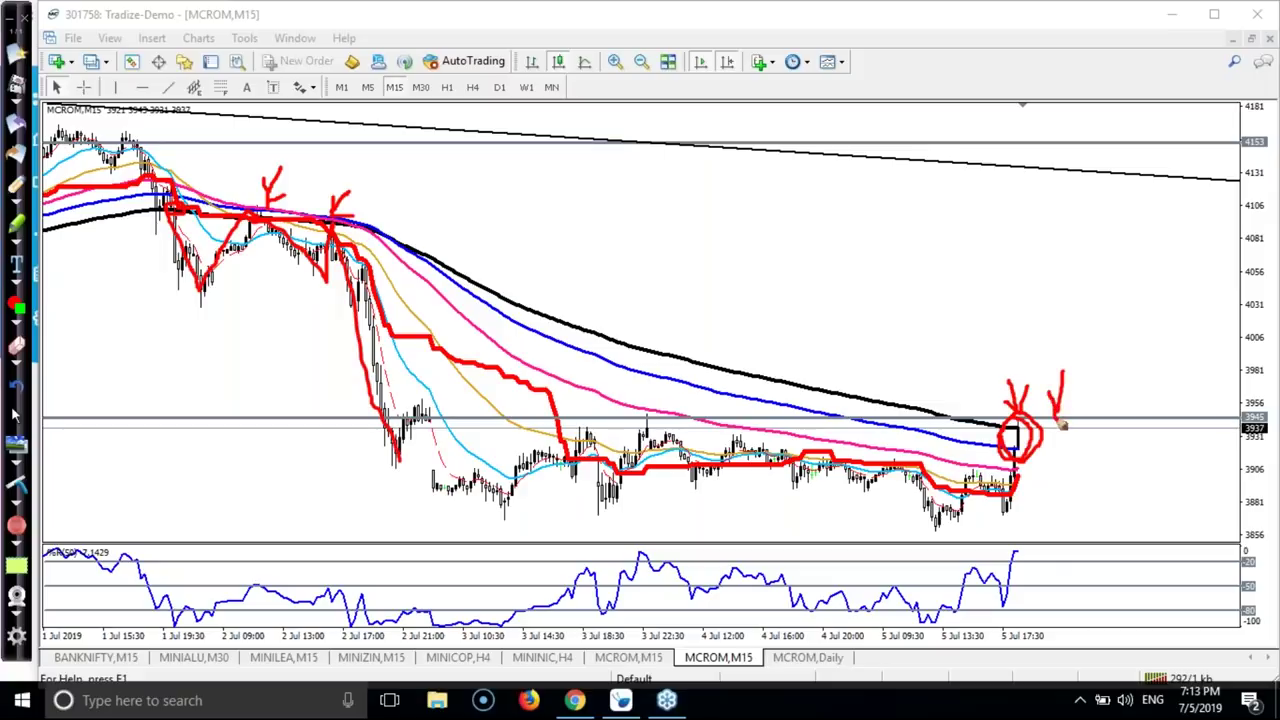
Underline the recent lows near 3856, mark the late 2 July swing high, and sketch a falling path from the latest candle.
drag(1026, 536, 1073, 529)
drag(928, 538, 1000, 534)
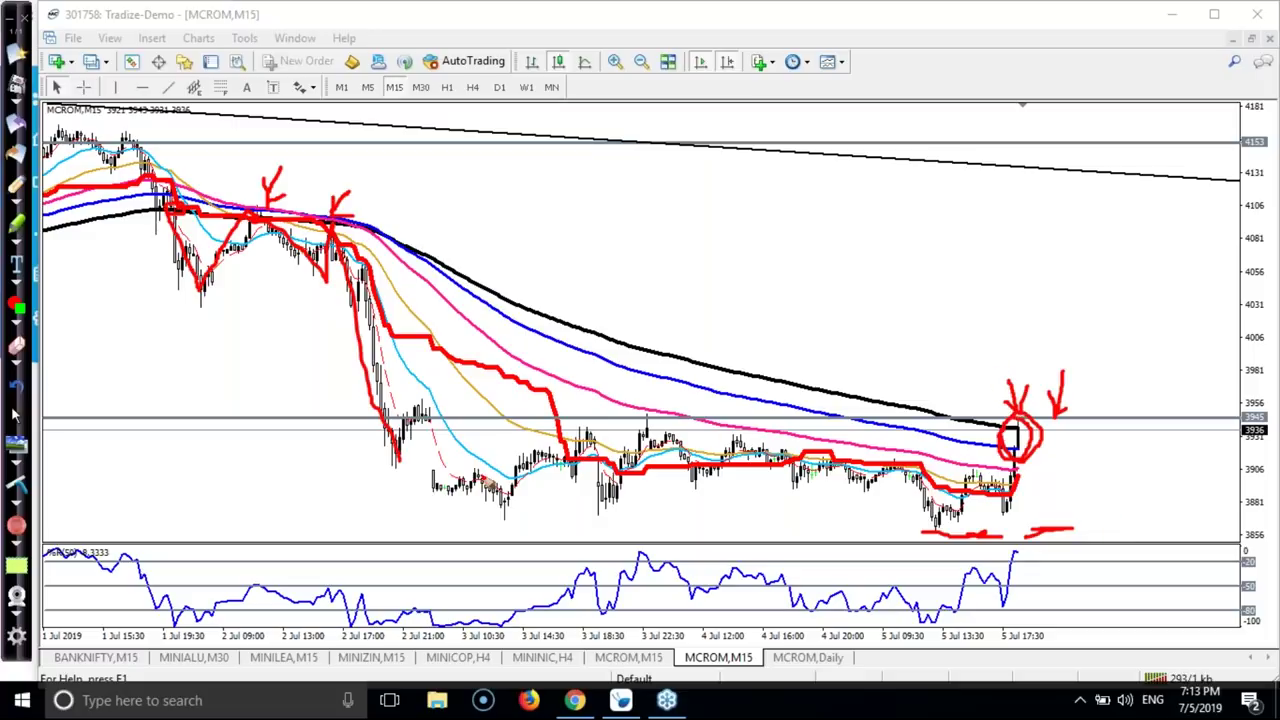
mouse_move(434, 402)
mouse_down()
mouse_move(406, 402)
mouse_move(443, 391)
mouse_up()
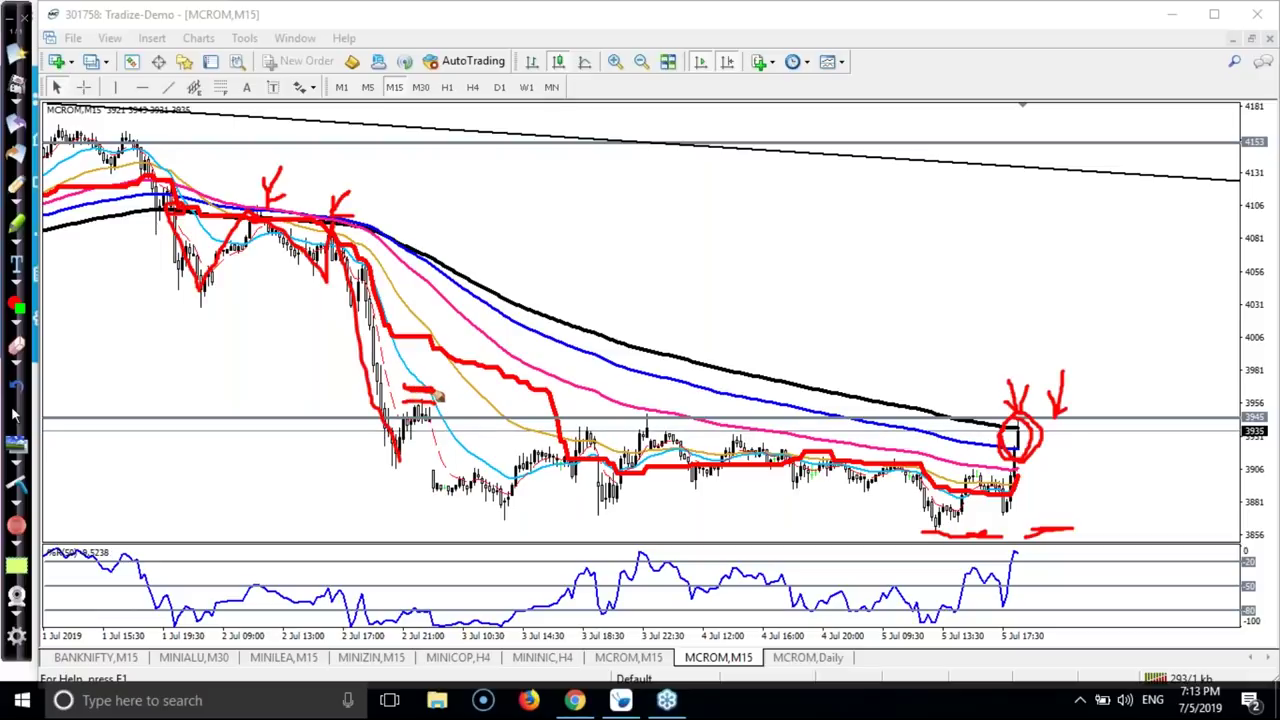
drag(1028, 440, 1082, 542)
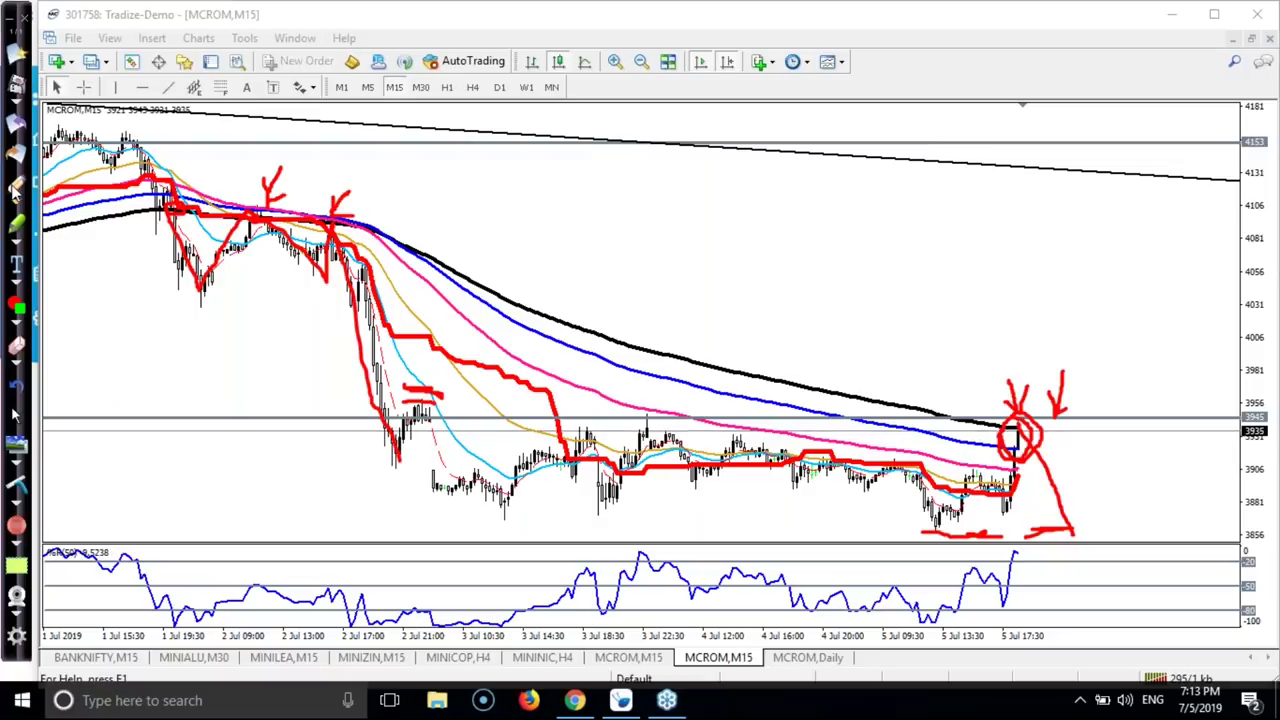
Clear the pen marks and sketch a breakout above 3945 with a pullback to that line and a rise to about 4006.
click(16, 486)
mouse_move(1018, 445)
mouse_down()
mouse_move(1028, 388)
mouse_move(1068, 418)
mouse_up()
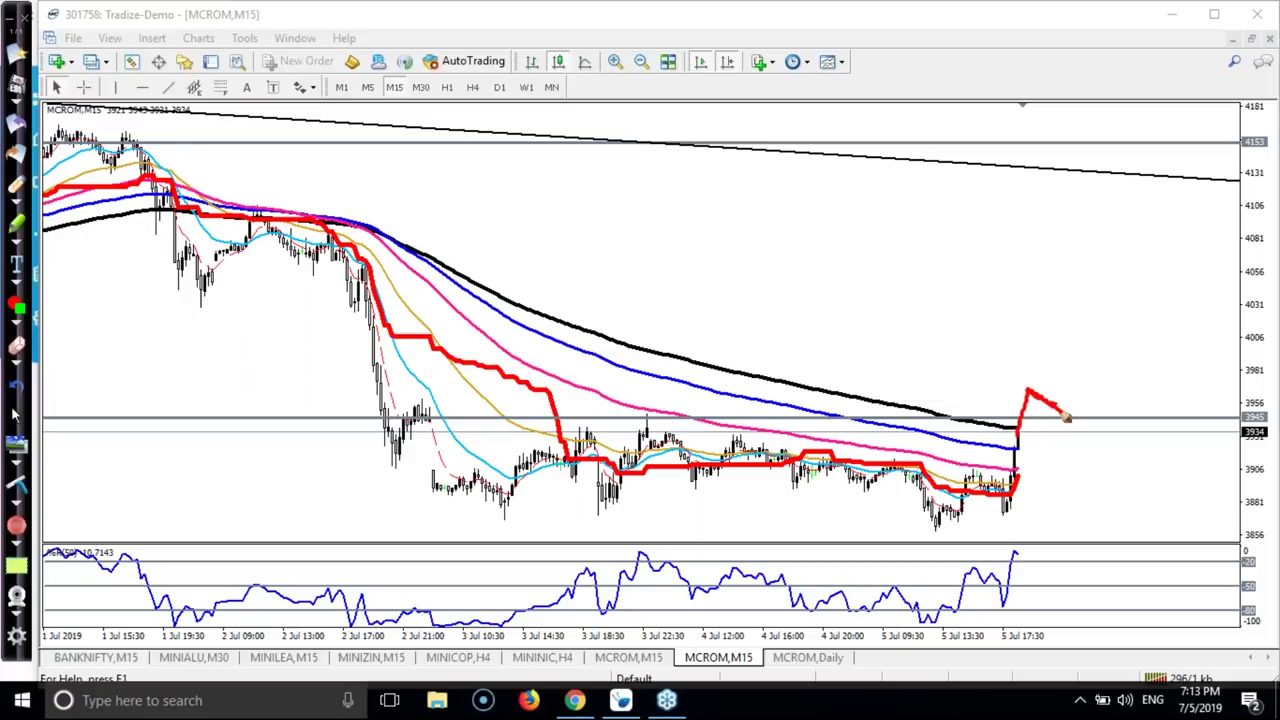
mouse_move(1014, 494)
mouse_down()
mouse_move(1074, 432)
mouse_move(1109, 368)
mouse_up()
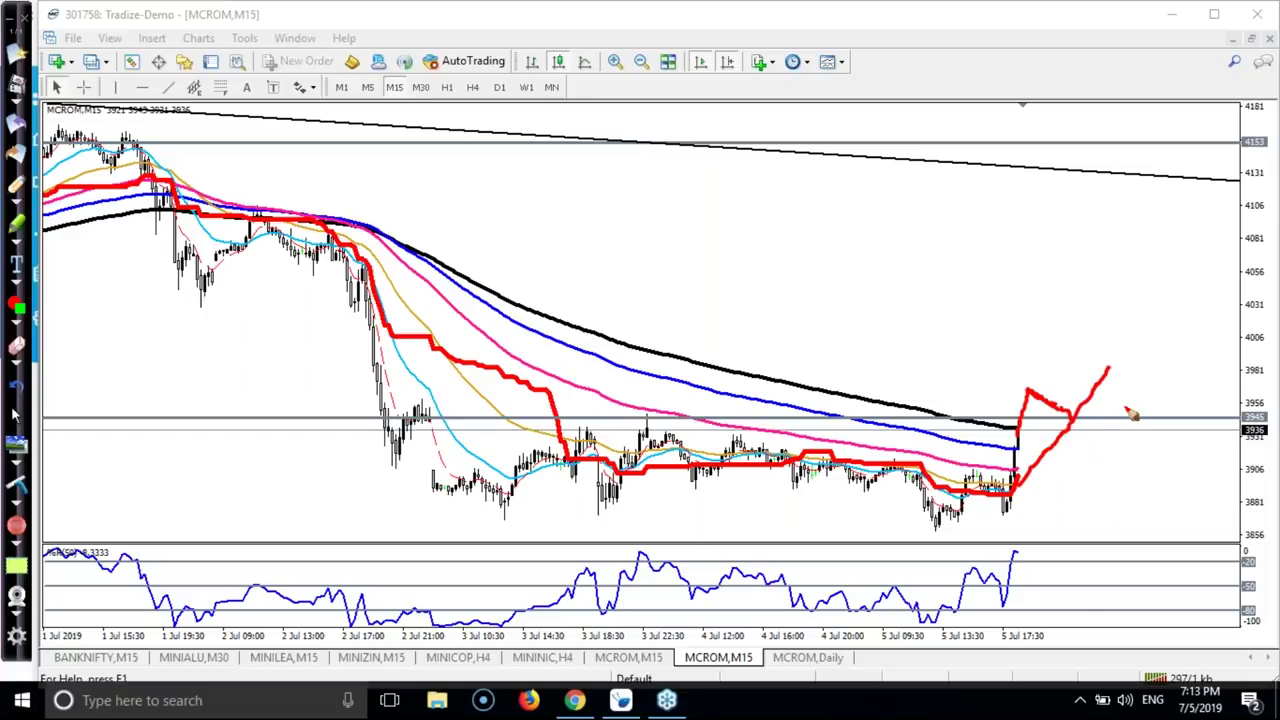
mouse_move(1120, 405)
mouse_down()
mouse_move(1088, 422)
mouse_move(1090, 333)
mouse_move(1068, 335)
mouse_move(1112, 330)
mouse_up()
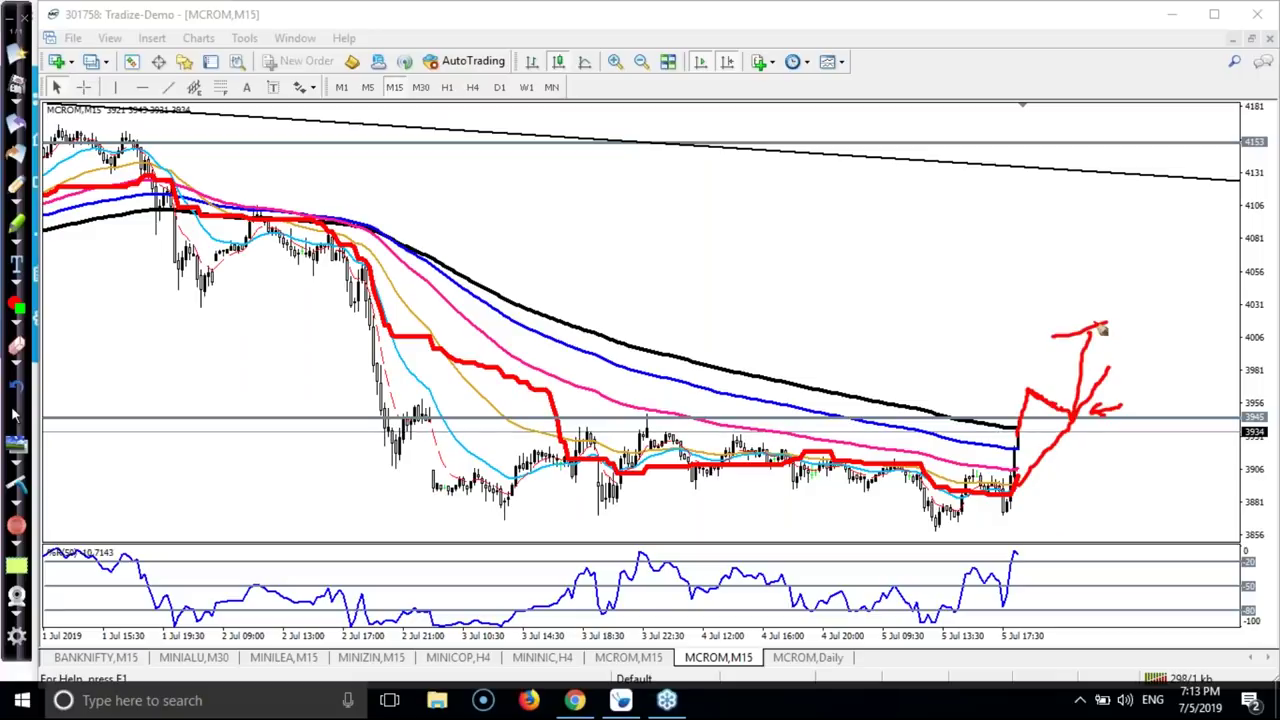
Clear the pen marks and switch to the GoToWebinar Event Details page in the browser.
click(17, 490)
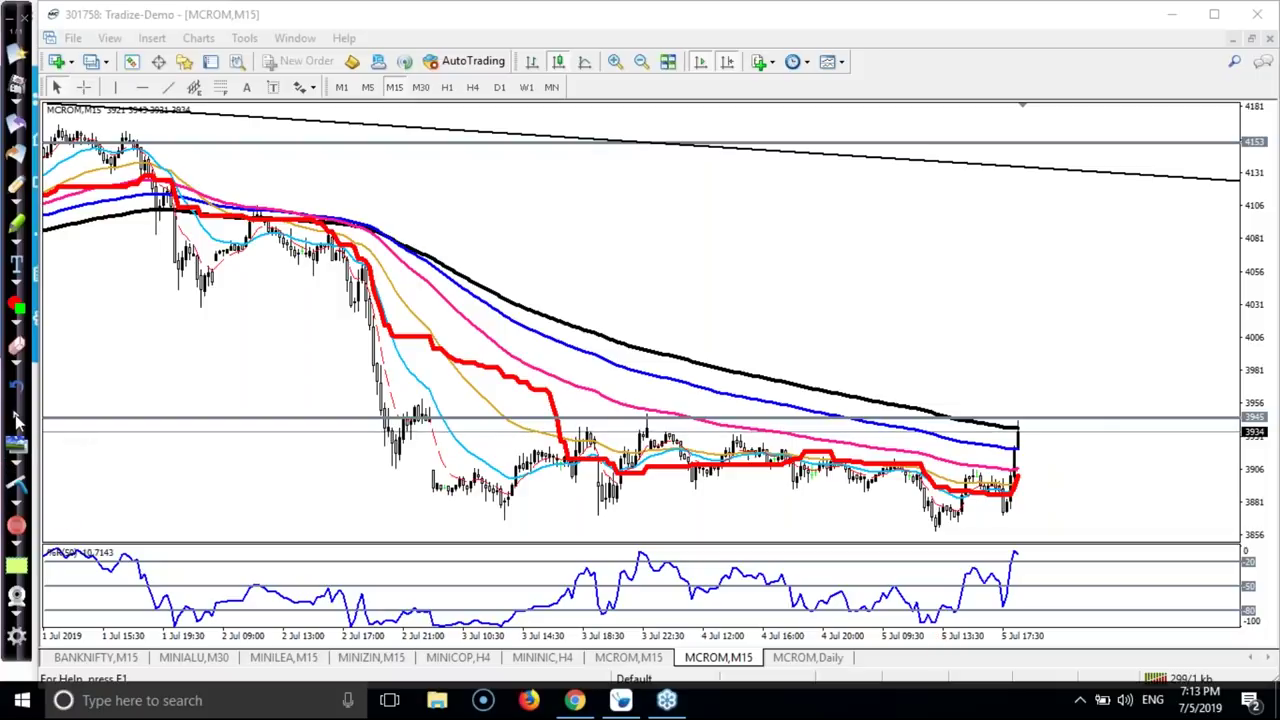
click(16, 420)
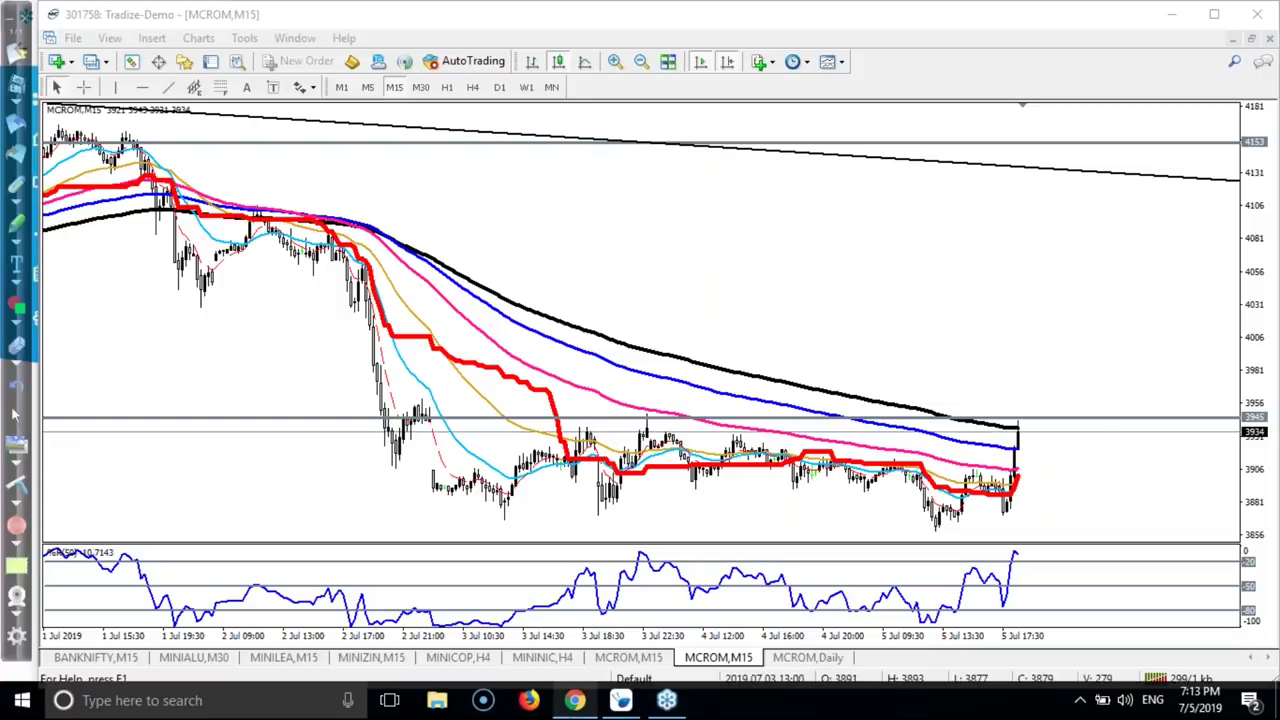
key(alt+Tab)
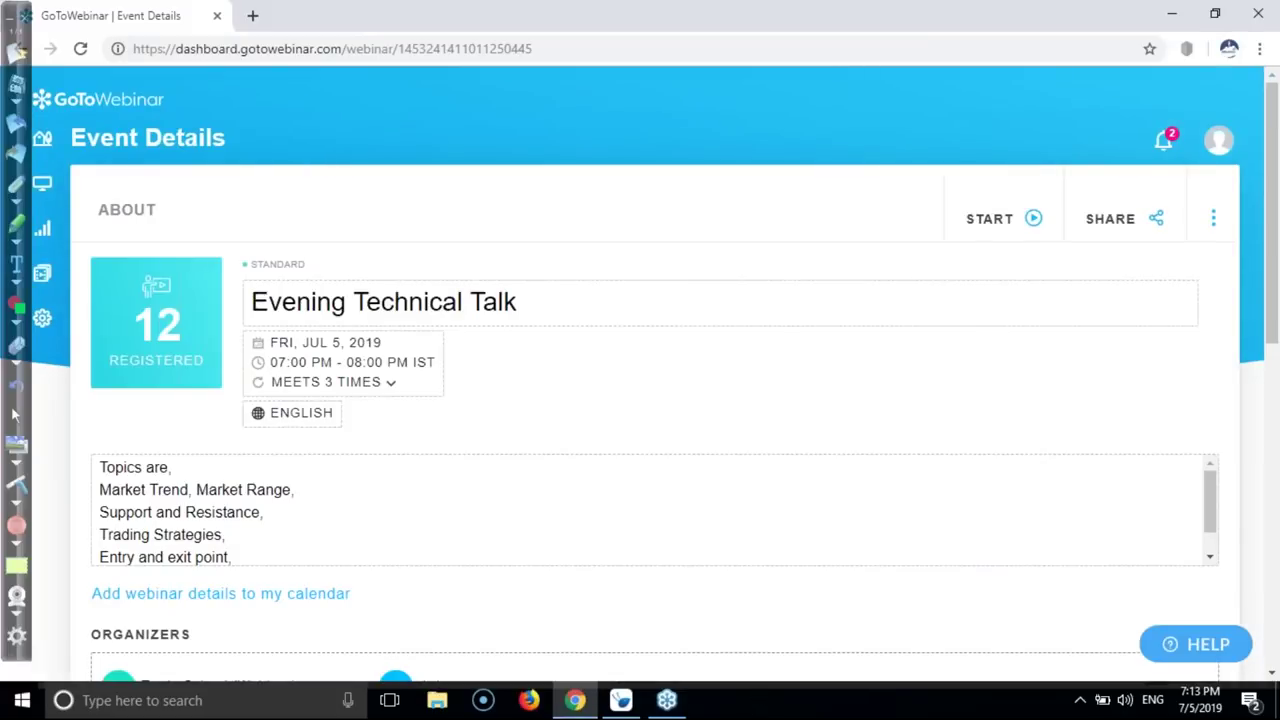
Switch back to the MCROM M15 chart in MetaTrader and show the Navigator with Market Watch closed.
click(621, 700)
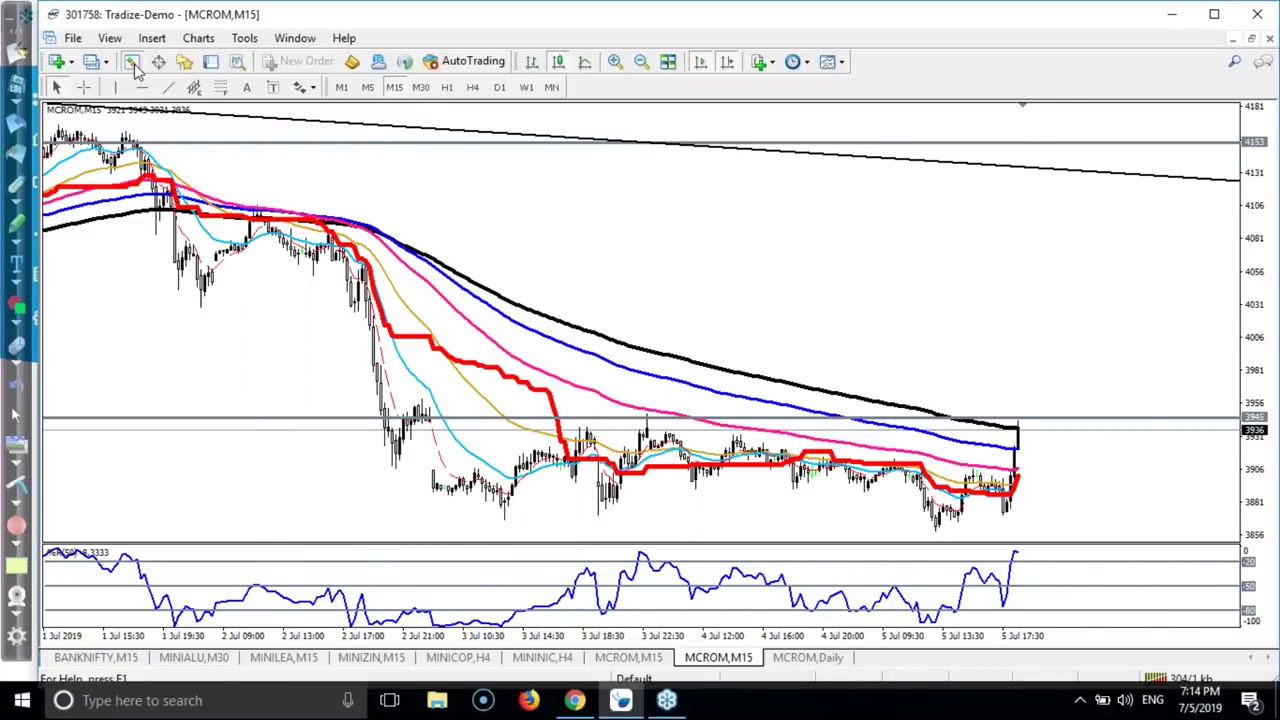
key(ctrl+m)
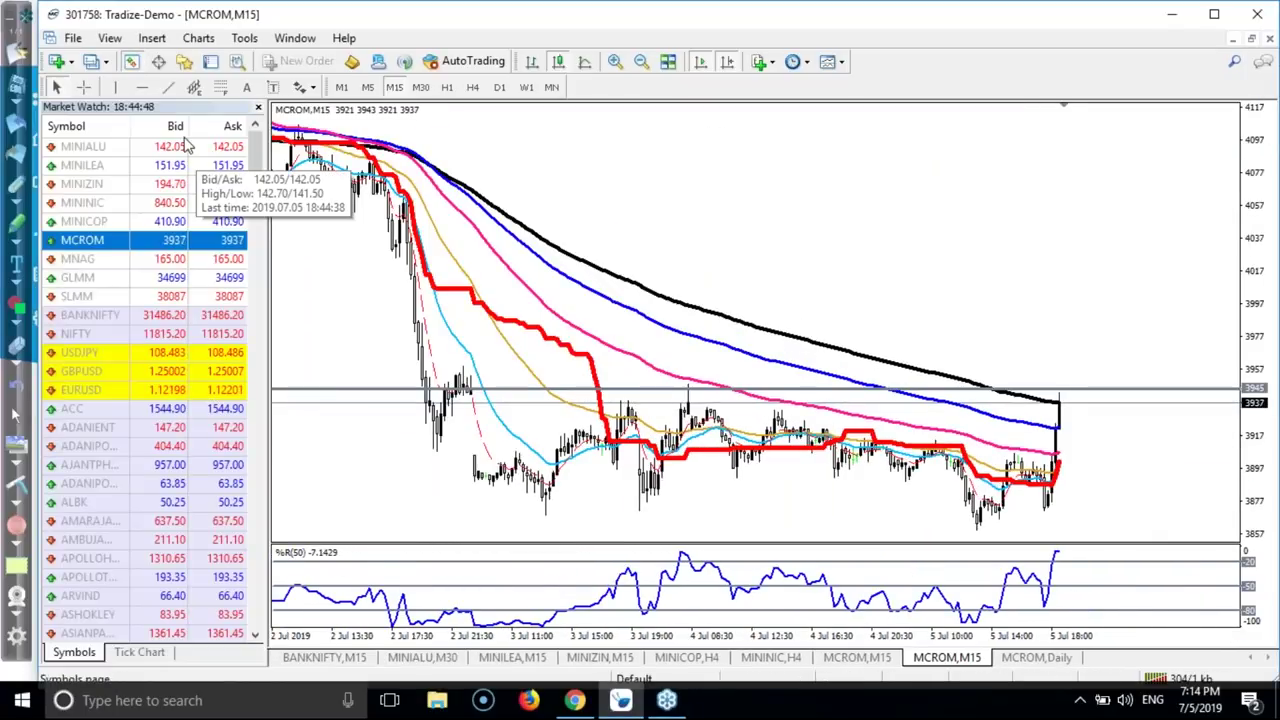
click(131, 61)
click(183, 62)
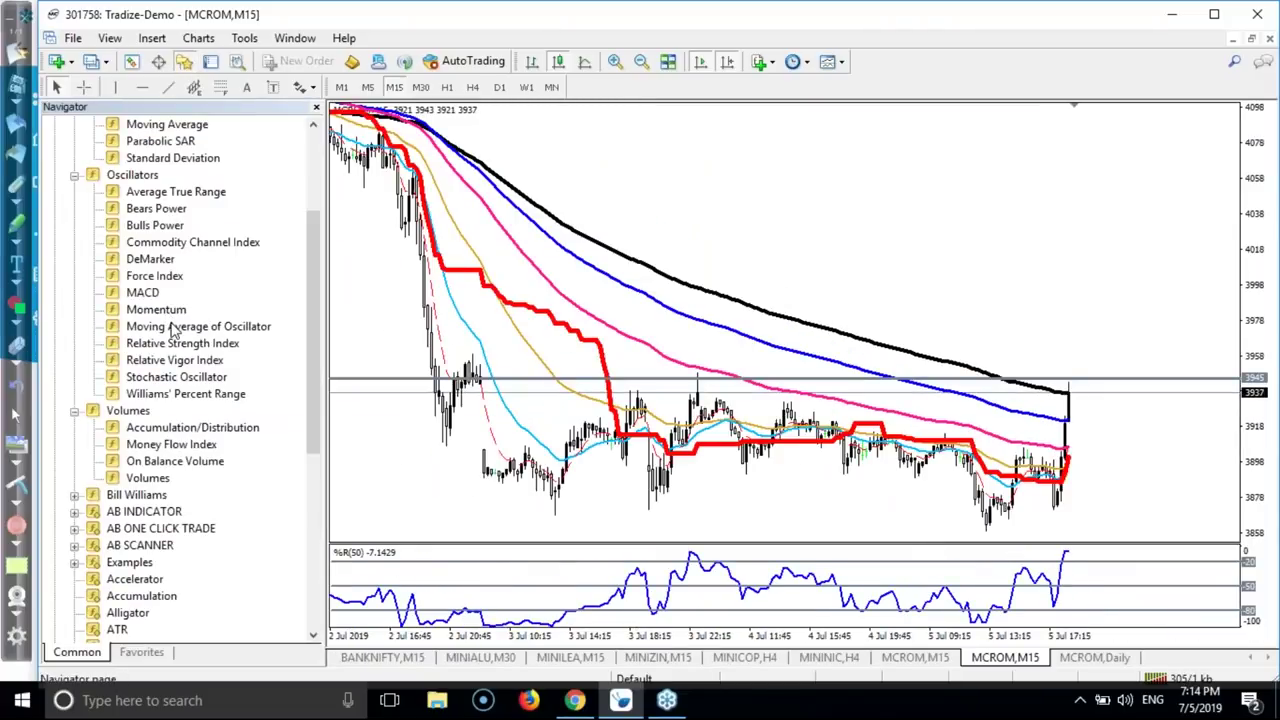
Select the AB INDICATOR folder in the Navigator's indicator list.
click(172, 330)
key(a)
key(a)
key(a)
key(a)
key(a)
key(a)
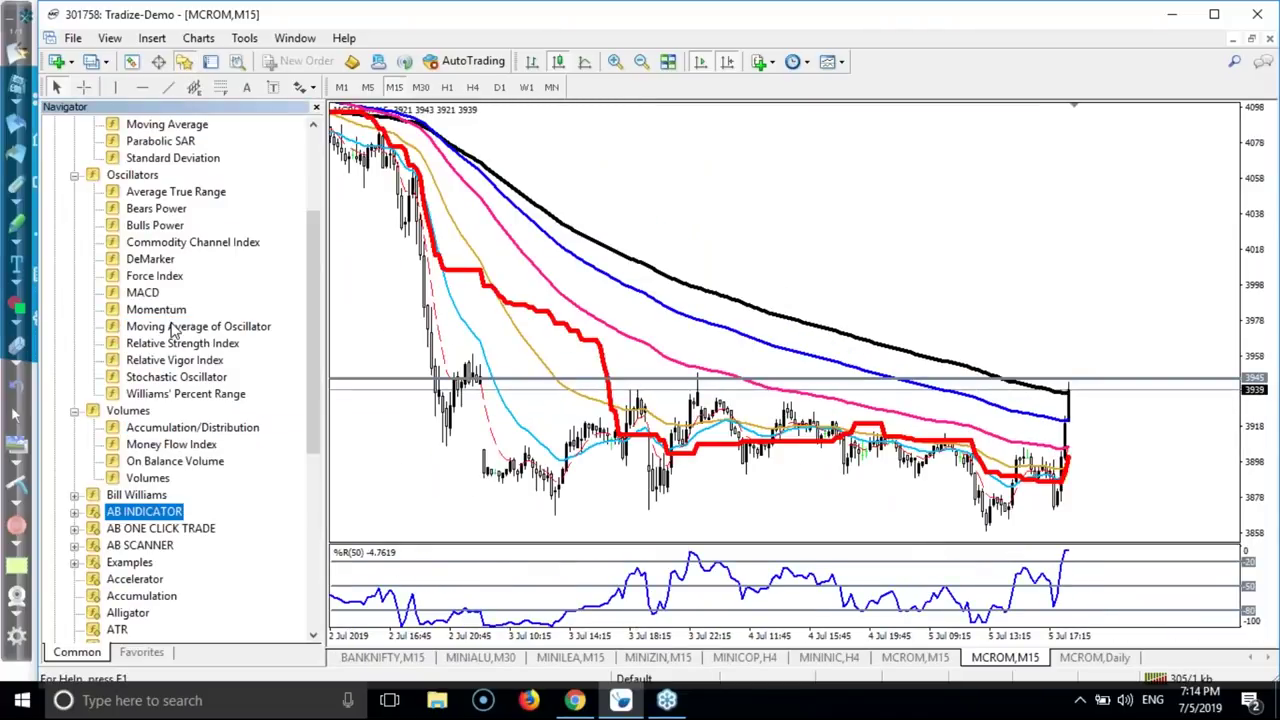
Add the Average True Range indicator with period 14 to the MCROM M15 chart and close the Navigator.
key(a)
key(a)
key(a)
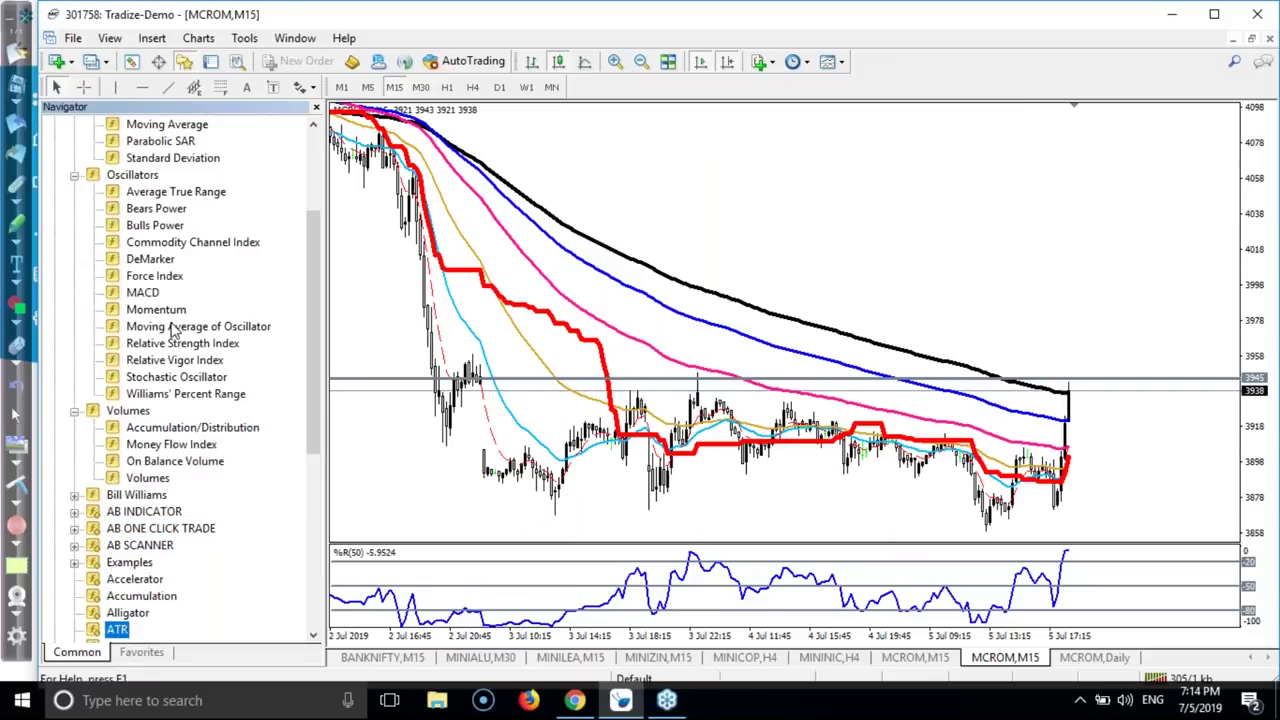
key(a)
key(a)
key(a)
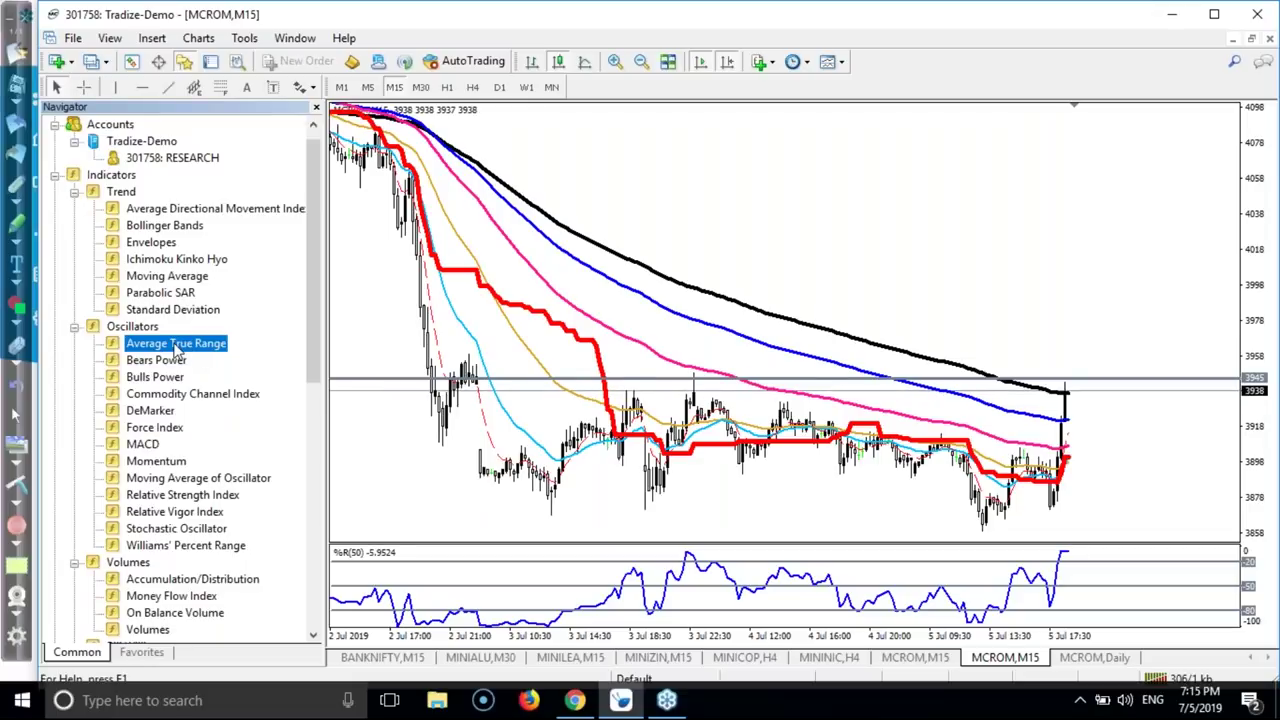
drag(176, 347, 659, 428)
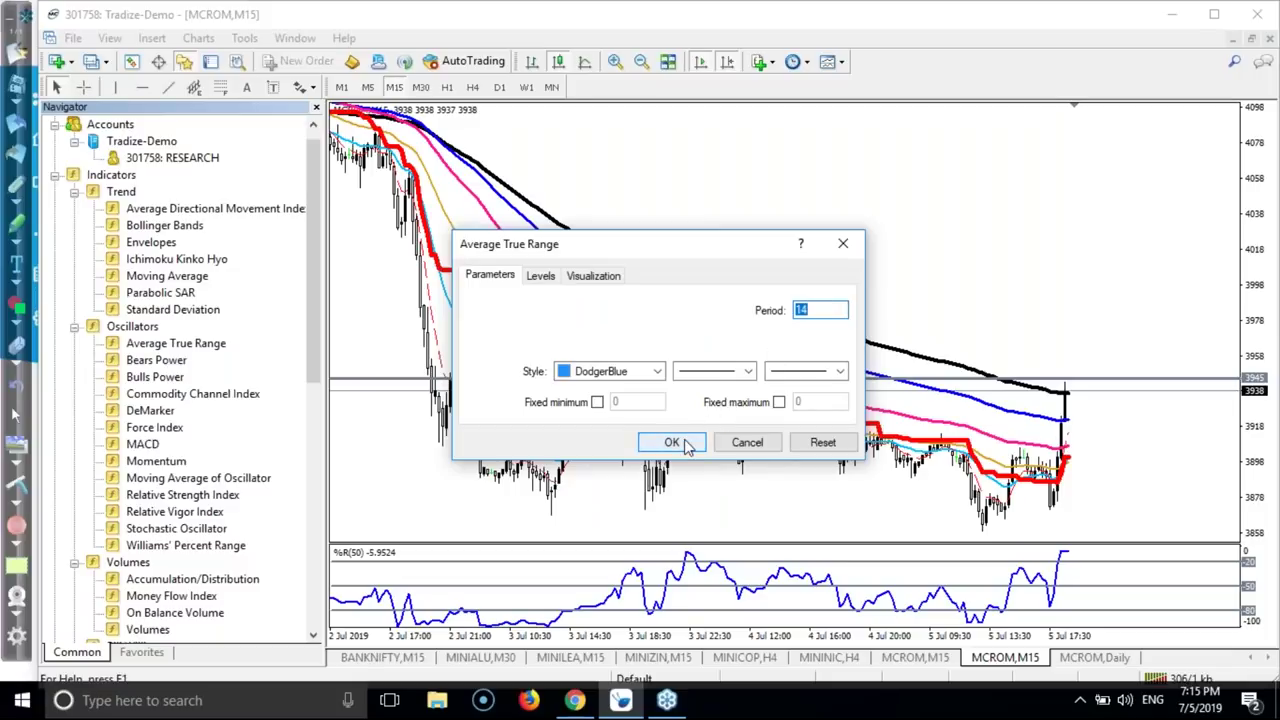
click(686, 444)
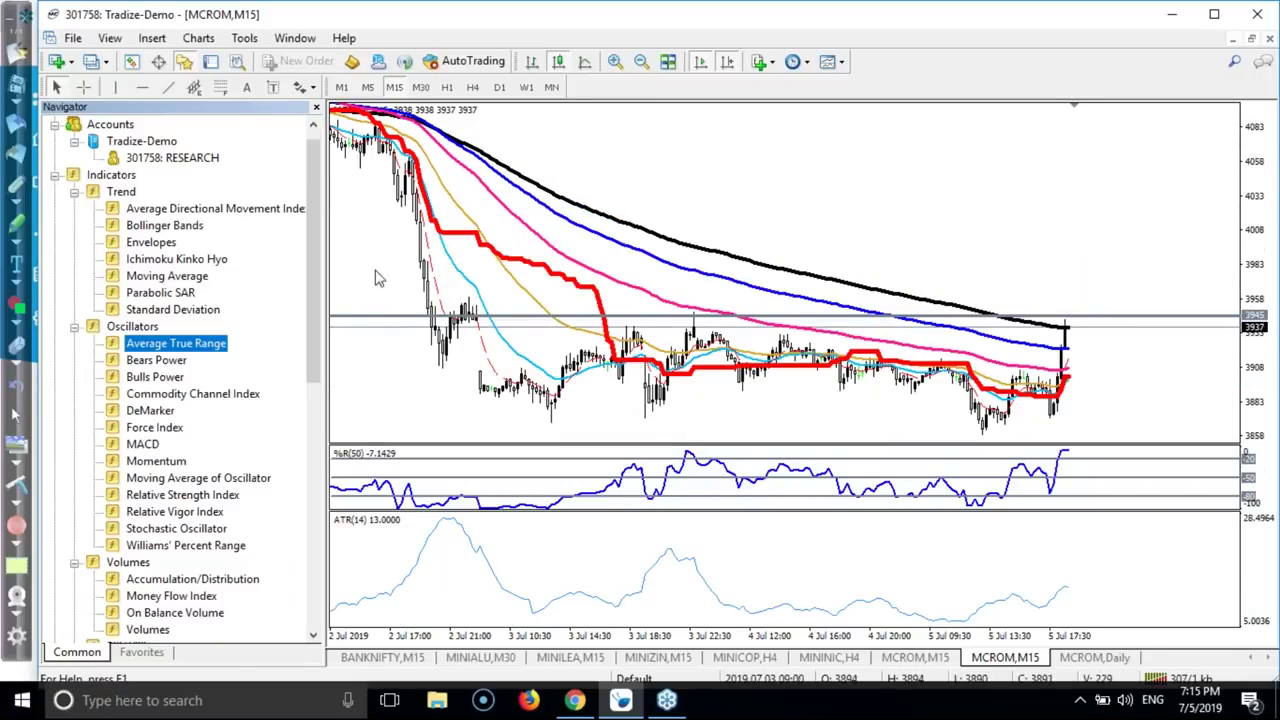
click(316, 109)
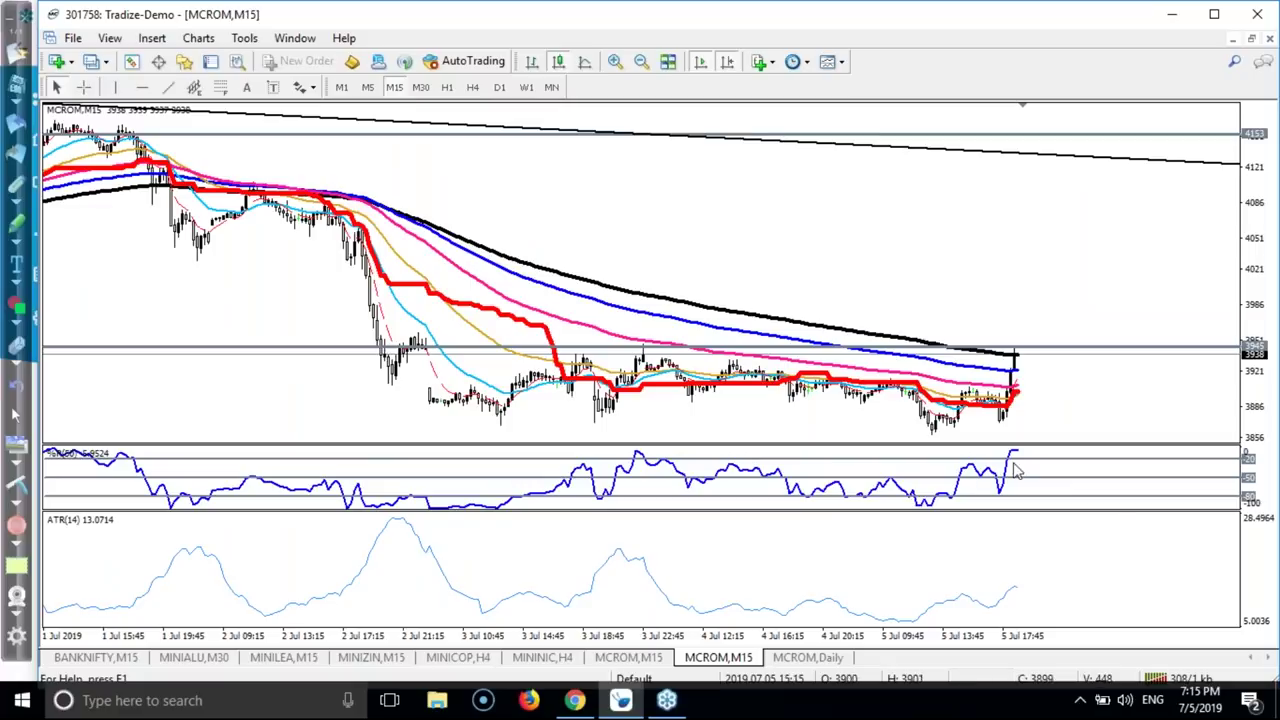
Examine the latest Average True Range value on the M15 chart with the crosshair.
mouse_move(1015, 594)
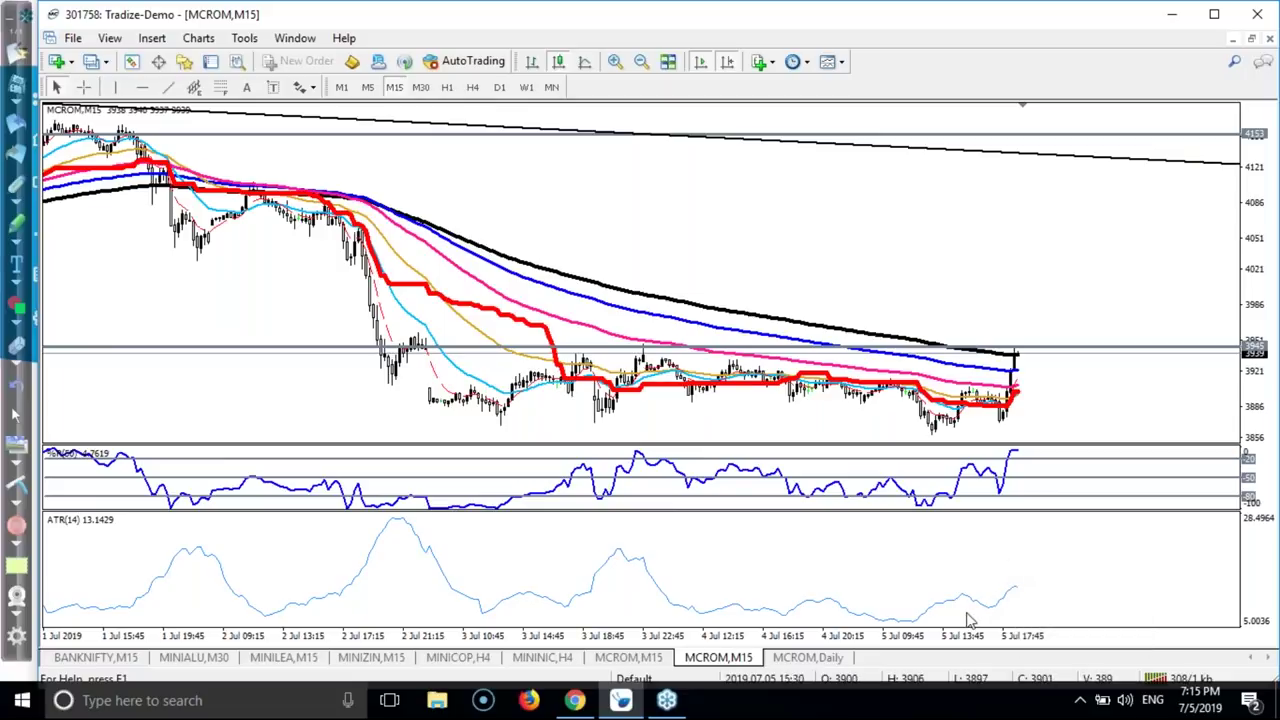
mouse_move(948, 612)
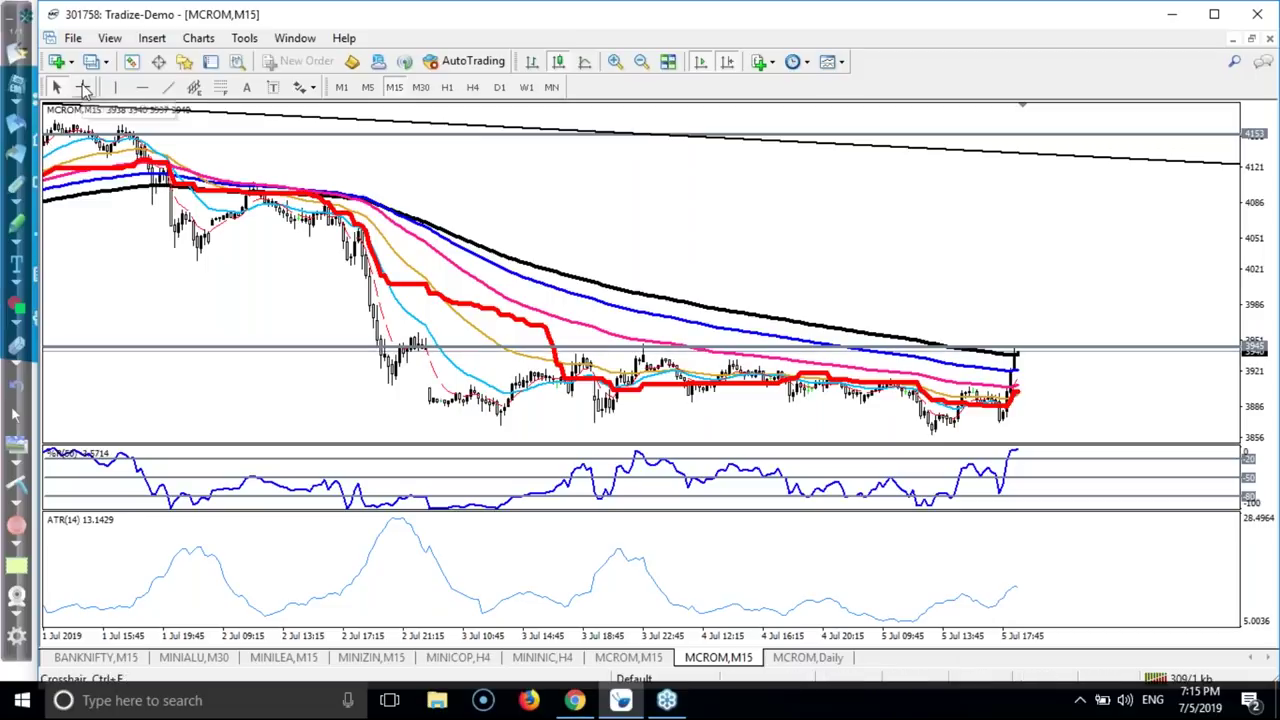
click(83, 87)
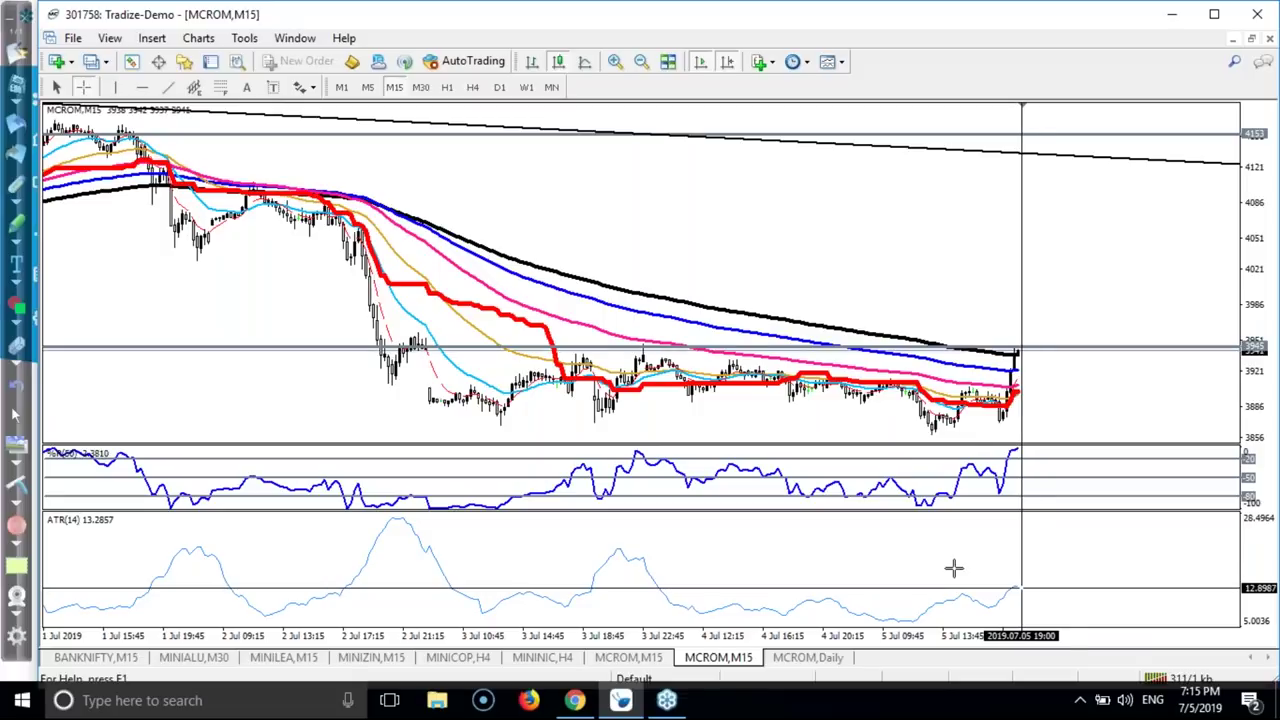
click(94, 537)
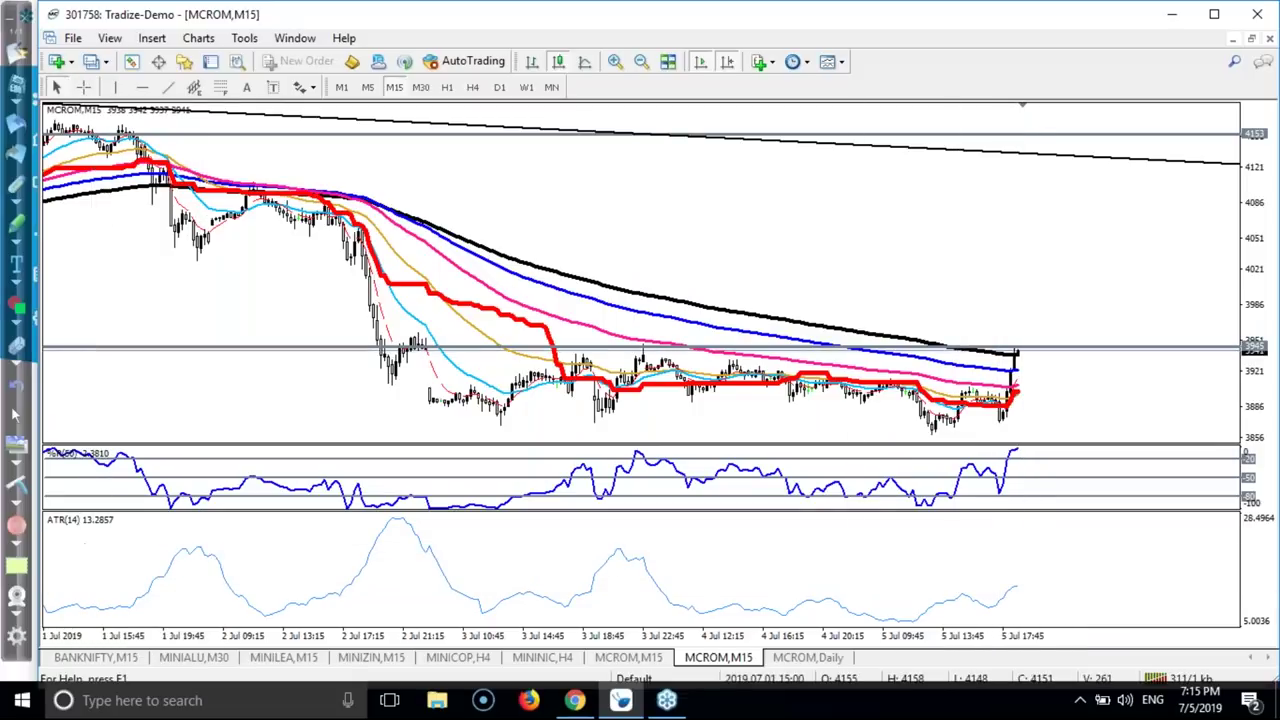
Circle the current ATR reading with the red pen and mark the breakout point just above the 3945 line at the latest candle.
click(15, 185)
mouse_move(80, 540)
mouse_down()
mouse_move(95, 500)
mouse_move(128, 512)
mouse_move(89, 547)
mouse_move(116, 535)
mouse_up()
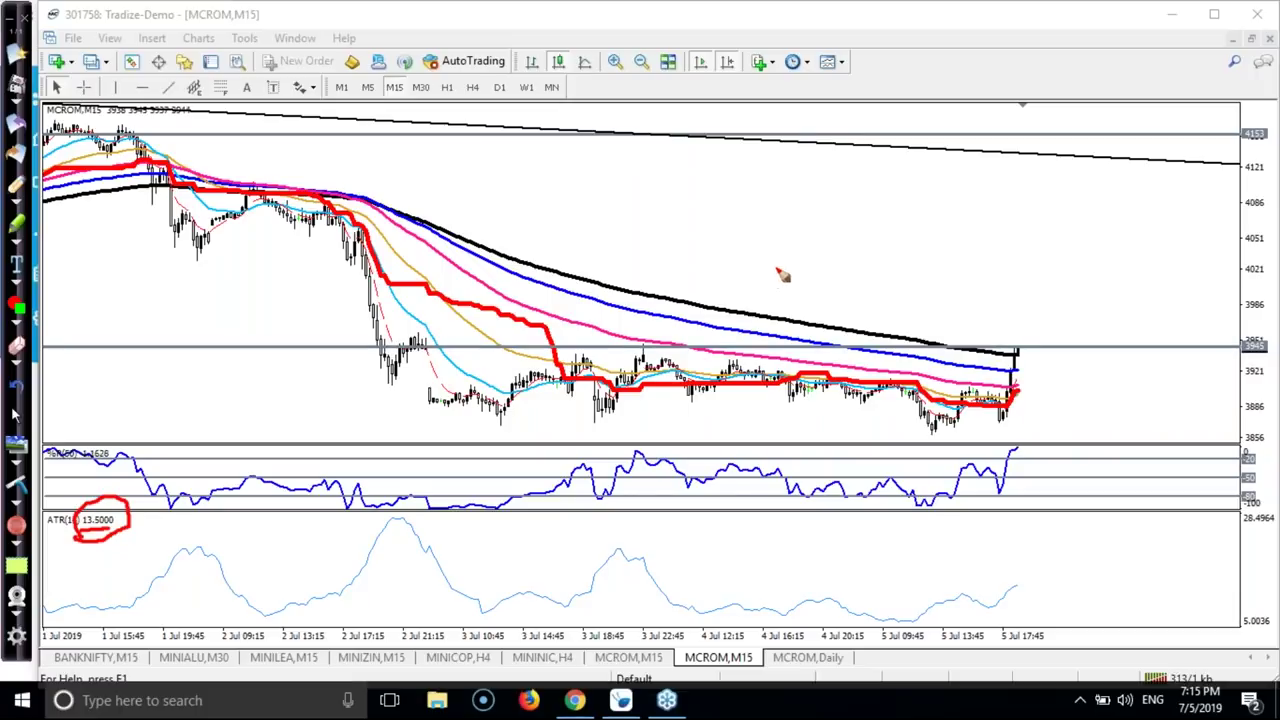
drag(1005, 340, 1028, 338)
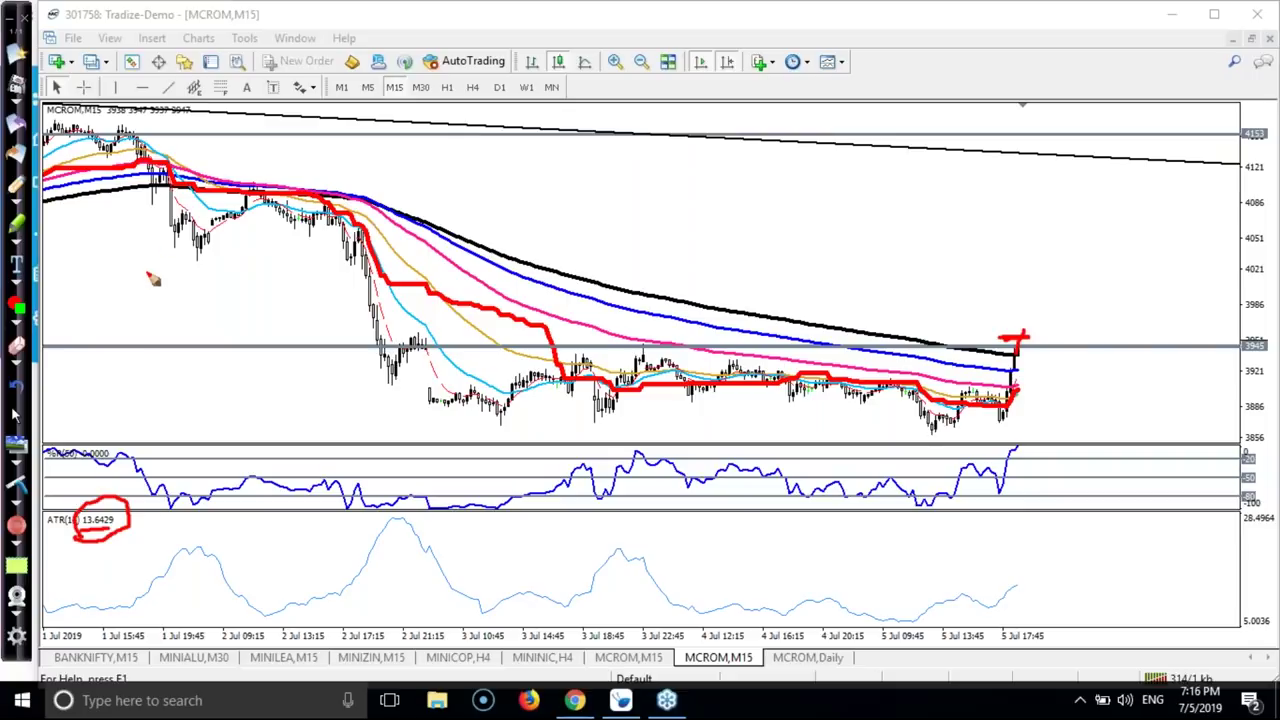
Handwrite the stop-loss calculation 2 ATR, 2 x 14 = 28, SL on the chart and measure the distance from the breakout mark.
mouse_move(148, 277)
mouse_down()
mouse_move(182, 306)
mouse_move(232, 292)
mouse_move(248, 263)
mouse_move(240, 292)
mouse_move(246, 280)
mouse_move(267, 286)
mouse_up()
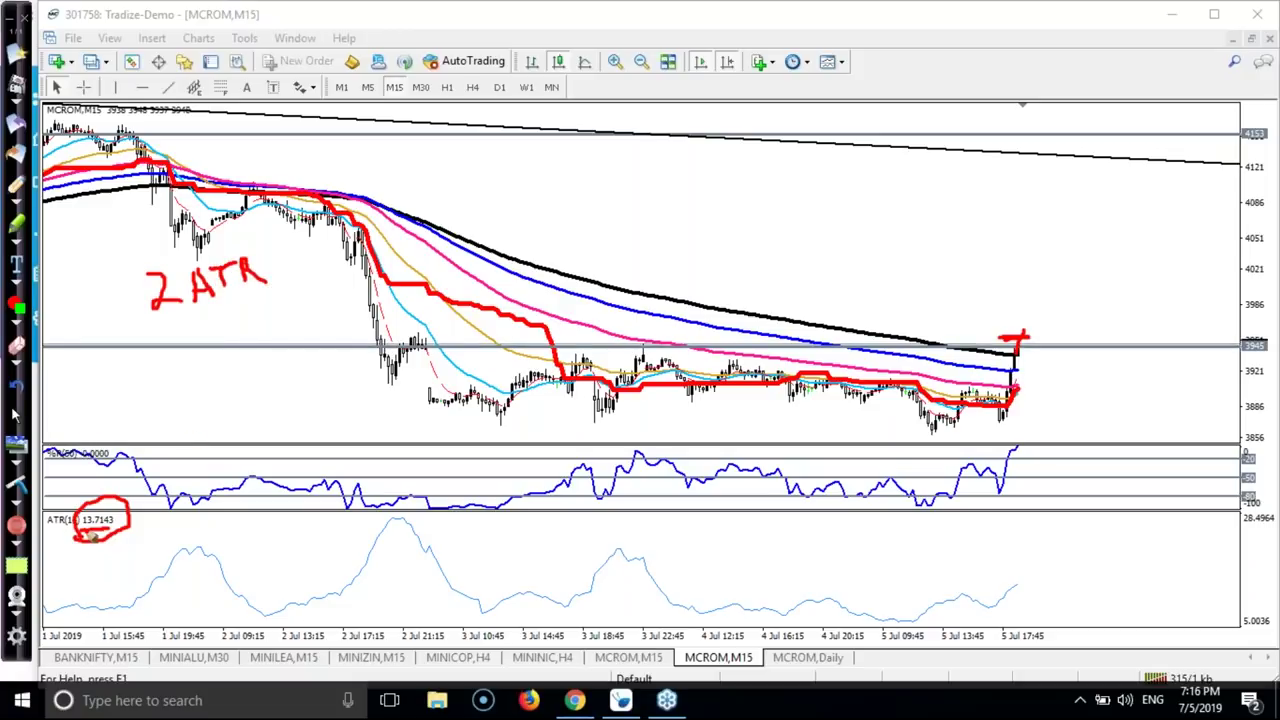
drag(86, 538, 115, 537)
mouse_move(166, 334)
mouse_down()
mouse_move(172, 348)
mouse_move(214, 344)
mouse_move(196, 348)
mouse_up()
click(185, 331)
click(186, 339)
mouse_move(220, 318)
mouse_down()
mouse_move(228, 310)
mouse_move(236, 340)
mouse_move(264, 320)
mouse_move(266, 334)
mouse_up()
mouse_move(150, 398)
mouse_down()
mouse_move(192, 410)
mouse_move(178, 426)
mouse_move(262, 358)
mouse_move(266, 374)
mouse_move(330, 352)
mouse_move(310, 330)
mouse_move(316, 352)
mouse_up()
drag(282, 410, 334, 368)
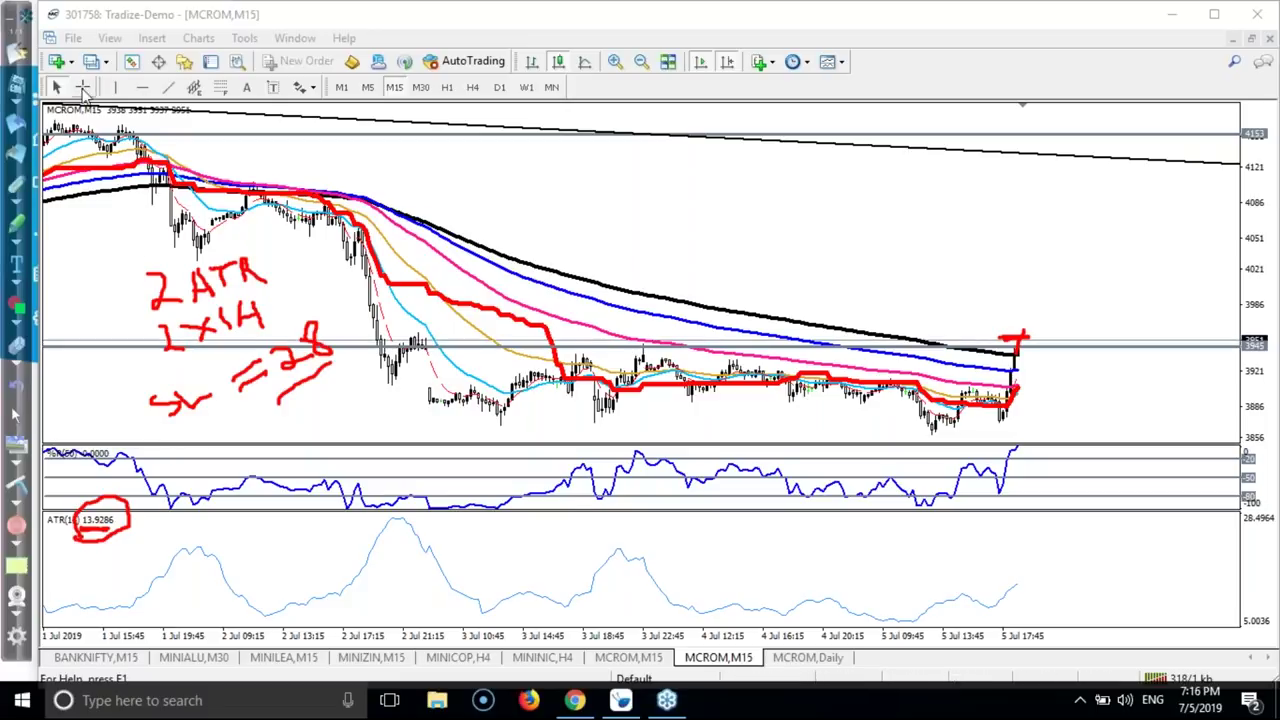
click(83, 87)
drag(1028, 341, 1029, 372)
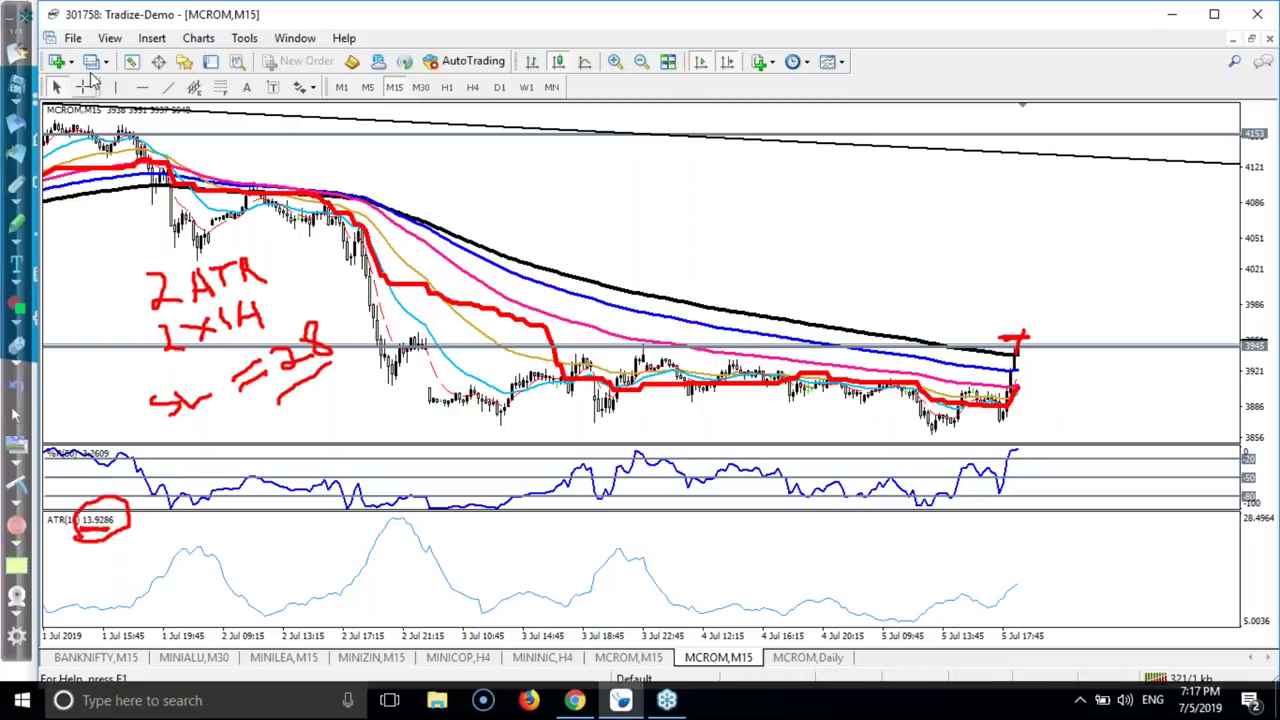
Handwrite the 4 ATR calculation as 4 x 14 with the value 56 above the stop-loss note.
click(19, 185)
mouse_move(108, 222)
mouse_down()
mouse_move(124, 236)
mouse_move(118, 250)
mouse_move(126, 222)
mouse_move(128, 238)
mouse_move(150, 212)
mouse_move(156, 230)
mouse_move(150, 200)
mouse_move(172, 190)
mouse_move(172, 210)
mouse_up()
mouse_move(130, 256)
mouse_down()
mouse_move(131, 270)
mouse_move(152, 262)
mouse_move(146, 272)
mouse_move(178, 258)
mouse_move(174, 242)
mouse_up()
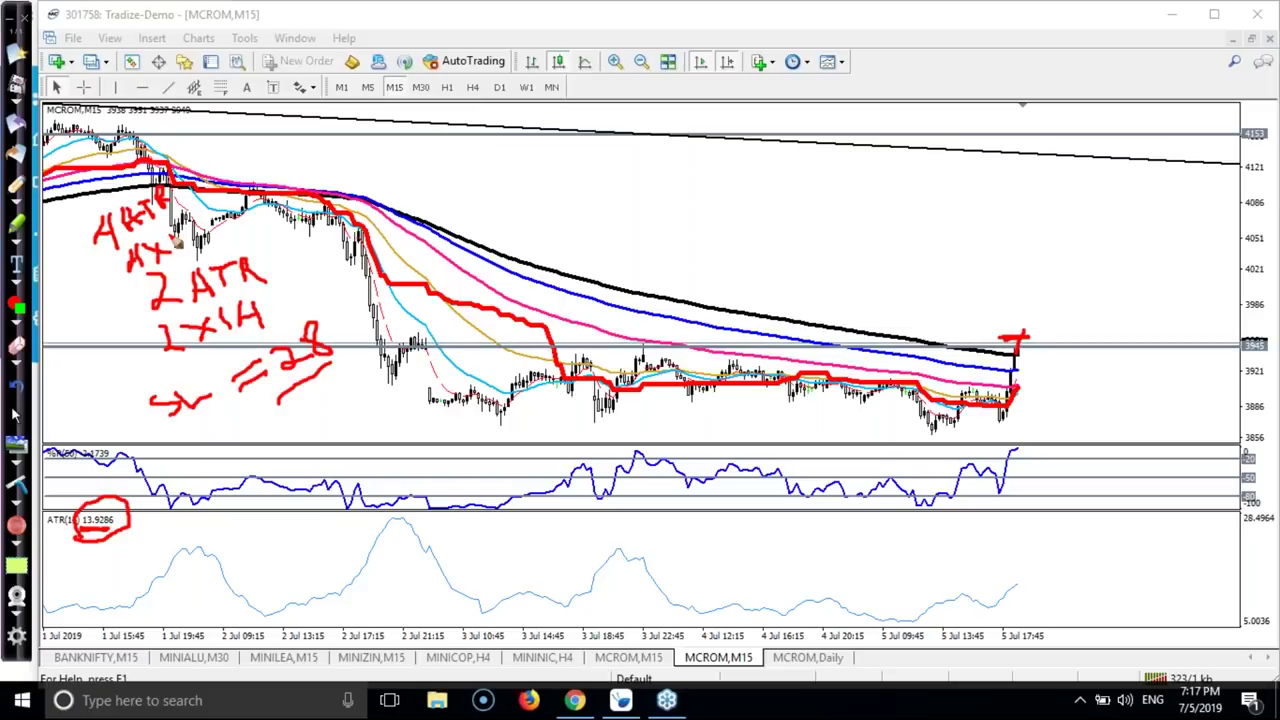
mouse_move(190, 226)
mouse_down()
mouse_move(186, 250)
mouse_move(206, 250)
mouse_move(266, 210)
mouse_up()
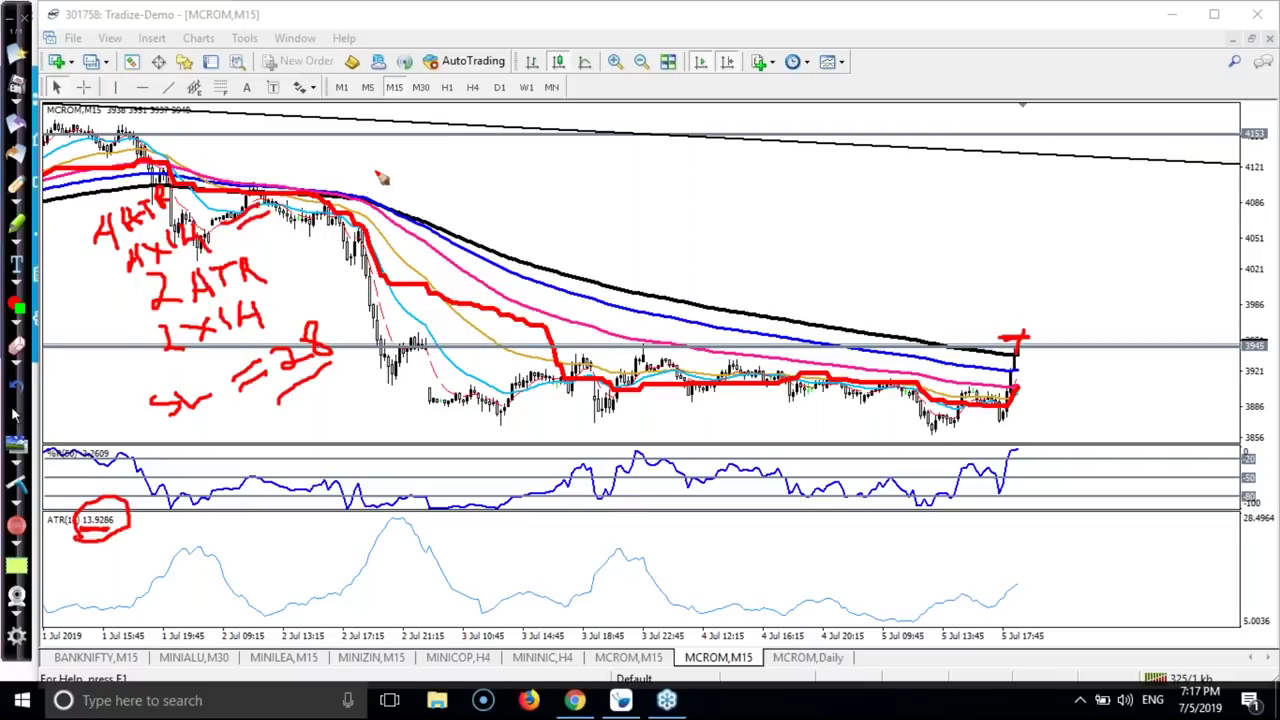
mouse_move(388, 154)
mouse_down()
mouse_move(384, 180)
mouse_move(360, 185)
mouse_up()
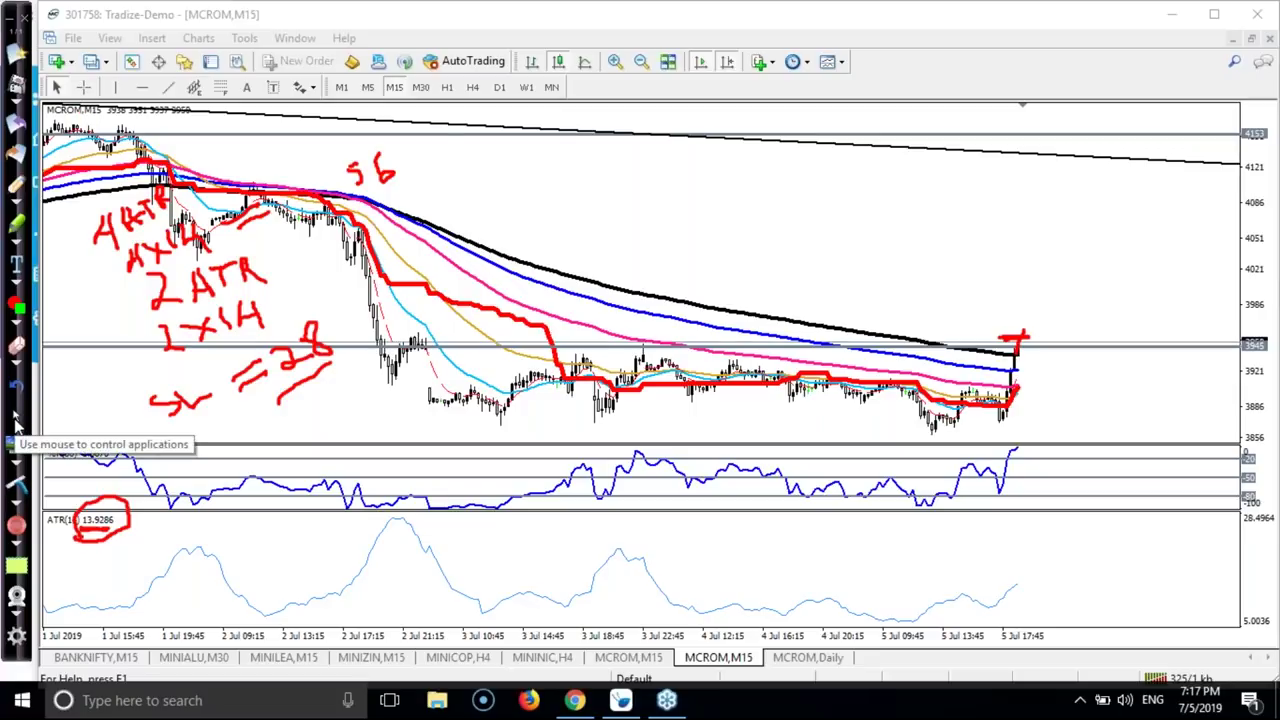
Measure a price distance from the breakout mark at the latest candle with the crosshair.
click(16, 428)
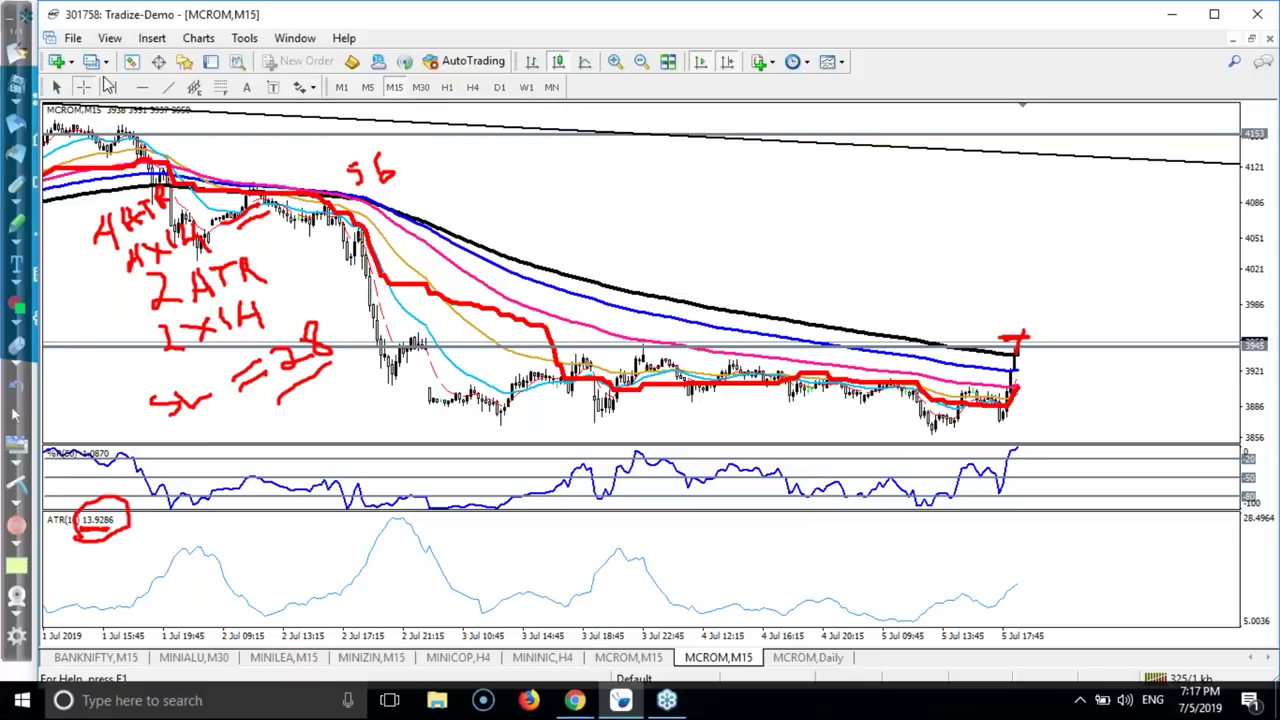
middle_click(1027, 342)
mouse_move(1027, 342)
mouse_down()
mouse_move(1044, 280)
mouse_move(1032, 367)
mouse_up()
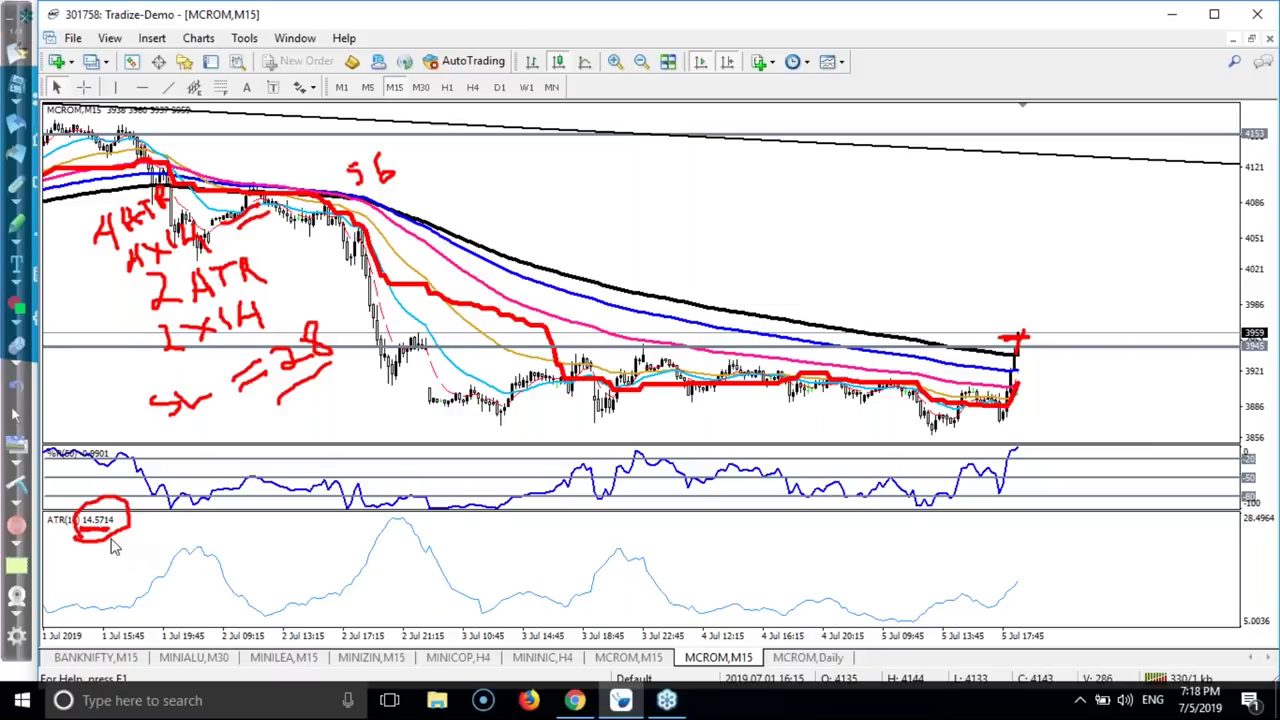
click(985, 707)
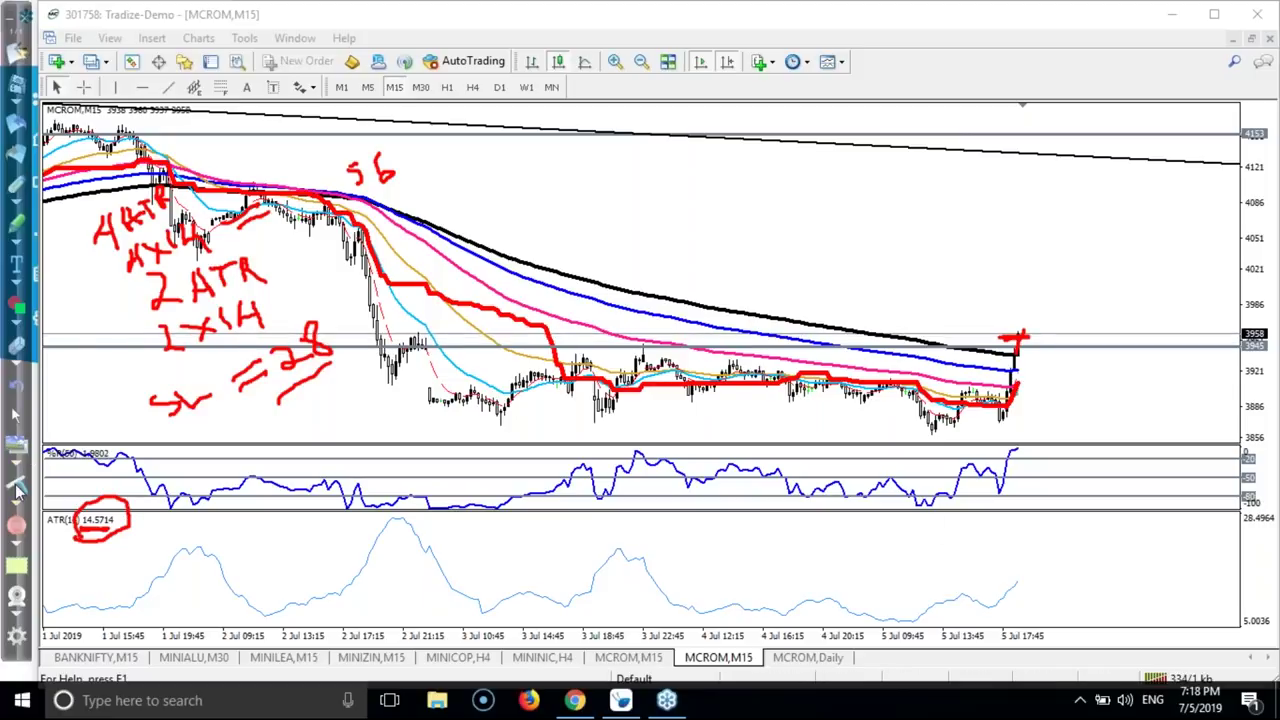
Clear the pen marks and sketch a small pullback above 3945, the red line rising to meet it, and a rally to about 4051.
click(17, 450)
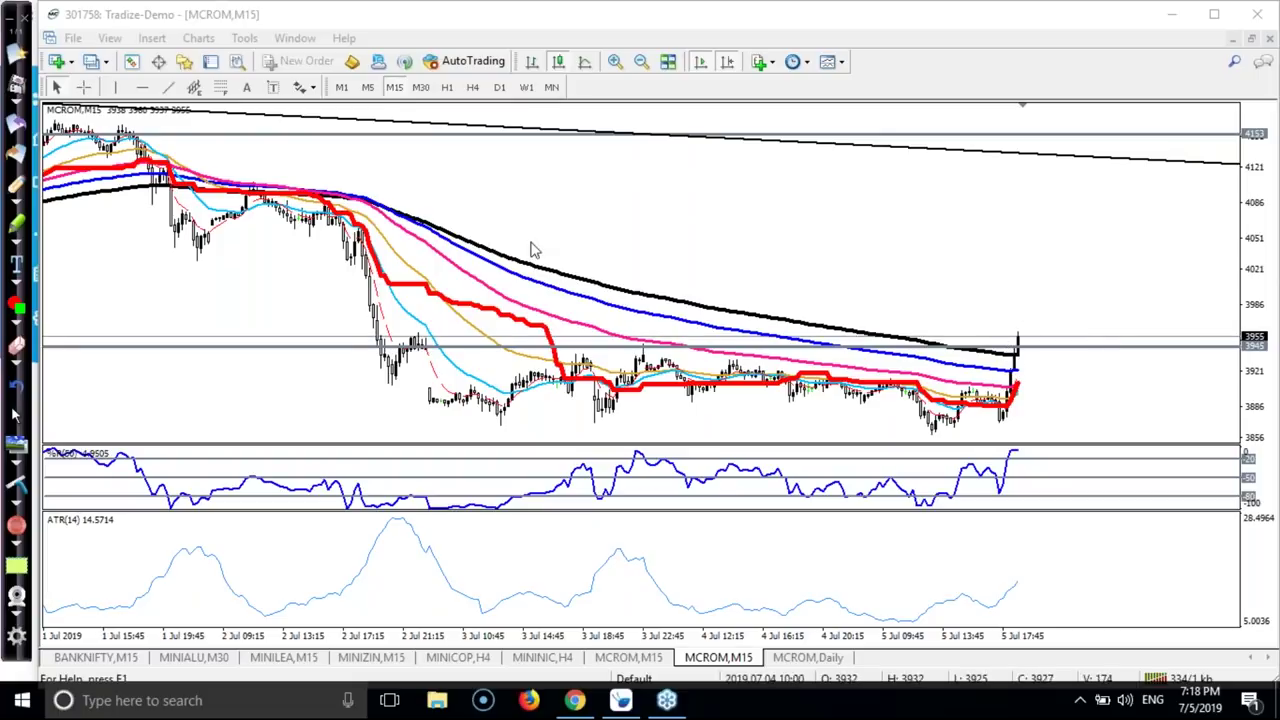
click(18, 188)
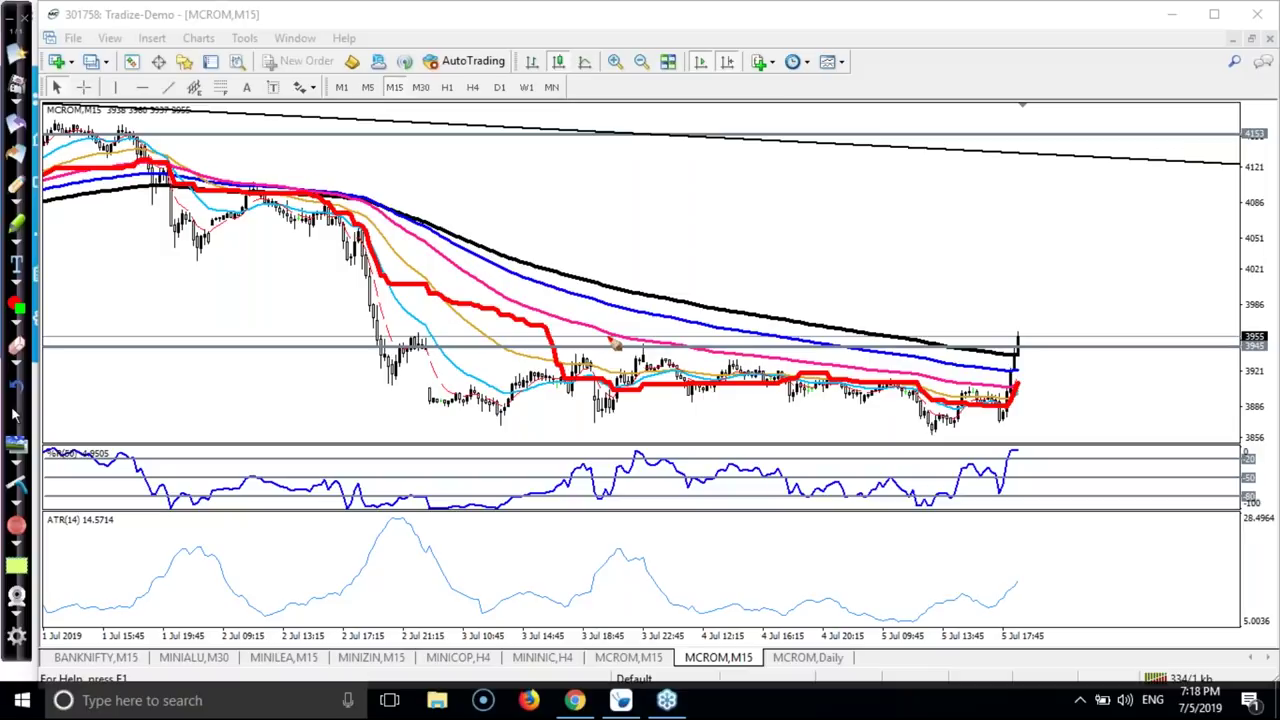
mouse_move(1020, 356)
mouse_down()
mouse_move(1023, 318)
mouse_move(1052, 347)
mouse_up()
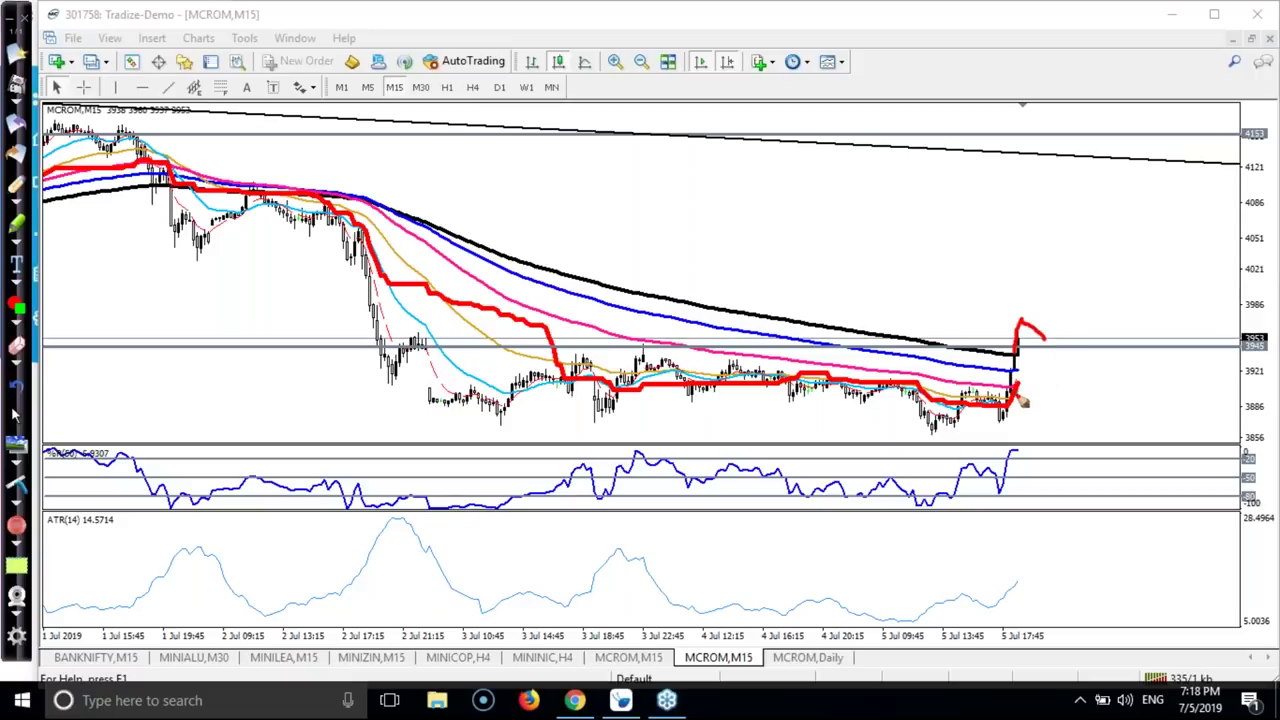
drag(1028, 393, 1067, 340)
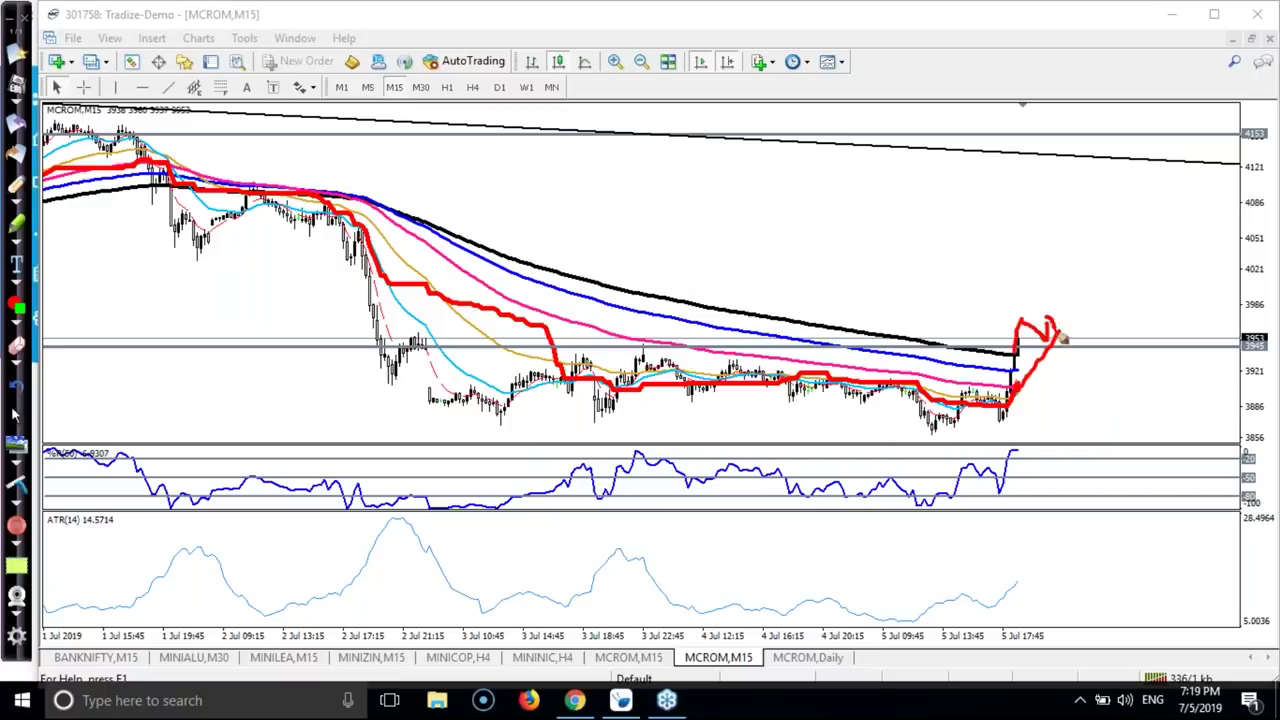
mouse_move(1056, 344)
mouse_down()
mouse_move(1048, 336)
mouse_move(1076, 339)
mouse_up()
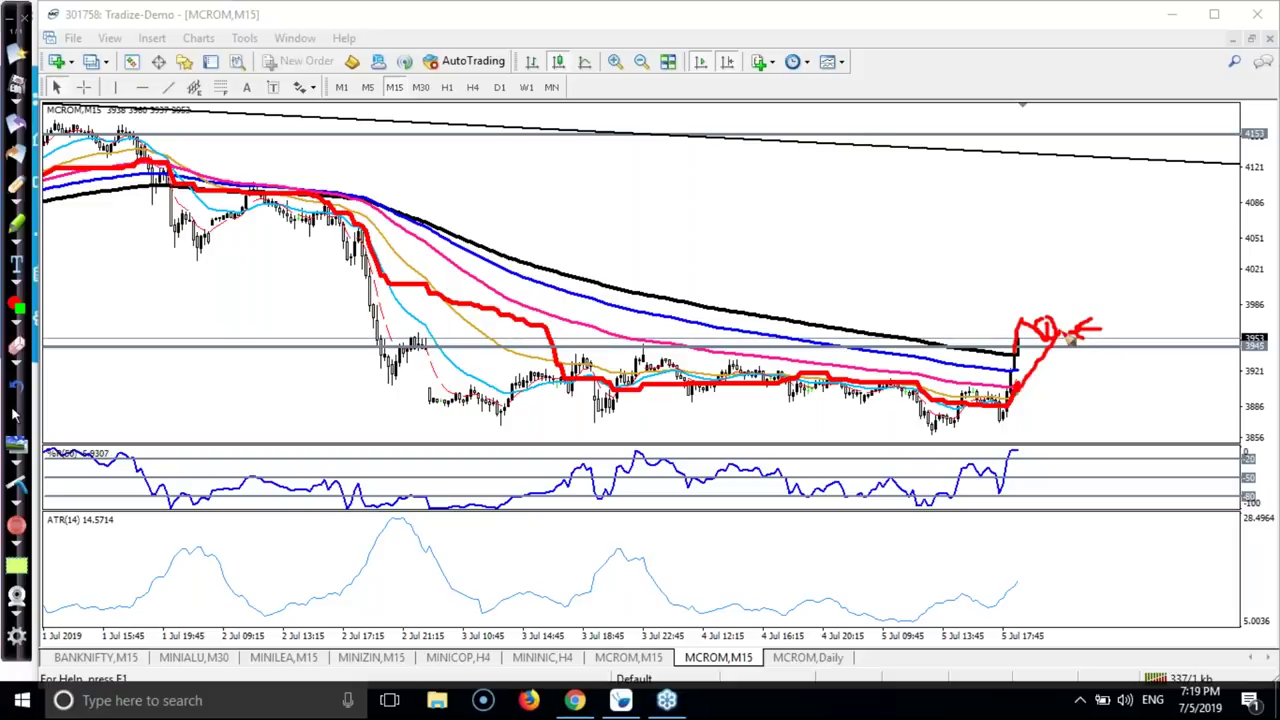
drag(1070, 335, 1090, 238)
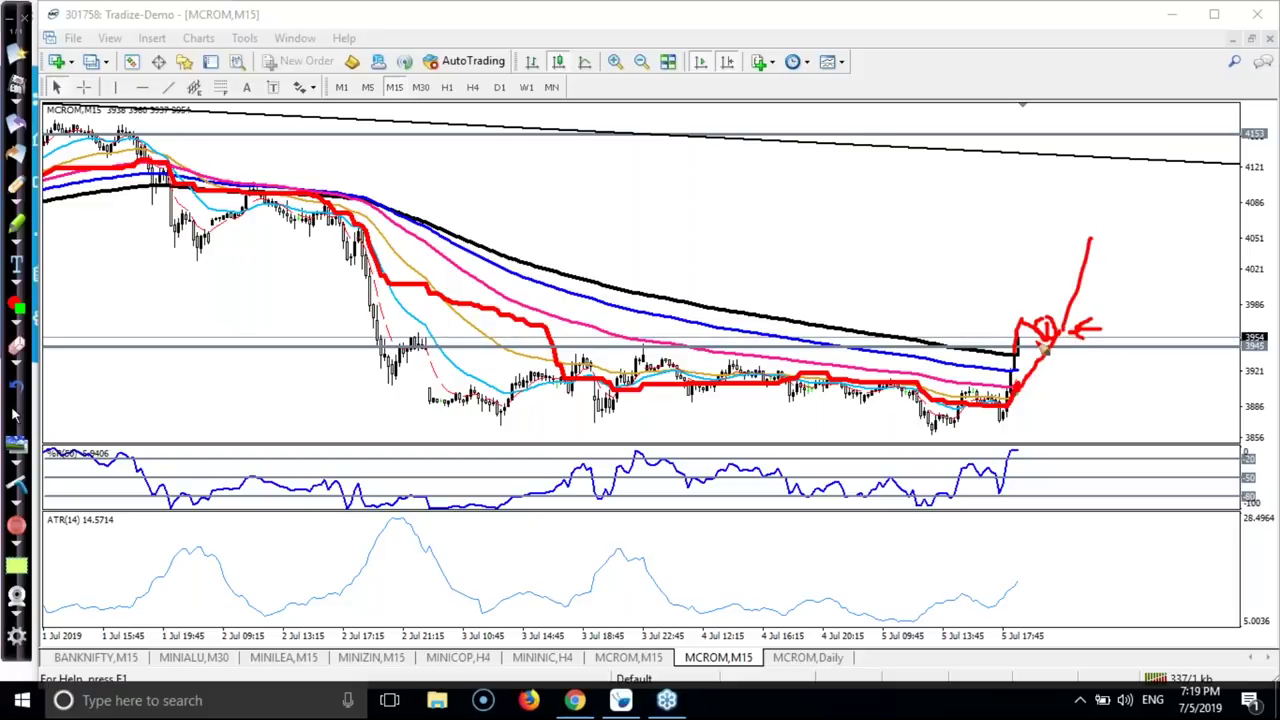
Handwrite 3 ATR above and 2A below the sketched path, and mark the latest ATR point and the ATR reading.
mouse_move(975, 201)
mouse_down()
mouse_move(979, 226)
mouse_move(1010, 223)
mouse_move(1039, 184)
mouse_move(1058, 200)
mouse_up()
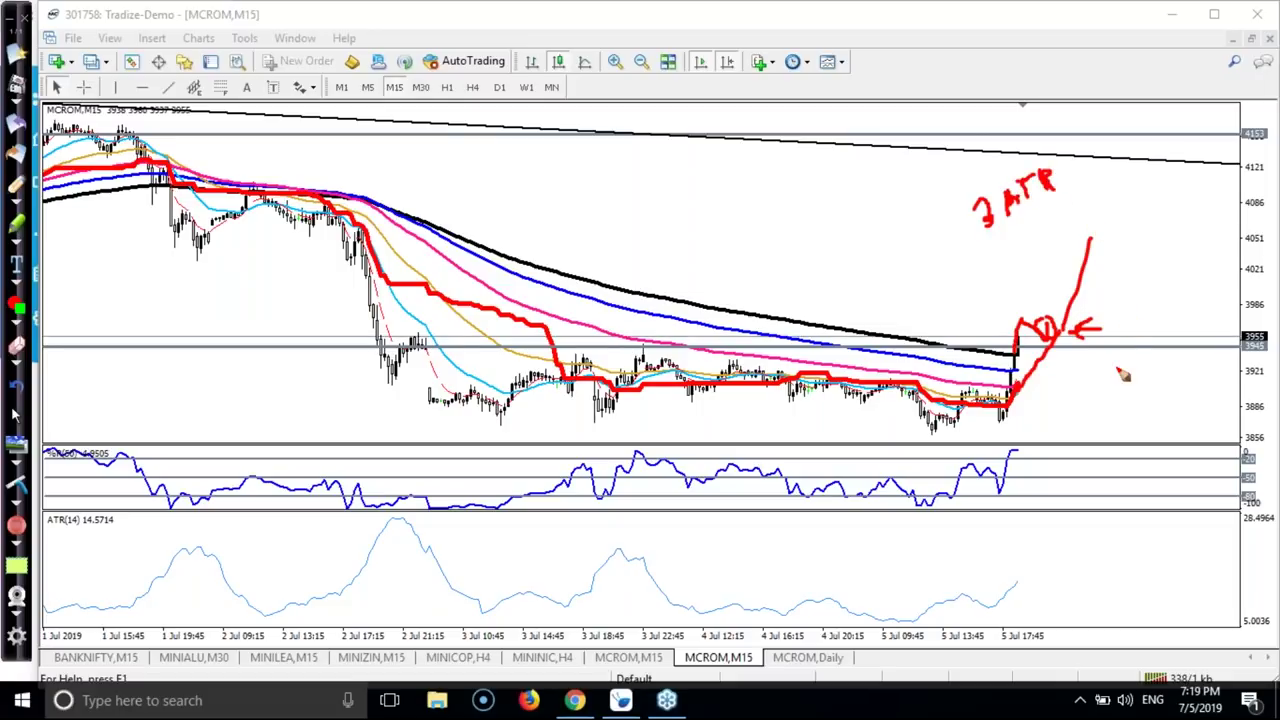
mouse_move(1068, 378)
mouse_down()
mouse_move(1108, 396)
mouse_move(1117, 381)
mouse_up()
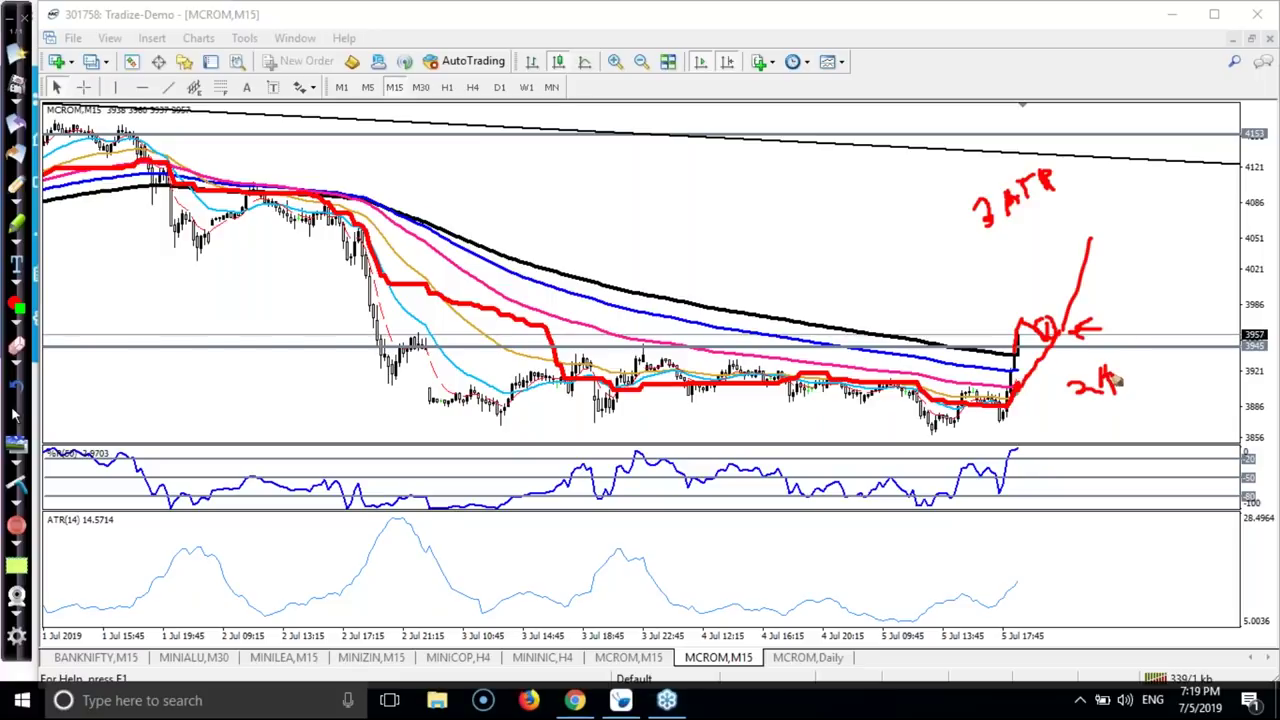
mouse_move(1018, 590)
mouse_down()
mouse_move(1023, 565)
mouse_move(1034, 569)
mouse_move(1020, 570)
mouse_up()
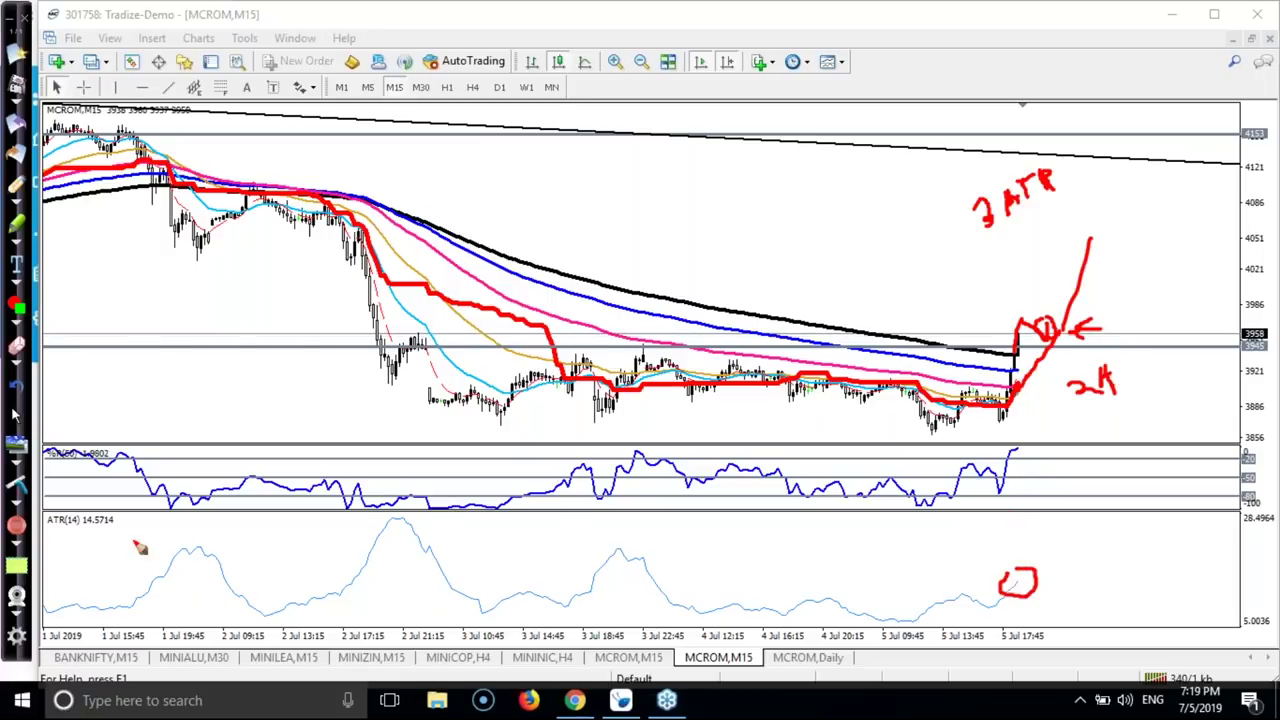
mouse_move(80, 506)
mouse_down()
mouse_move(88, 530)
mouse_move(122, 529)
mouse_move(76, 502)
mouse_move(66, 538)
mouse_move(82, 540)
mouse_up()
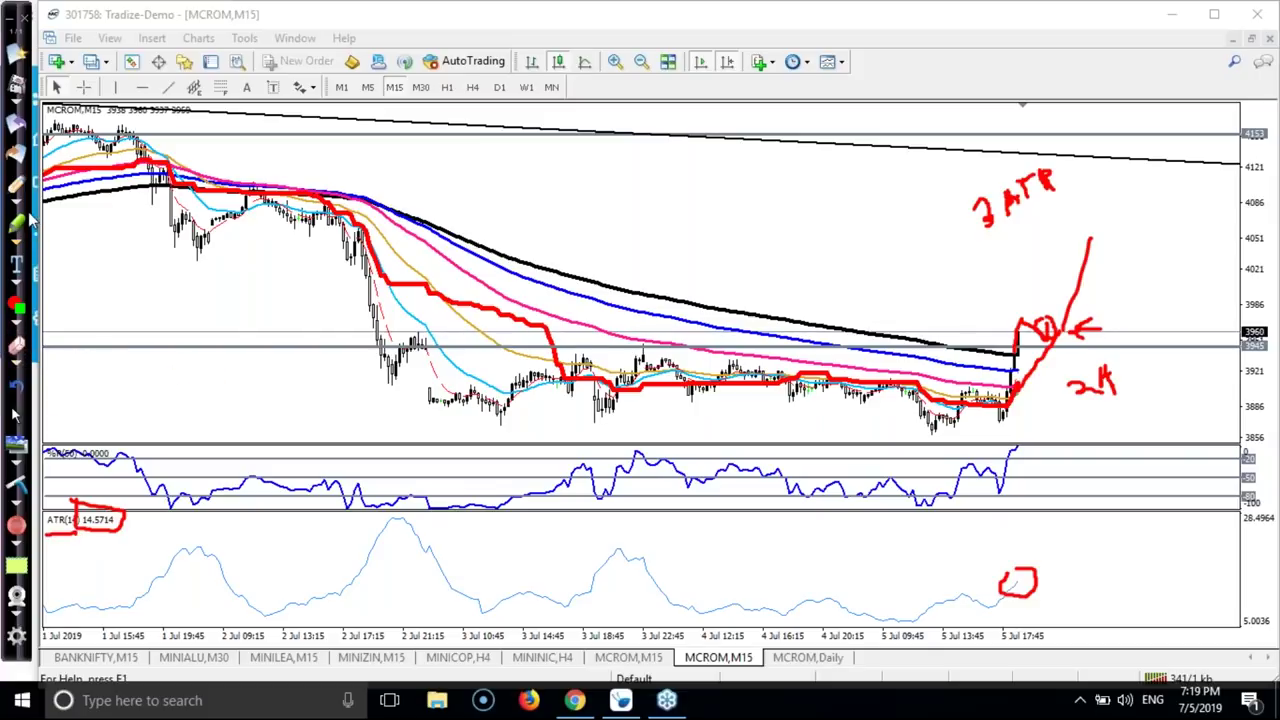
Clear the pen marks and switch the MCROM chart to the H1 timeframe, enlarged around the latest candles.
click(18, 412)
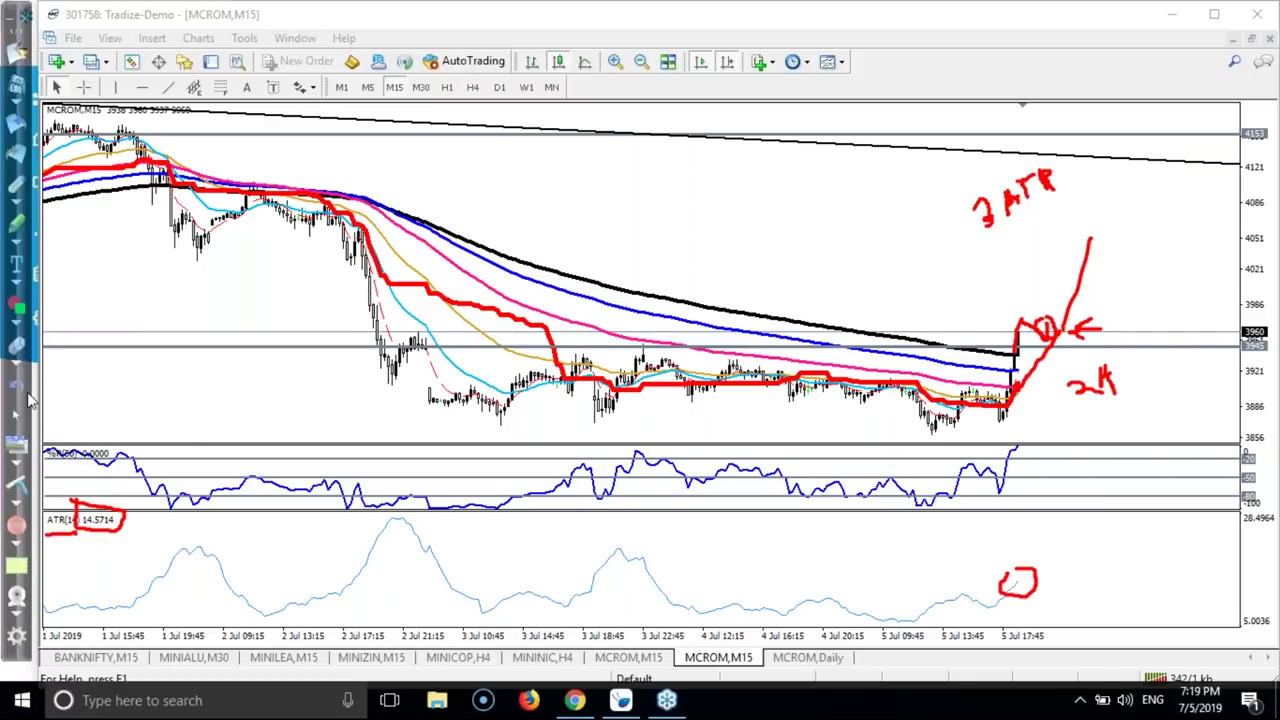
click(19, 487)
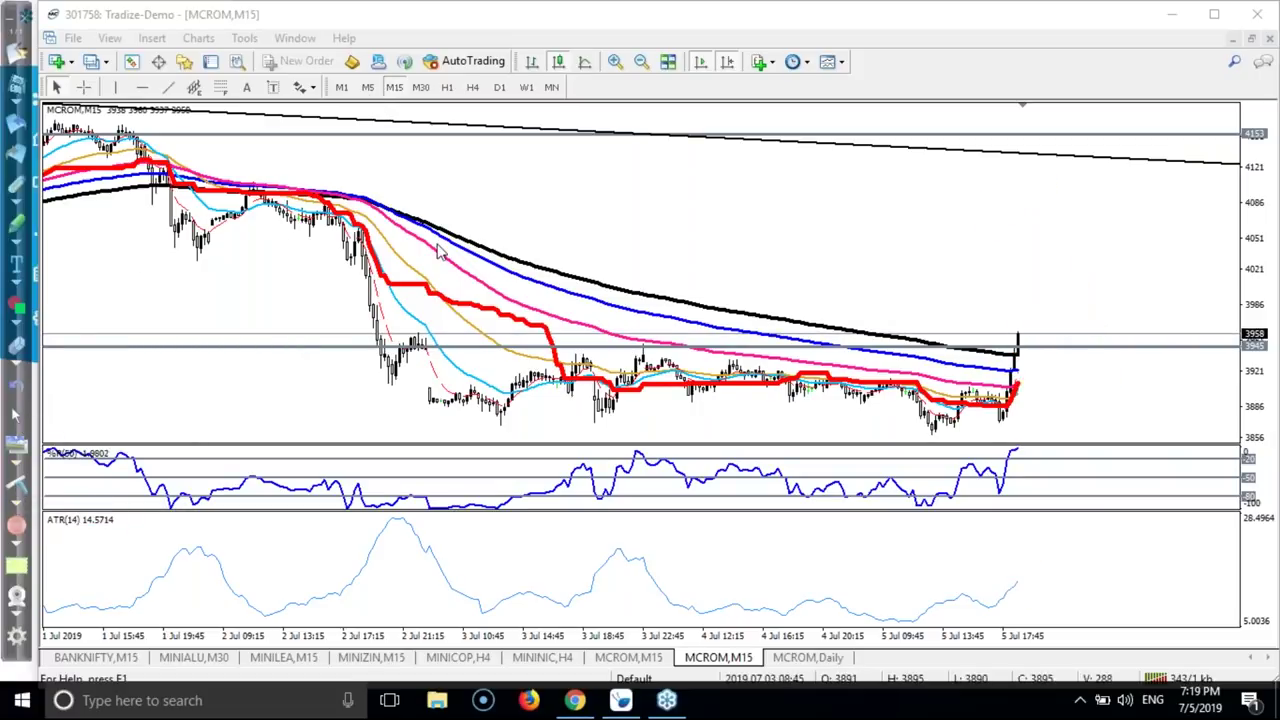
click(449, 89)
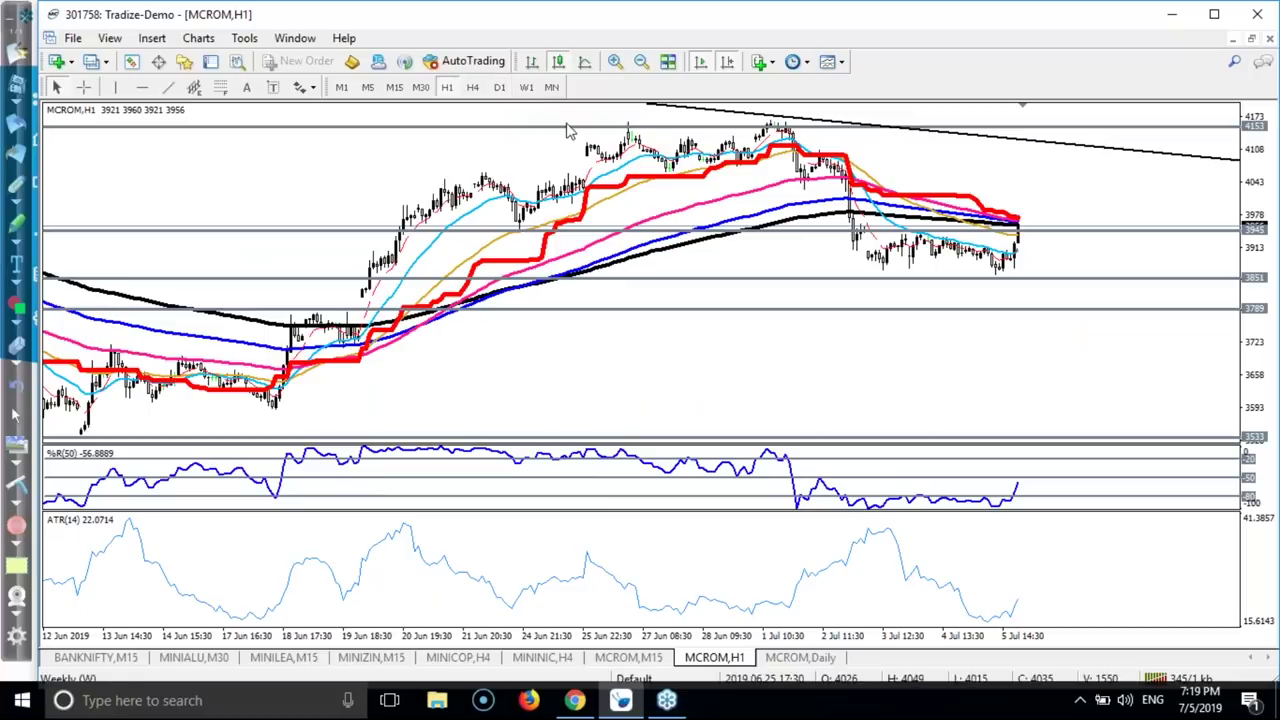
click(615, 62)
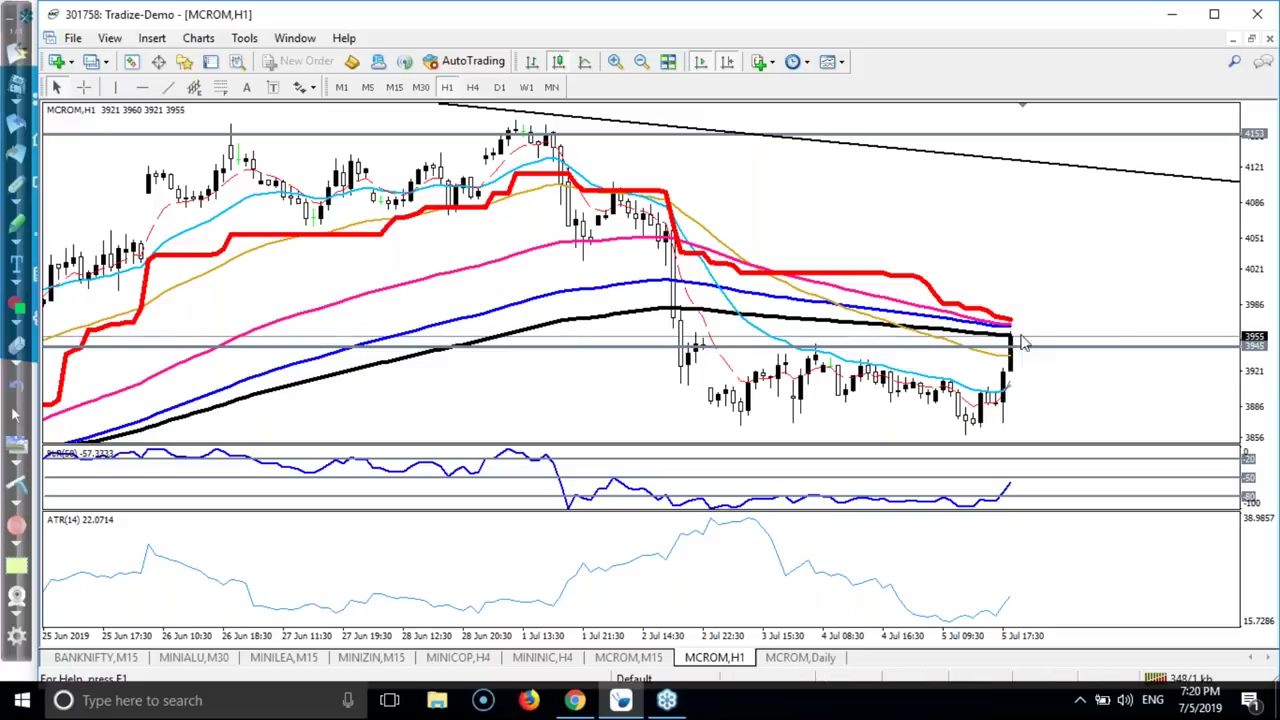
mouse_move(1010, 342)
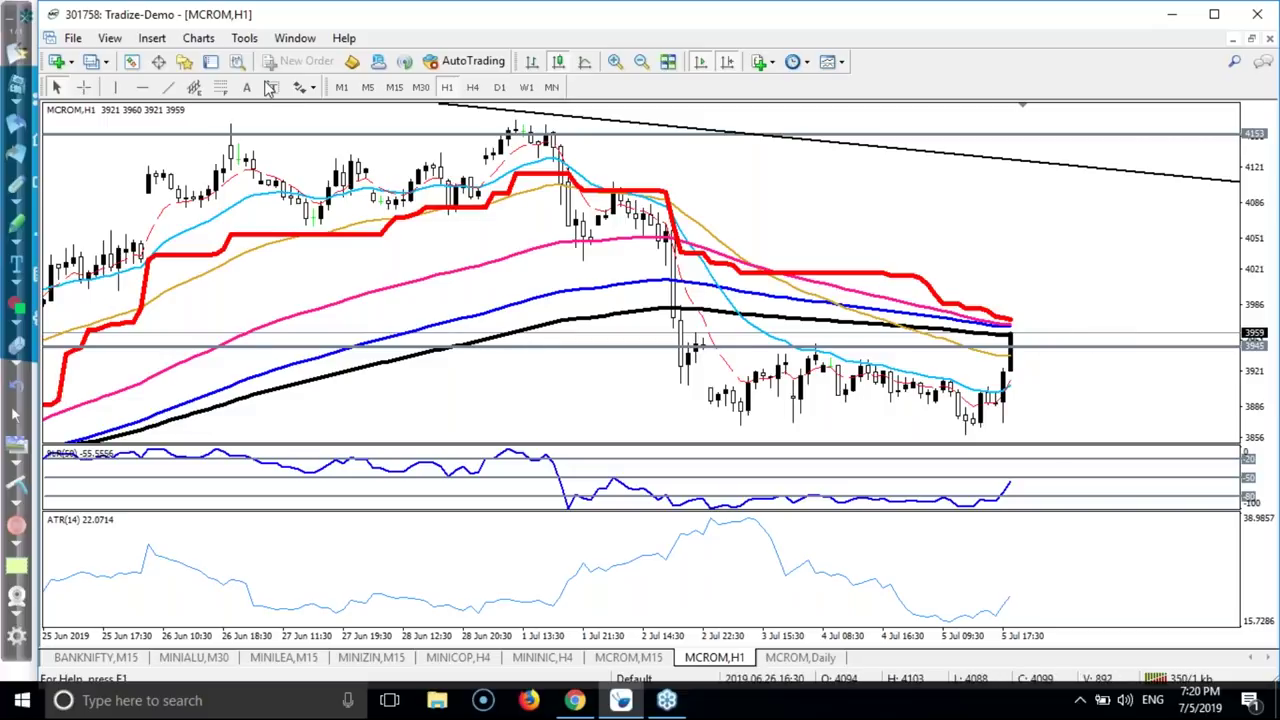
Switch the MCROM chart to the Daily timeframe and circle the last two candles, 4 and 5 July, with the pen.
click(499, 87)
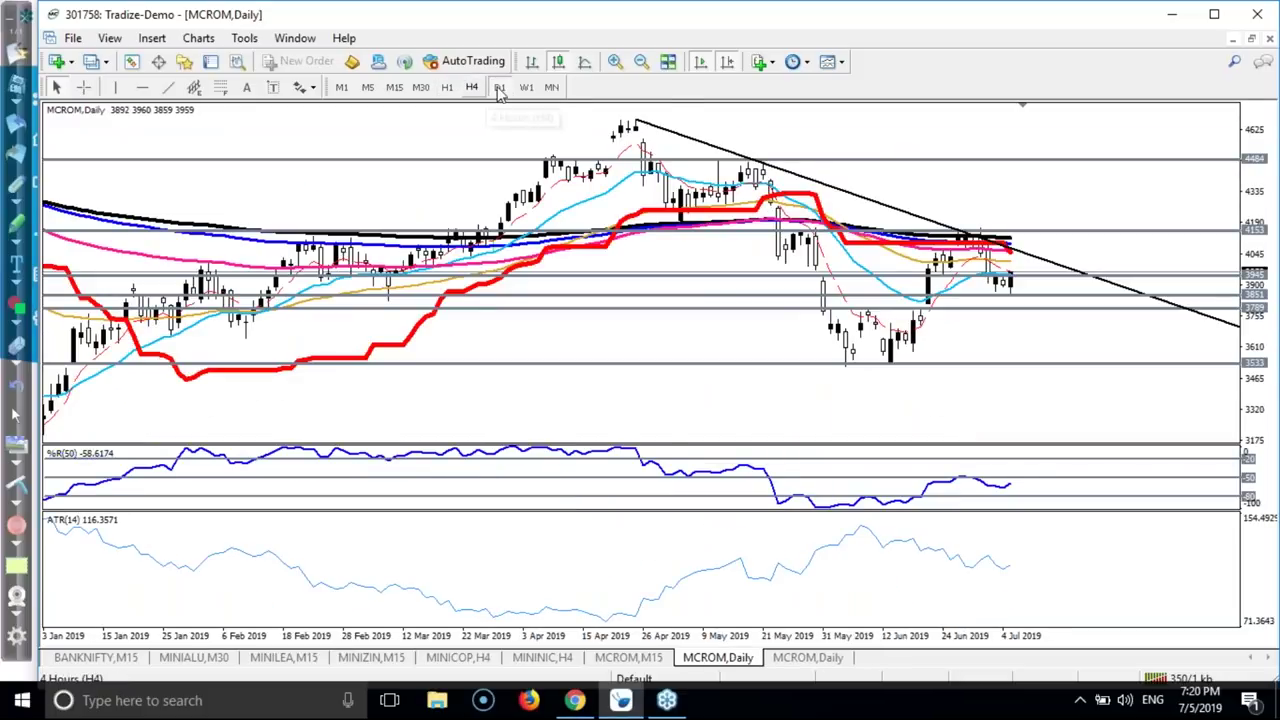
click(615, 62)
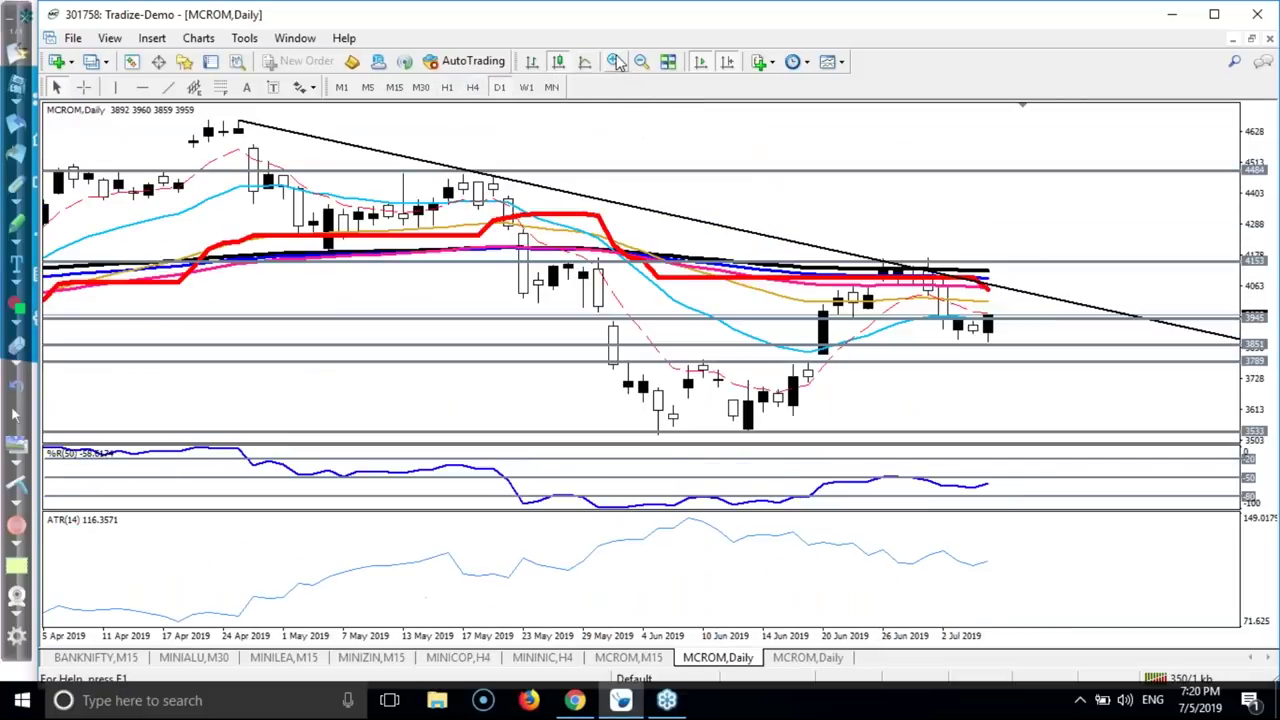
click(615, 62)
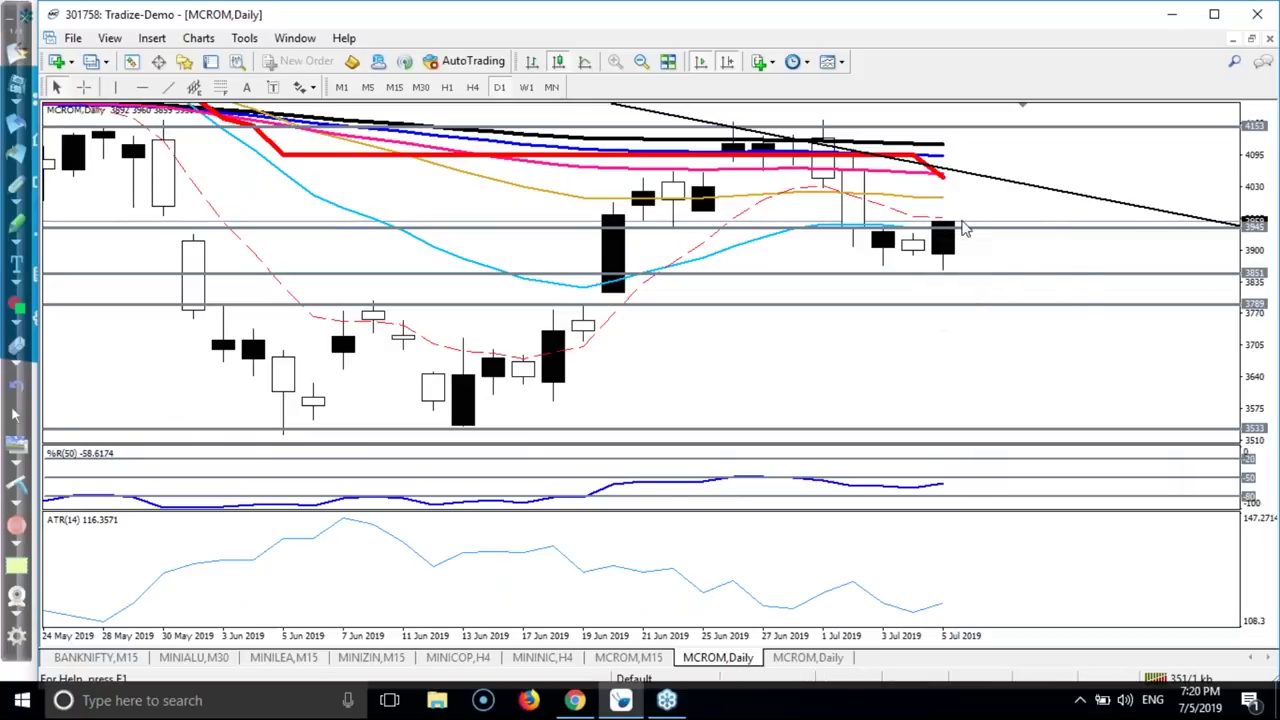
mouse_move(955, 226)
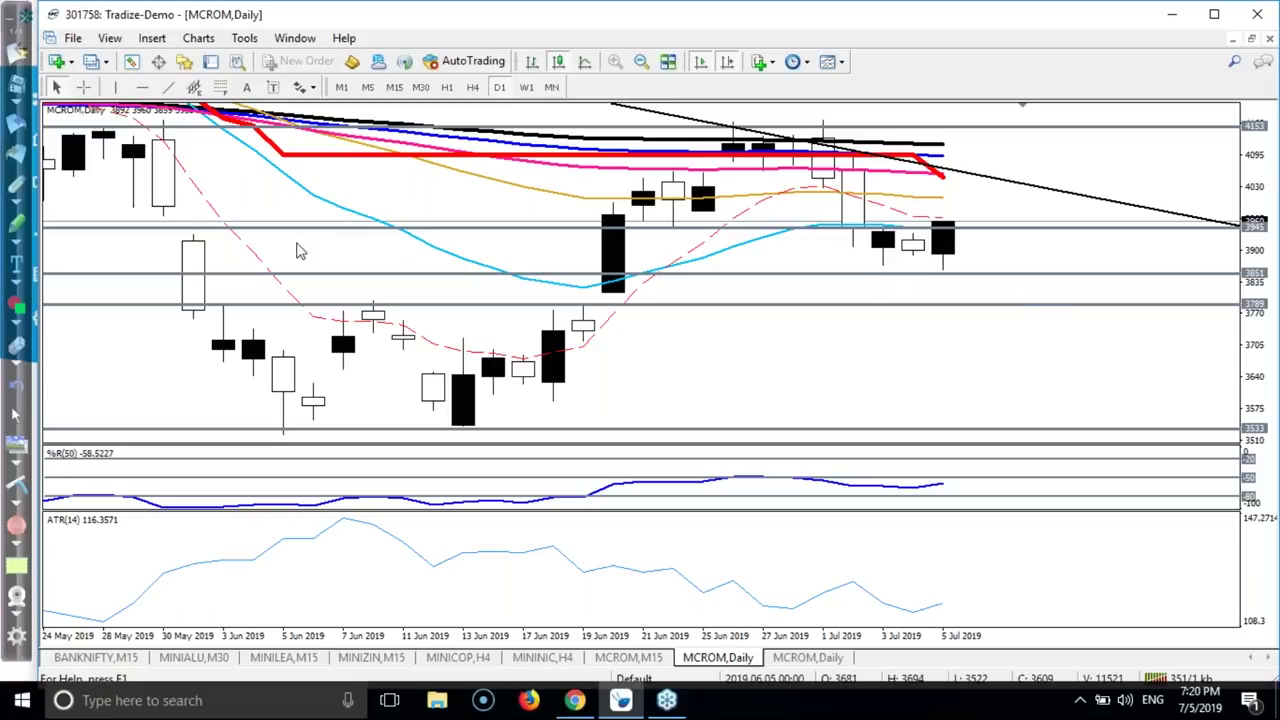
click(16, 193)
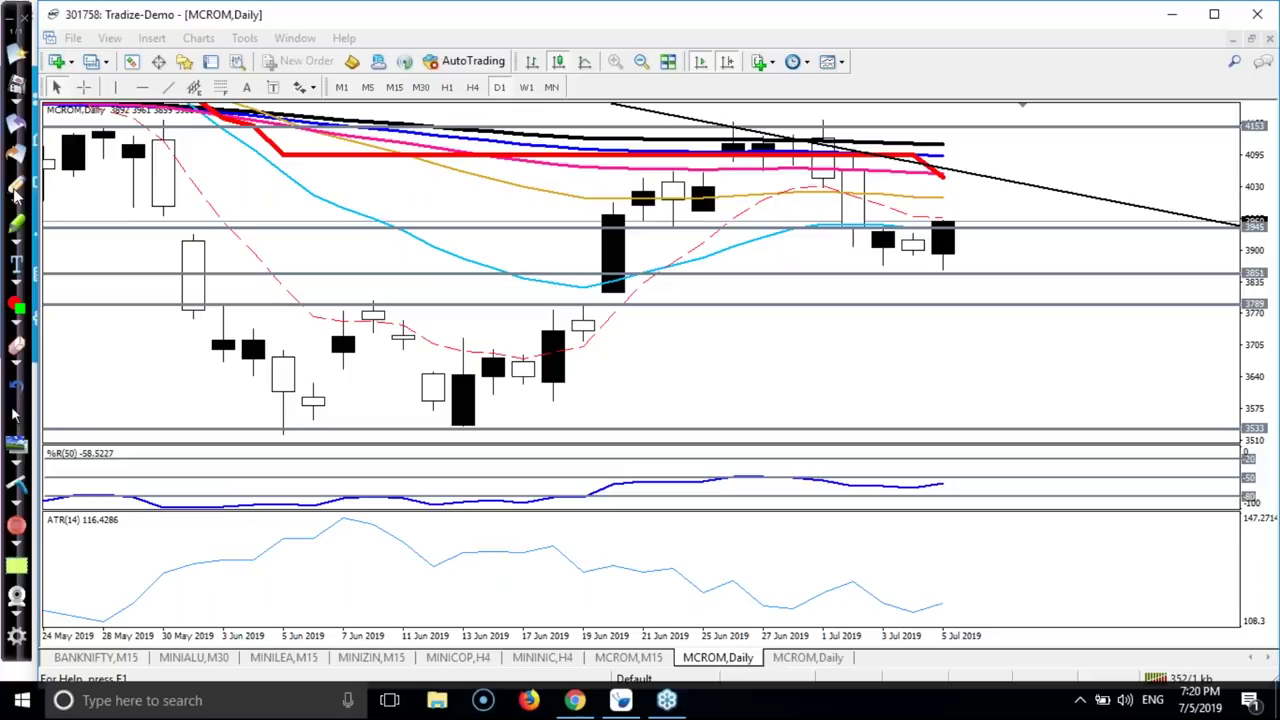
mouse_move(906, 233)
mouse_down()
mouse_move(901, 258)
mouse_move(924, 265)
mouse_up()
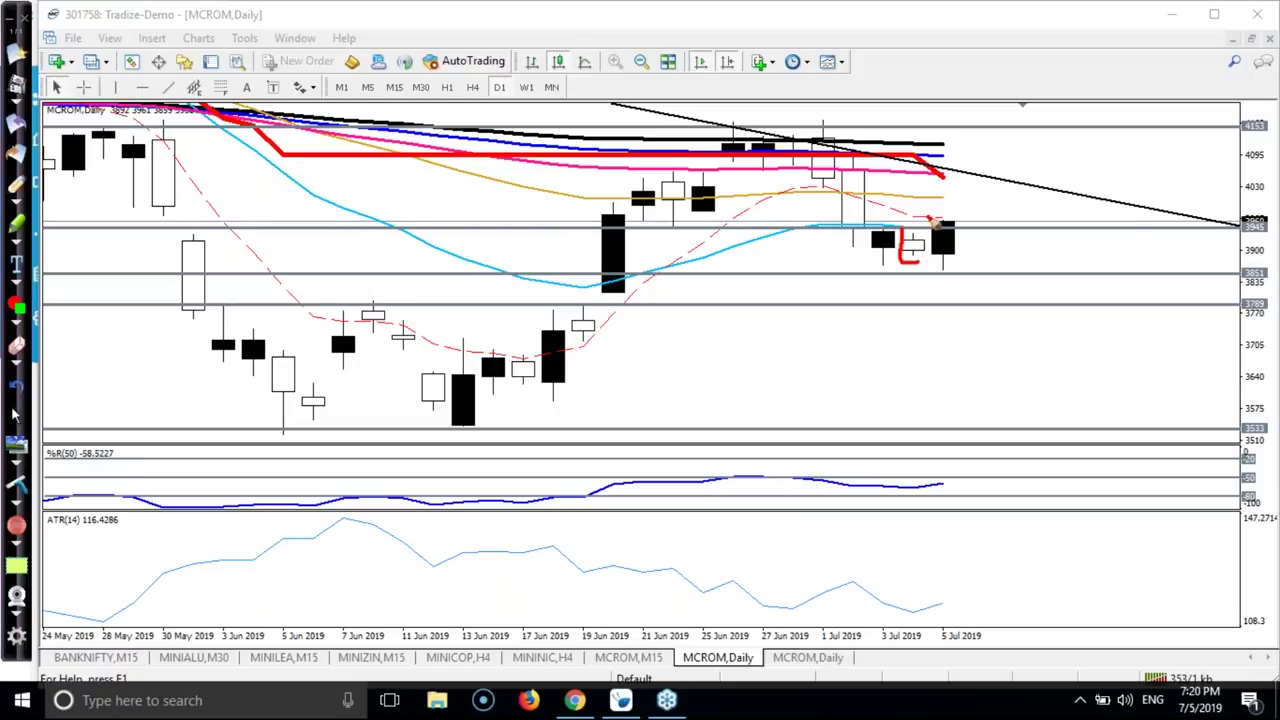
mouse_move(932, 219)
mouse_down()
mouse_move(957, 214)
mouse_move(922, 208)
mouse_move(960, 215)
mouse_move(940, 284)
mouse_move(905, 280)
mouse_move(897, 240)
mouse_move(944, 211)
mouse_up()
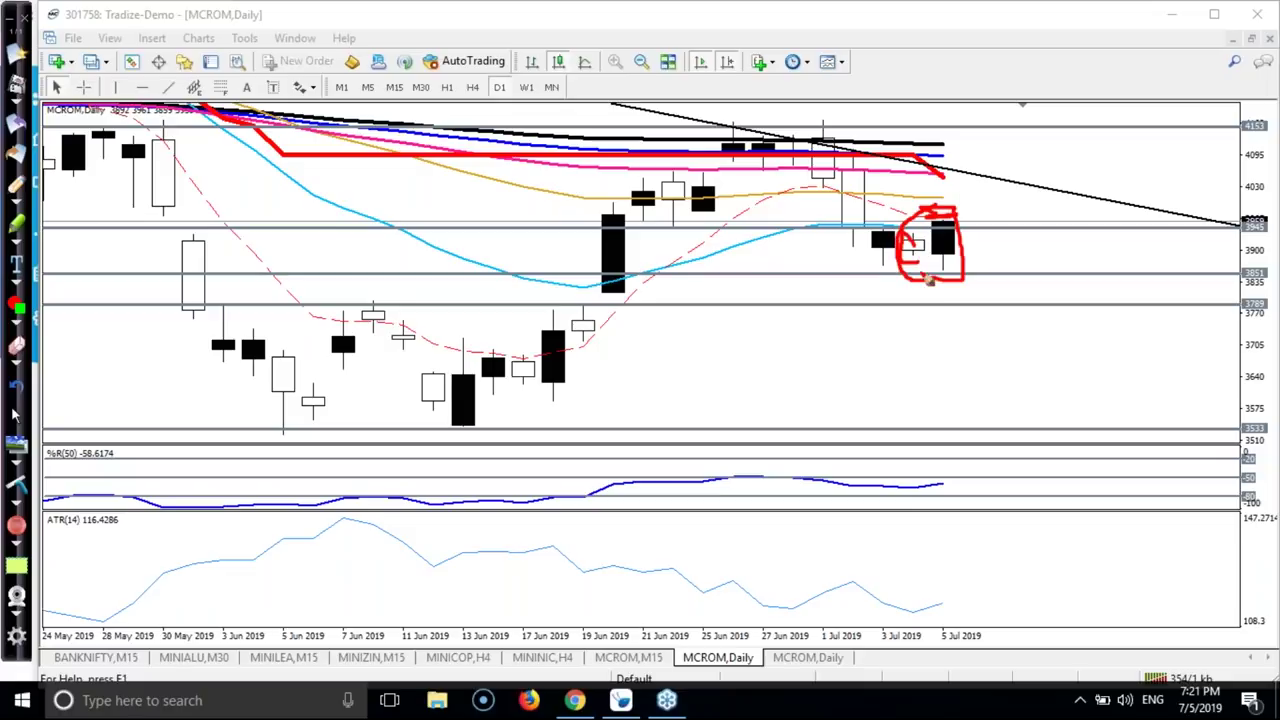
Sketch a circled small-and-large candle pair with a rising arrow below the latest candles, and a rally line from the latest candle to 4153.
mouse_move(929, 362)
mouse_down()
mouse_move(930, 343)
mouse_move(942, 350)
mouse_move(931, 362)
mouse_up()
mouse_move(950, 326)
mouse_down()
mouse_move(990, 368)
mouse_move(970, 390)
mouse_move(935, 317)
mouse_move(1028, 205)
mouse_move(1033, 228)
mouse_up()
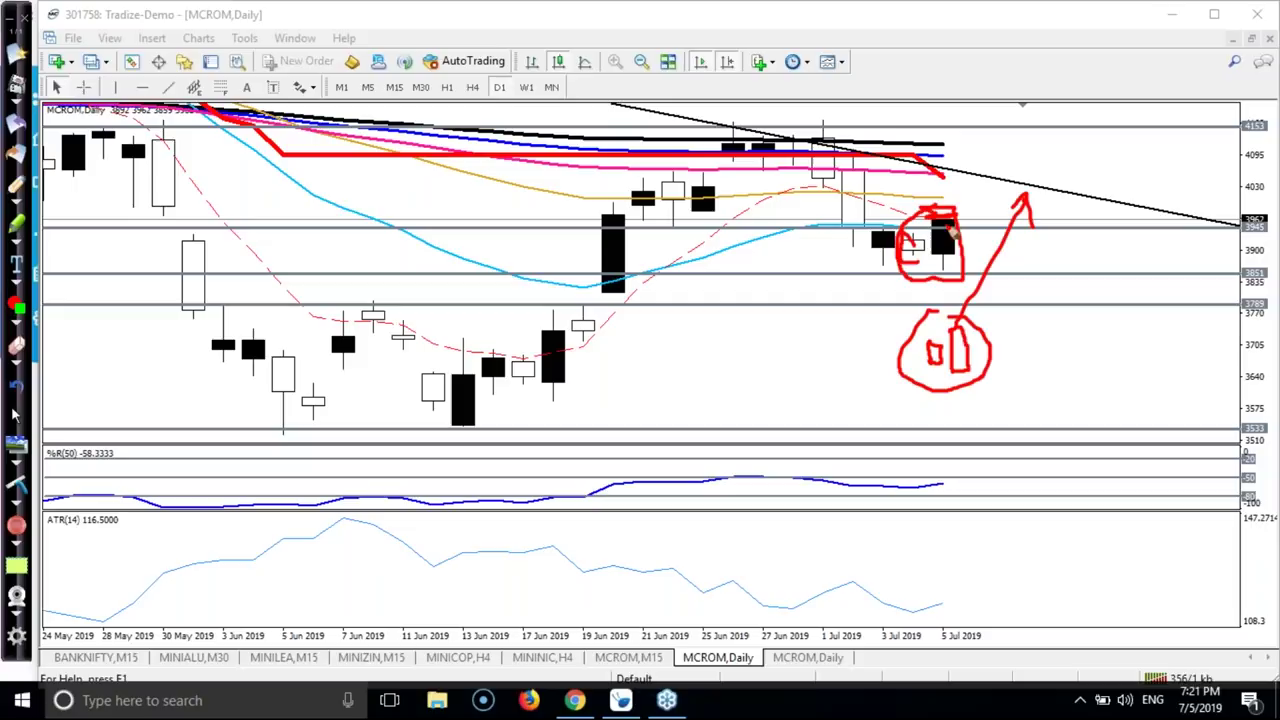
mouse_move(945, 207)
mouse_down()
mouse_move(988, 134)
mouse_move(1018, 126)
mouse_move(990, 132)
mouse_up()
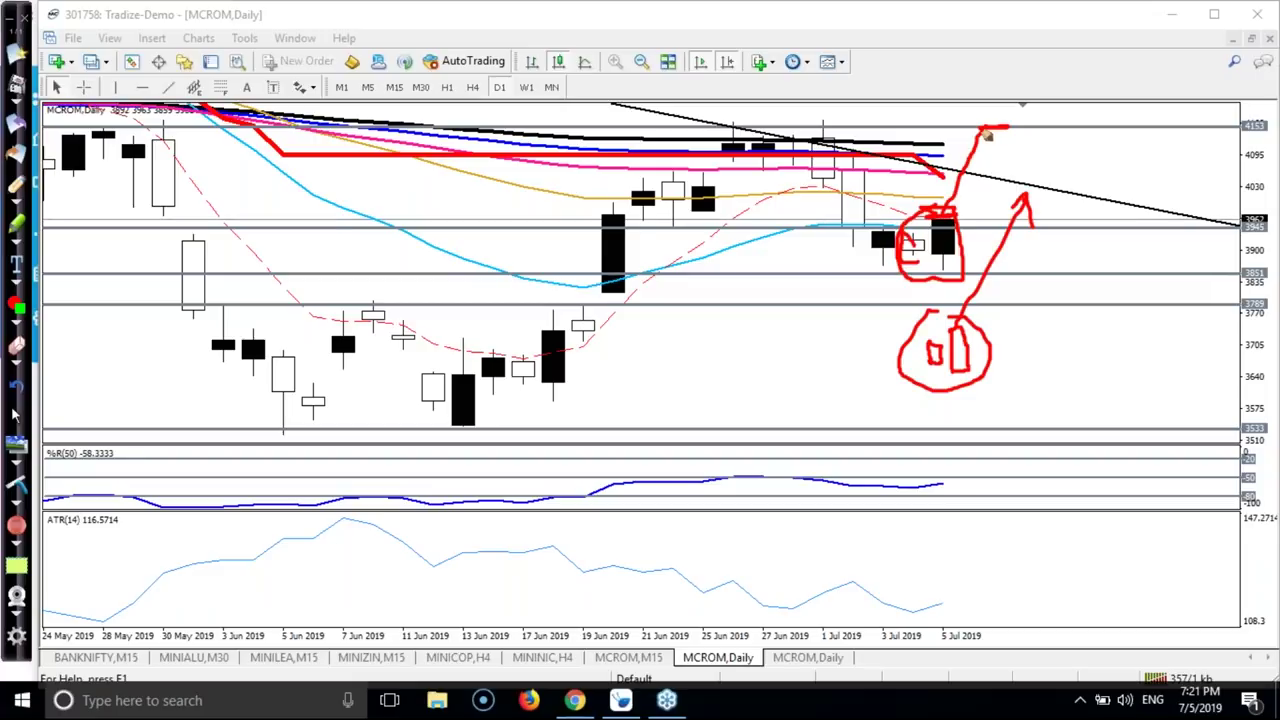
Circle the candle pairs of 12–13 June, 17–18 June and 29–30 May, and draw a rising arrow from 19 June up to about 4153.
mouse_move(437, 350)
mouse_down()
mouse_move(474, 405)
mouse_move(428, 436)
mouse_move(448, 326)
mouse_move(566, 326)
mouse_up()
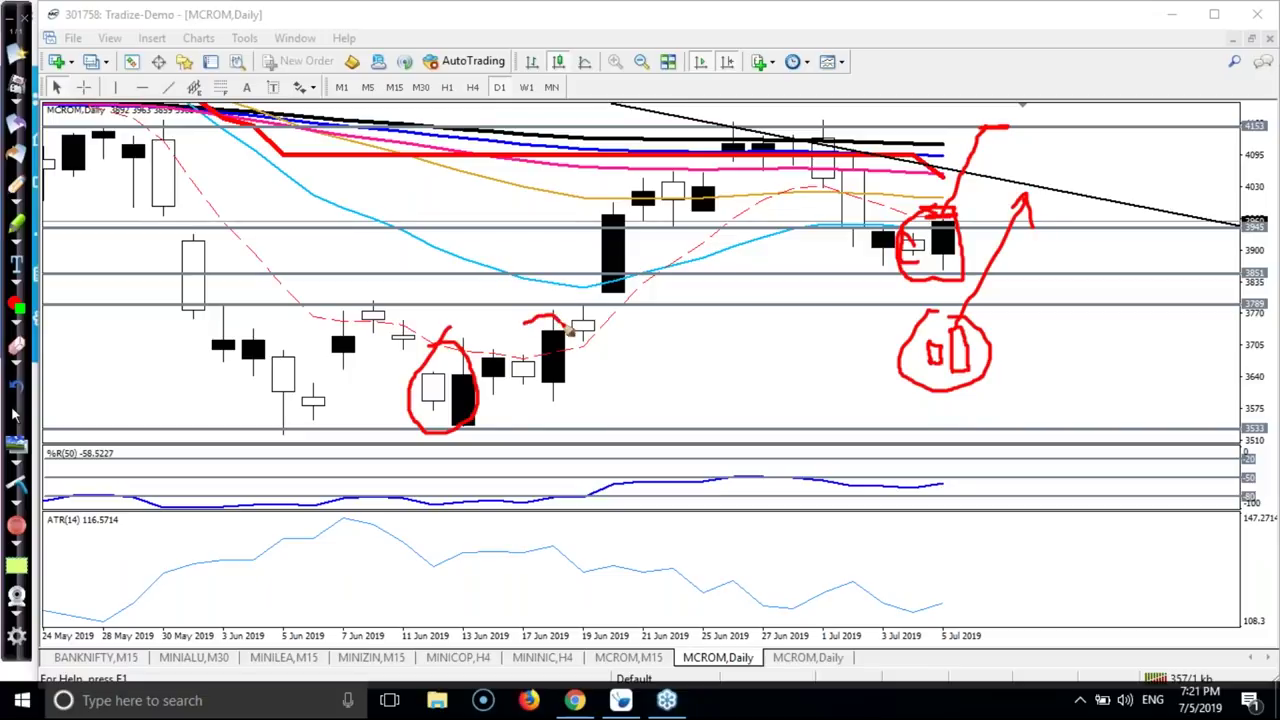
mouse_move(570, 329)
mouse_down()
mouse_move(578, 345)
mouse_move(545, 410)
mouse_move(522, 326)
mouse_up()
mouse_move(114, 150)
mouse_down()
mouse_move(162, 122)
mouse_move(130, 228)
mouse_move(132, 137)
mouse_move(130, 158)
mouse_move(161, 146)
mouse_move(167, 200)
mouse_up()
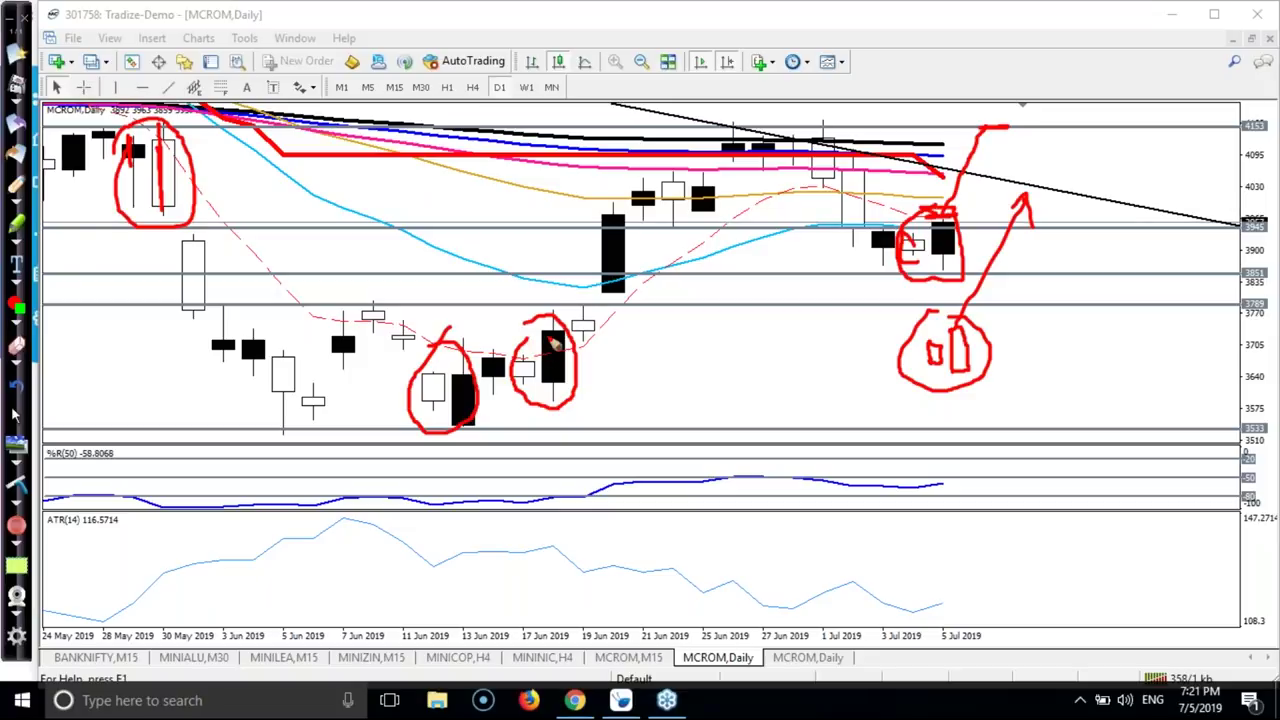
mouse_move(578, 322)
mouse_down()
mouse_move(752, 138)
mouse_move(760, 200)
mouse_up()
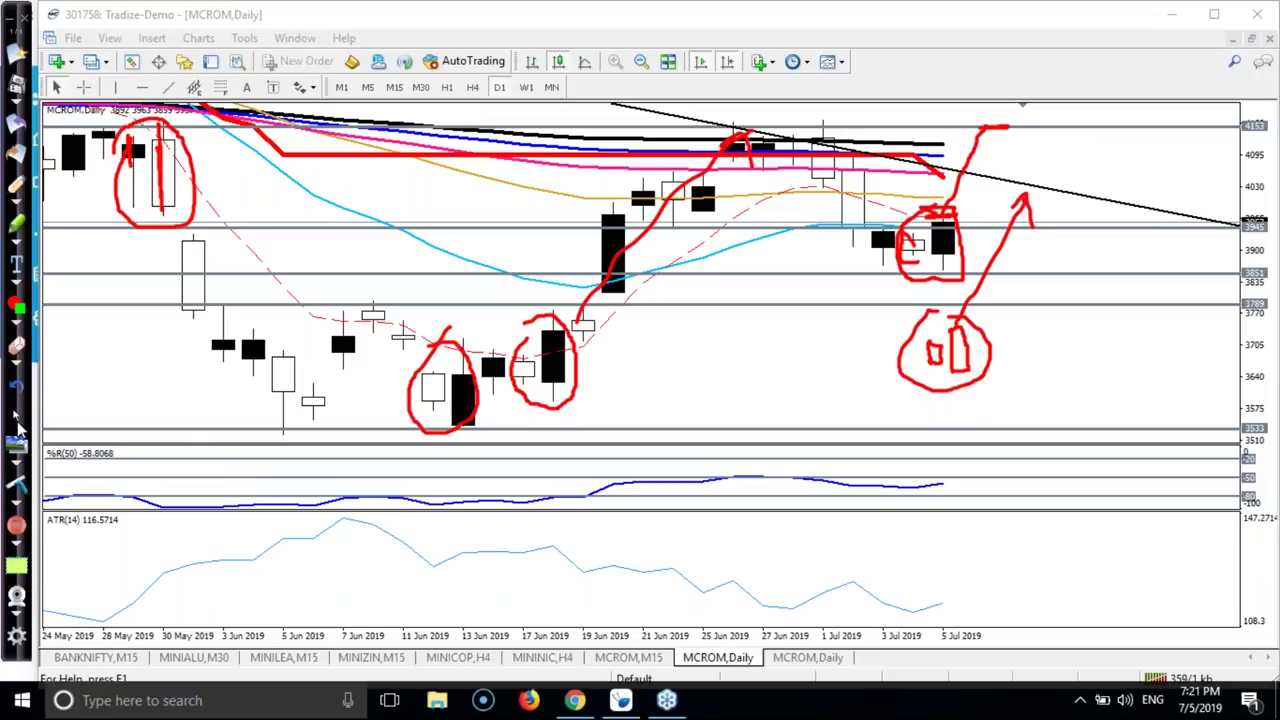
Clear the pen marks, draw short trigger lines at the 30 May, 13 June, 18 June and early July candles, and box the 28 June candle.
click(18, 490)
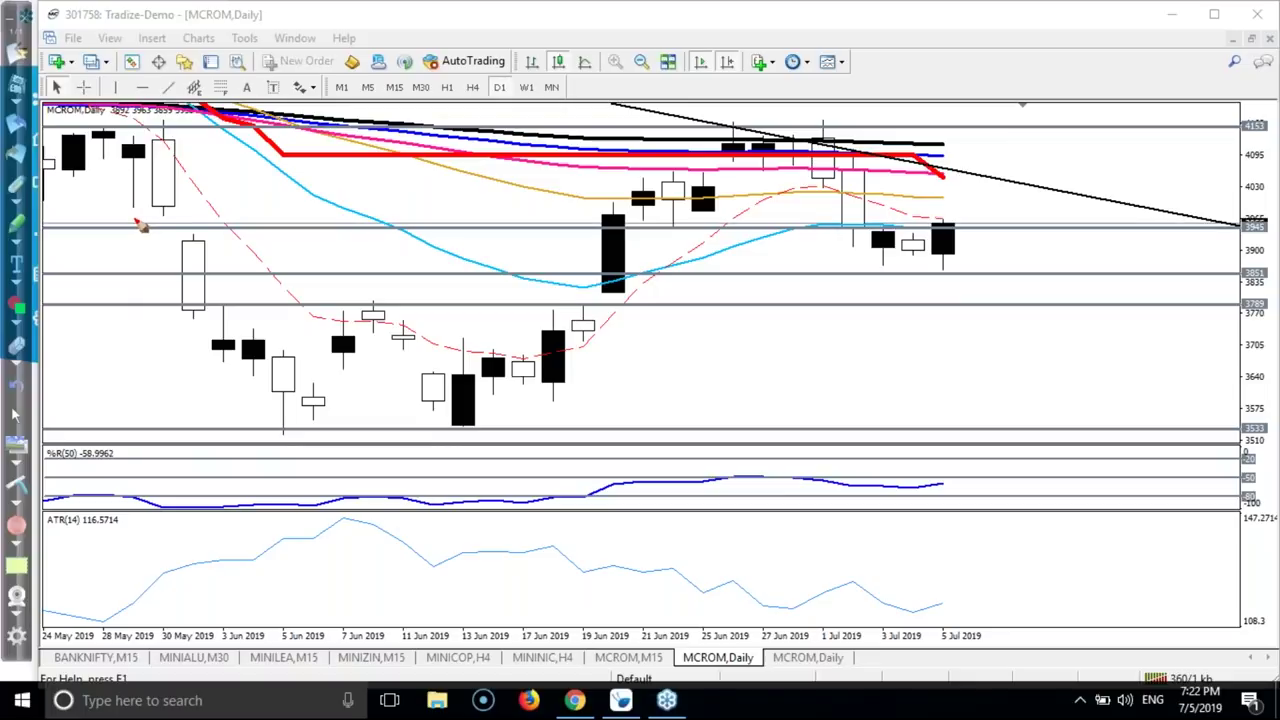
drag(130, 221, 190, 230)
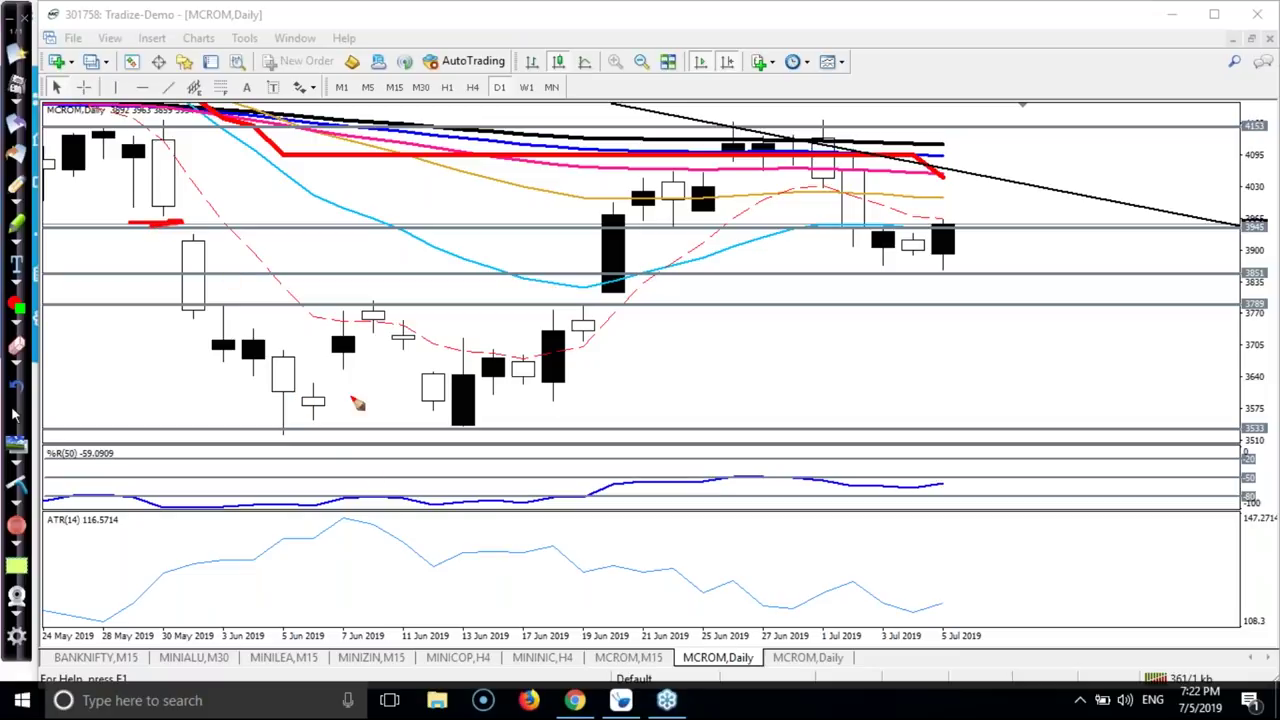
drag(448, 340, 586, 331)
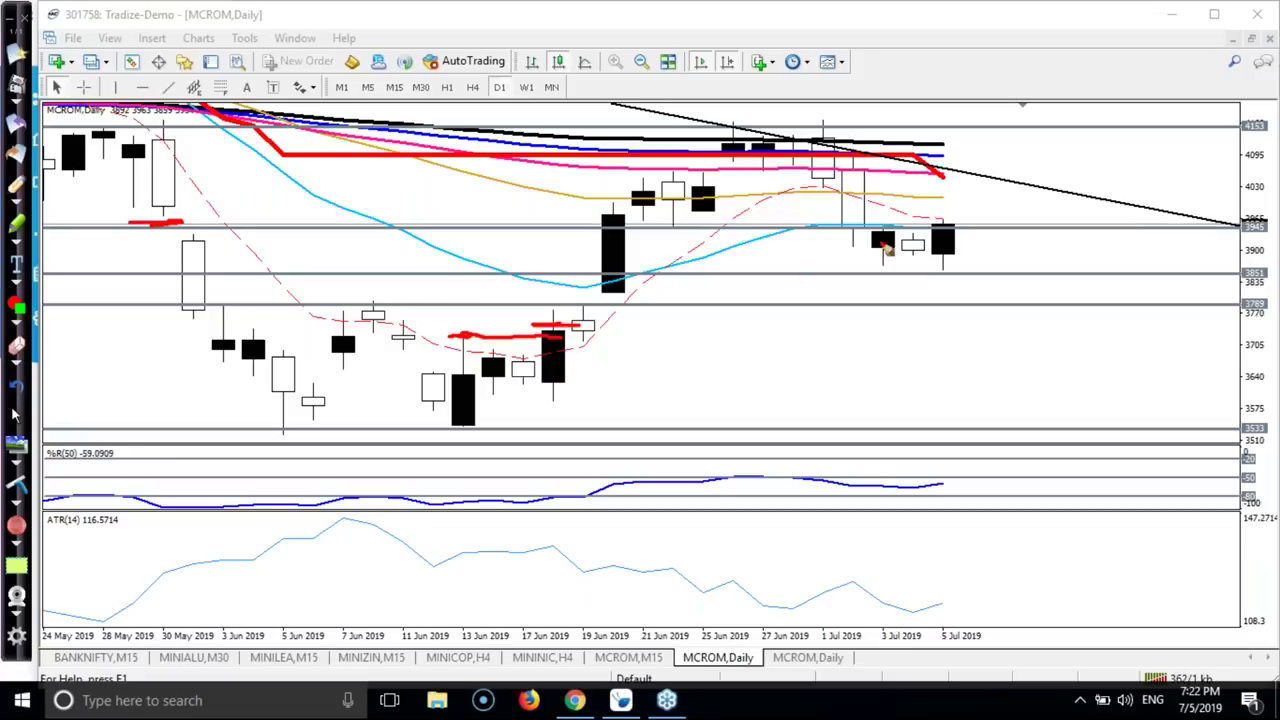
mouse_move(785, 133)
mouse_down()
mouse_move(803, 143)
mouse_move(792, 166)
mouse_move(852, 199)
mouse_up()
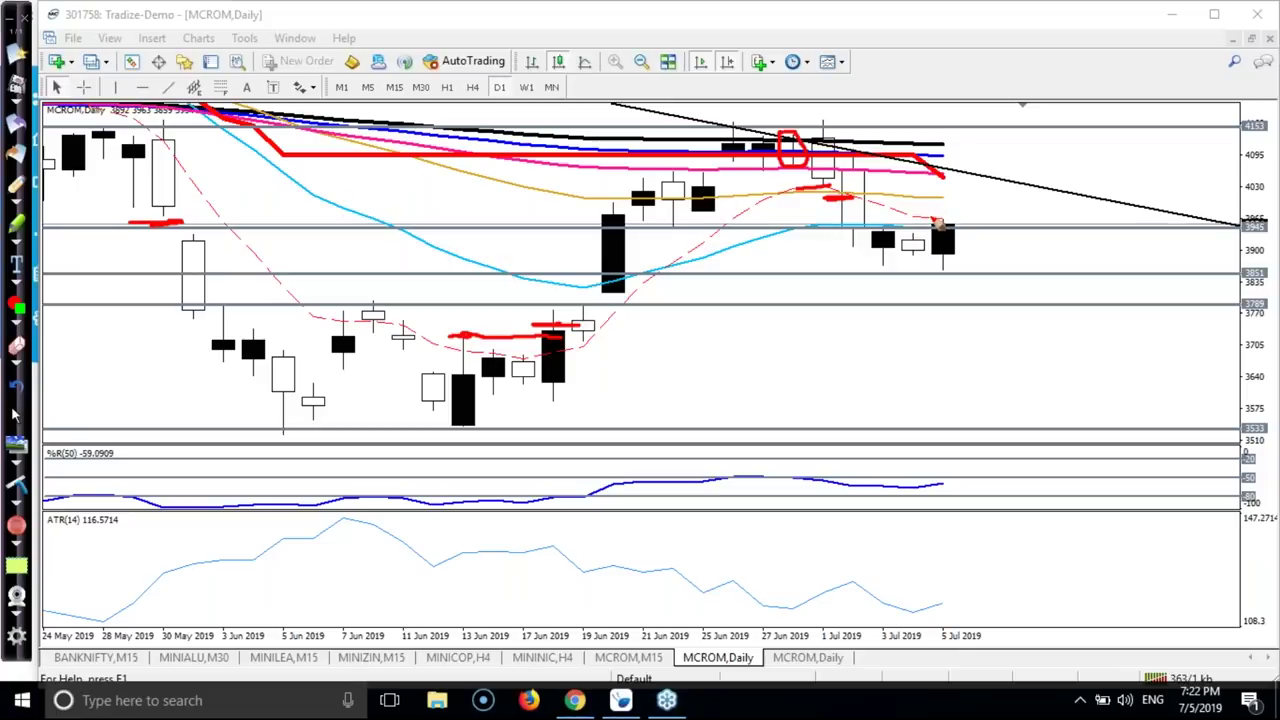
Draw a short trigger line just above the latest daily candle and circle that candle.
drag(941, 209, 964, 209)
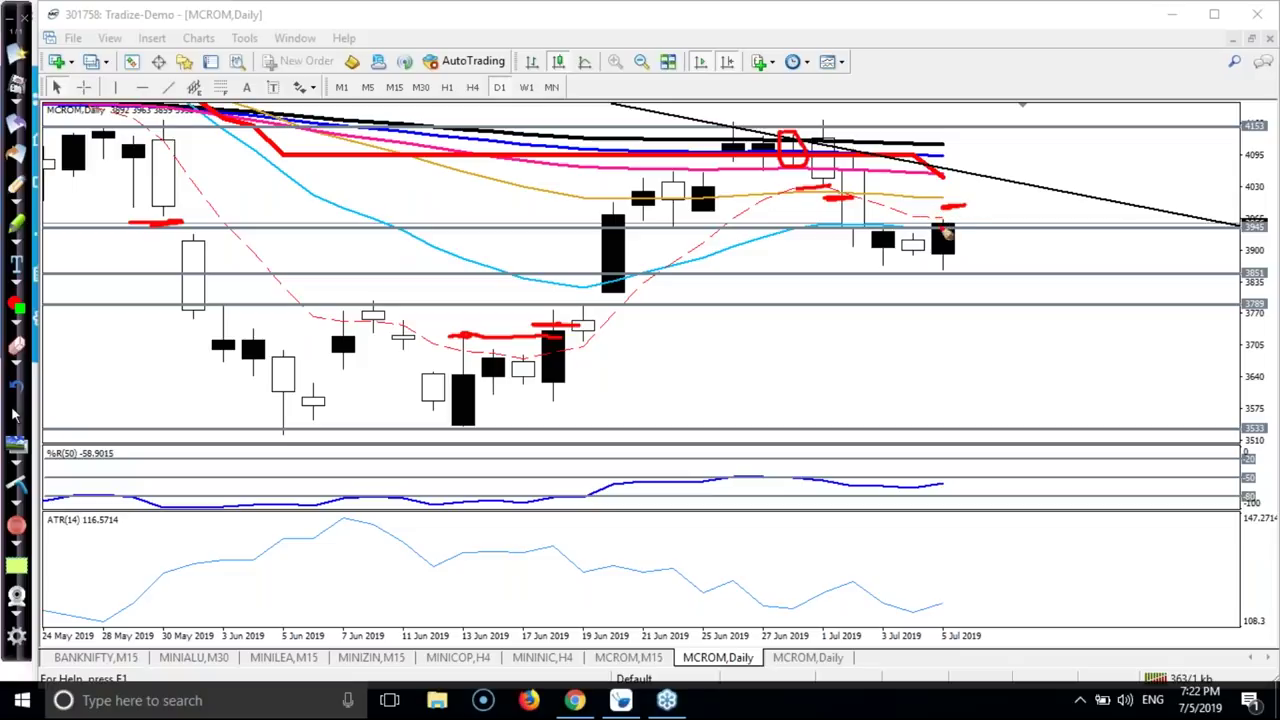
mouse_move(940, 209)
mouse_down()
mouse_move(960, 276)
mouse_move(936, 284)
mouse_move(926, 213)
mouse_move(942, 212)
mouse_up()
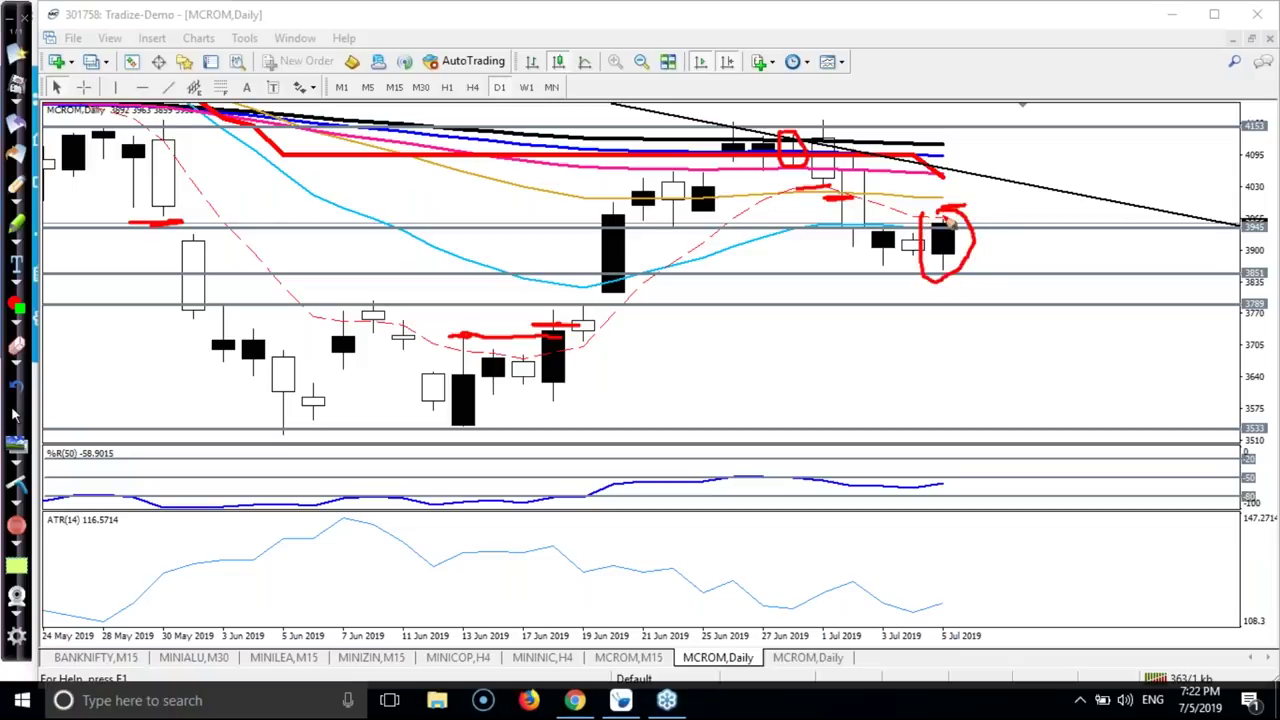
drag(976, 213, 1000, 211)
Clear the pen marks, switch to Chrome and open the Alice Blue site aliceblueonline.com in a new tab.
click(22, 484)
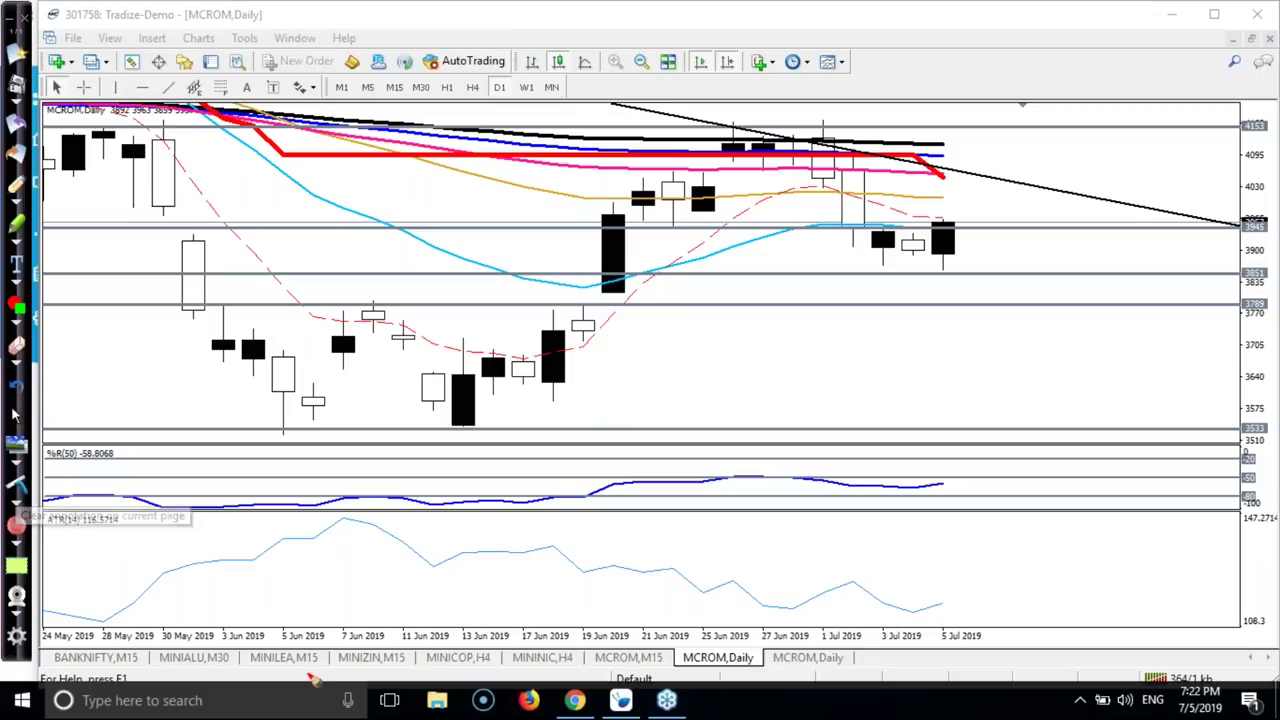
click(585, 707)
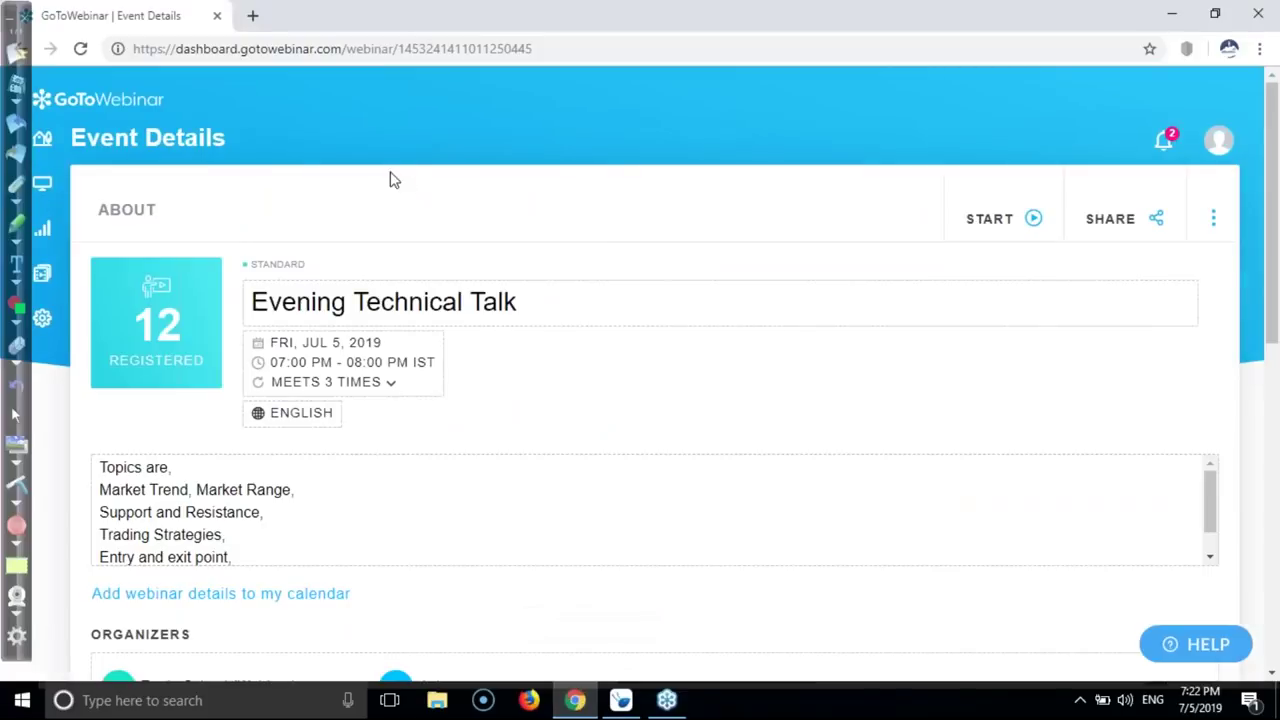
key(ctrl+t)
text(al)
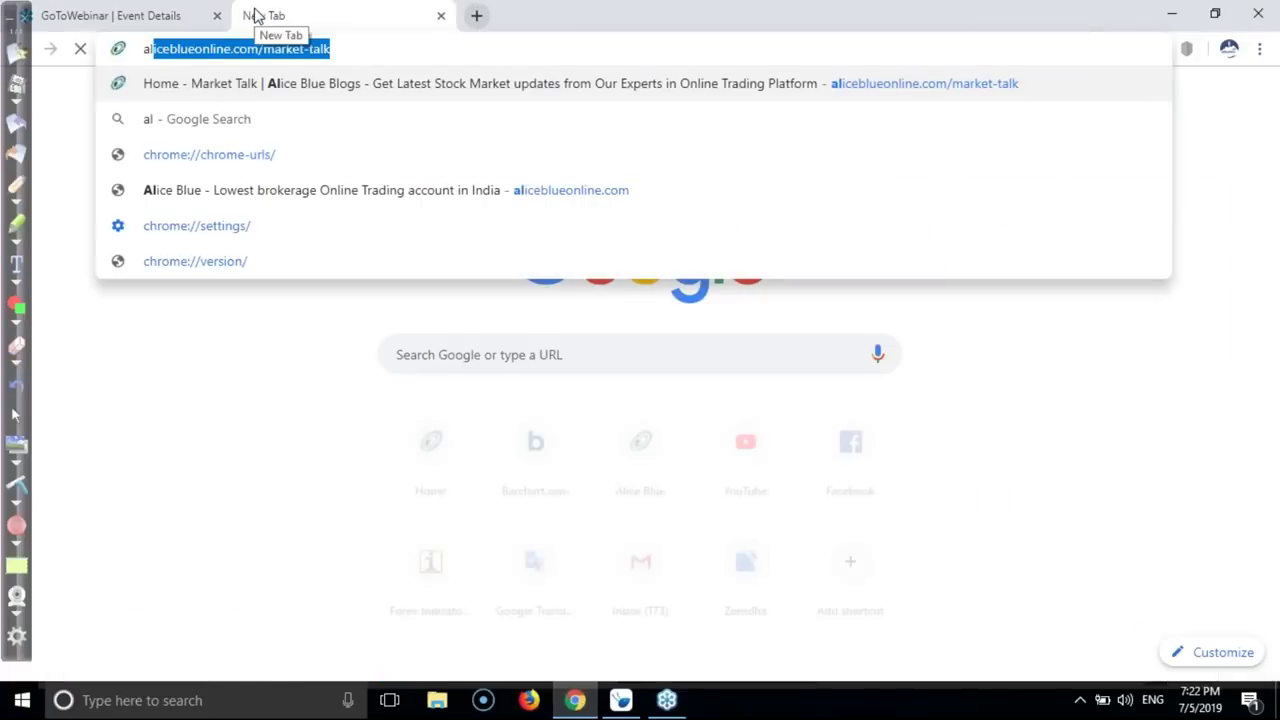
click(369, 158)
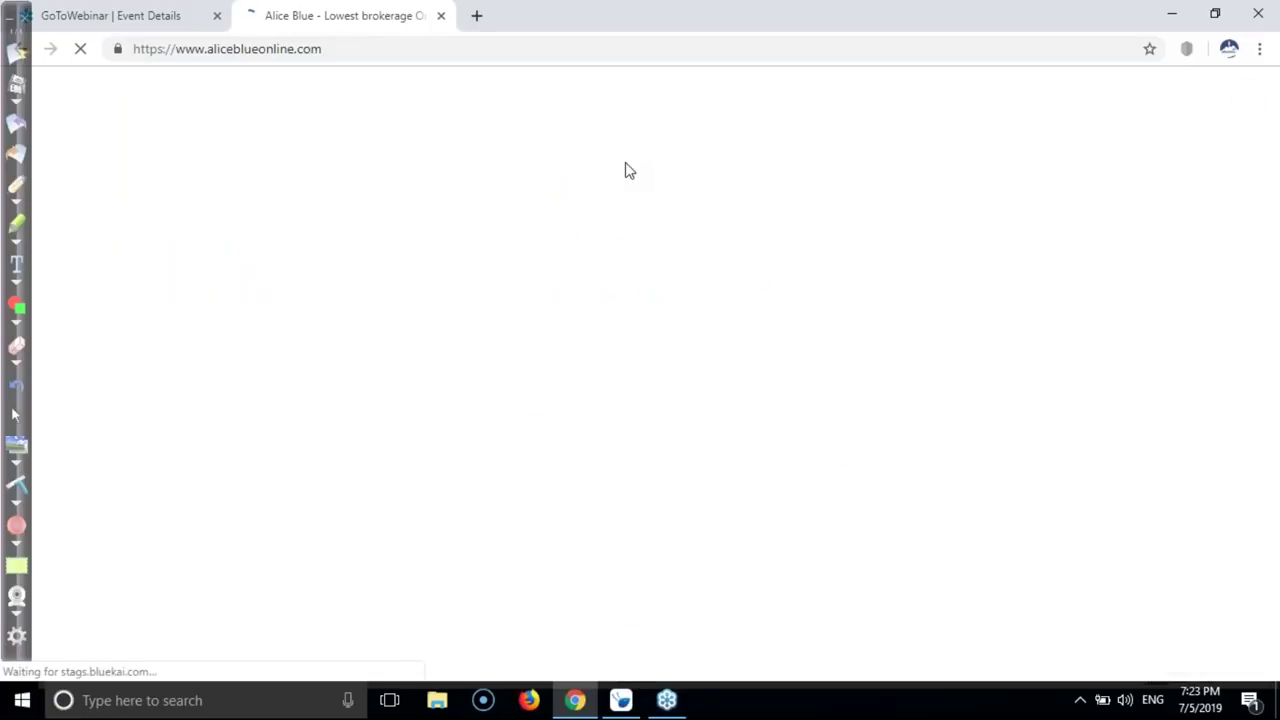
Open the site's ANTIQ strategies page, close the extra stock advisory tab, and open the Candle stick Pattern category.
mouse_move(924, 160)
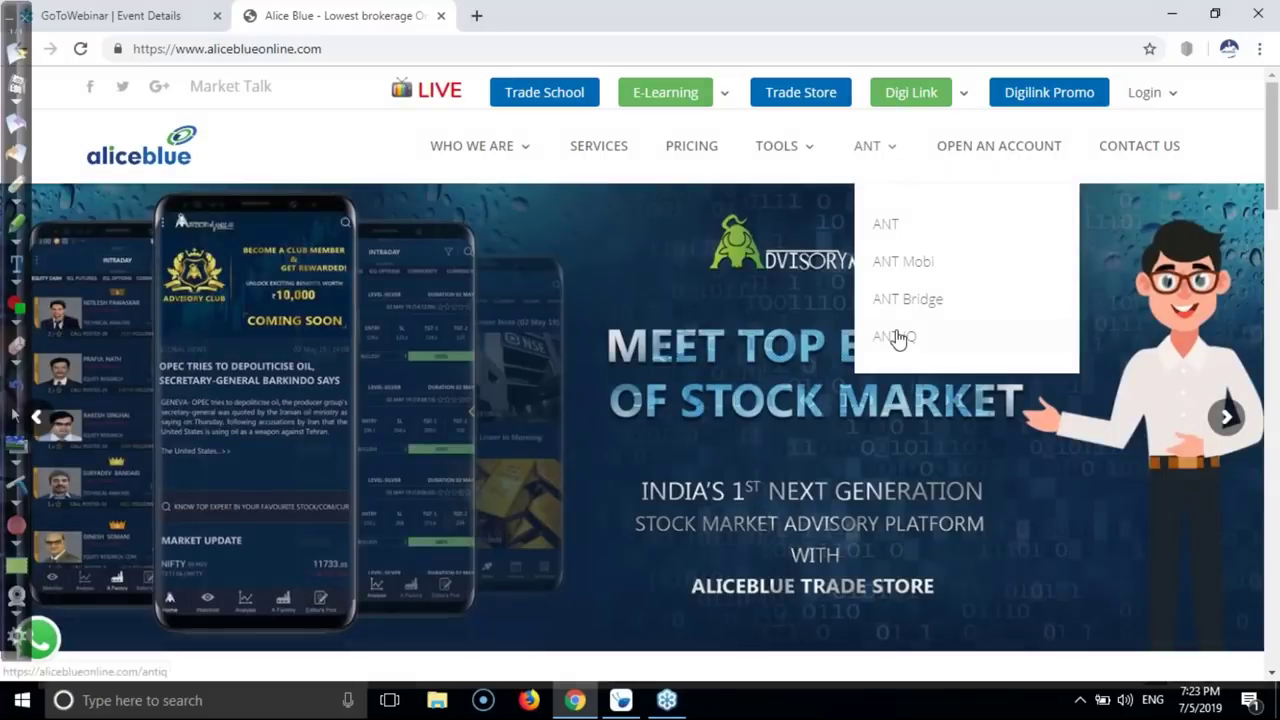
click(471, 199)
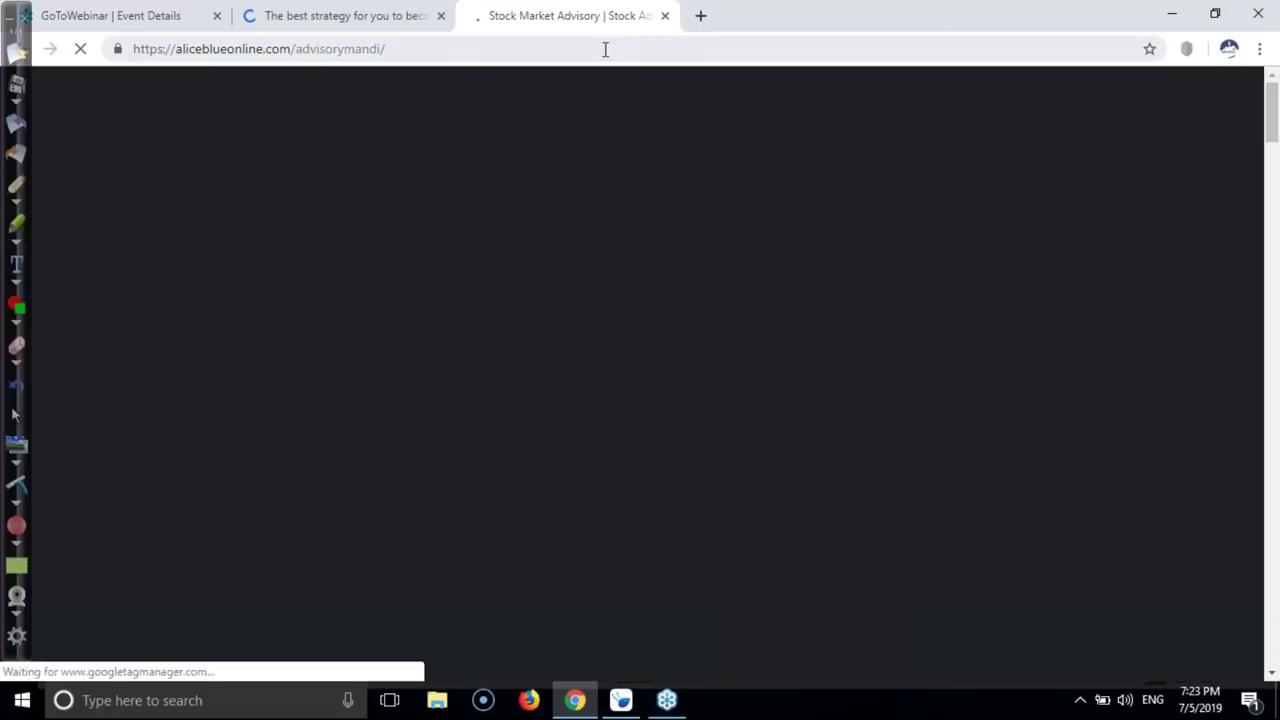
click(665, 16)
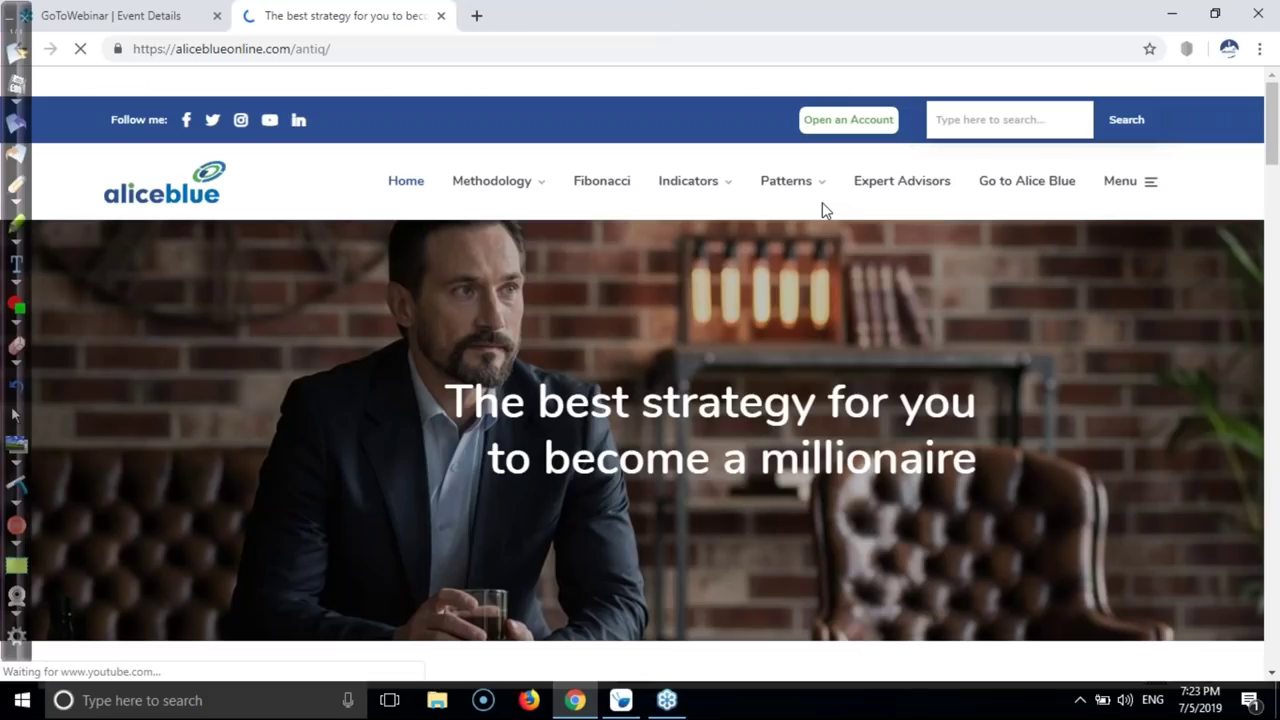
mouse_move(822, 188)
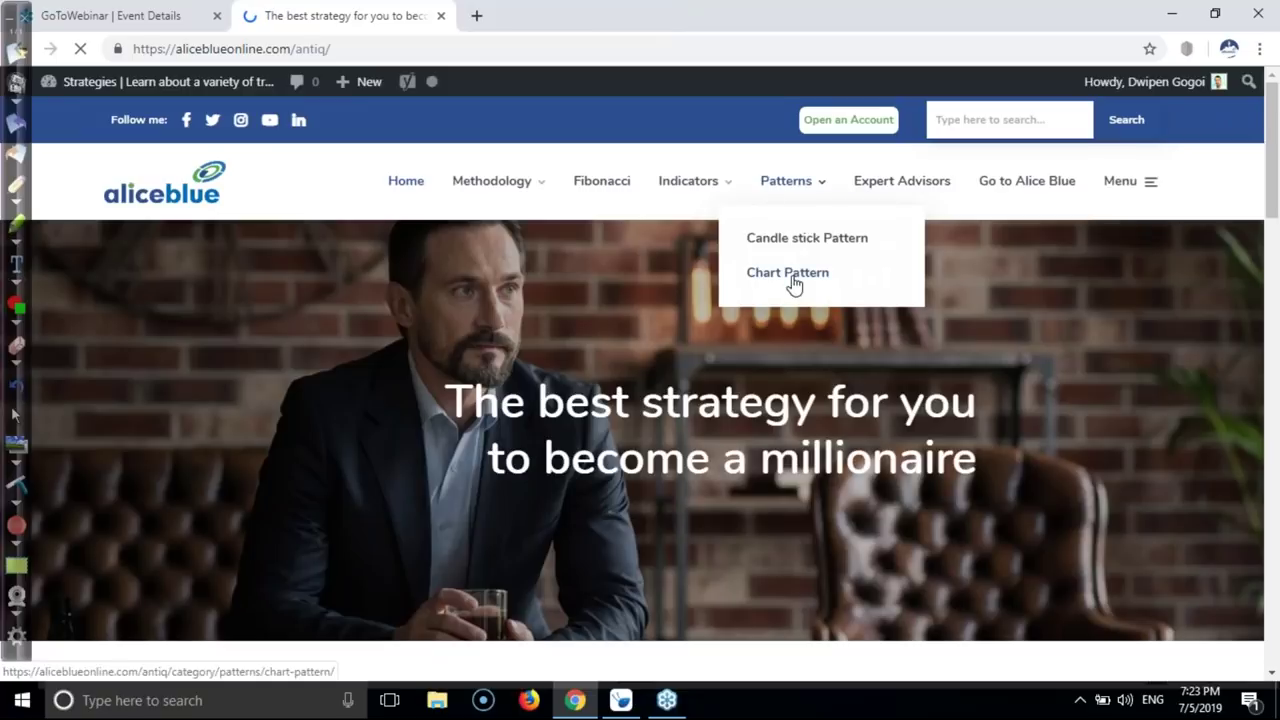
click(806, 247)
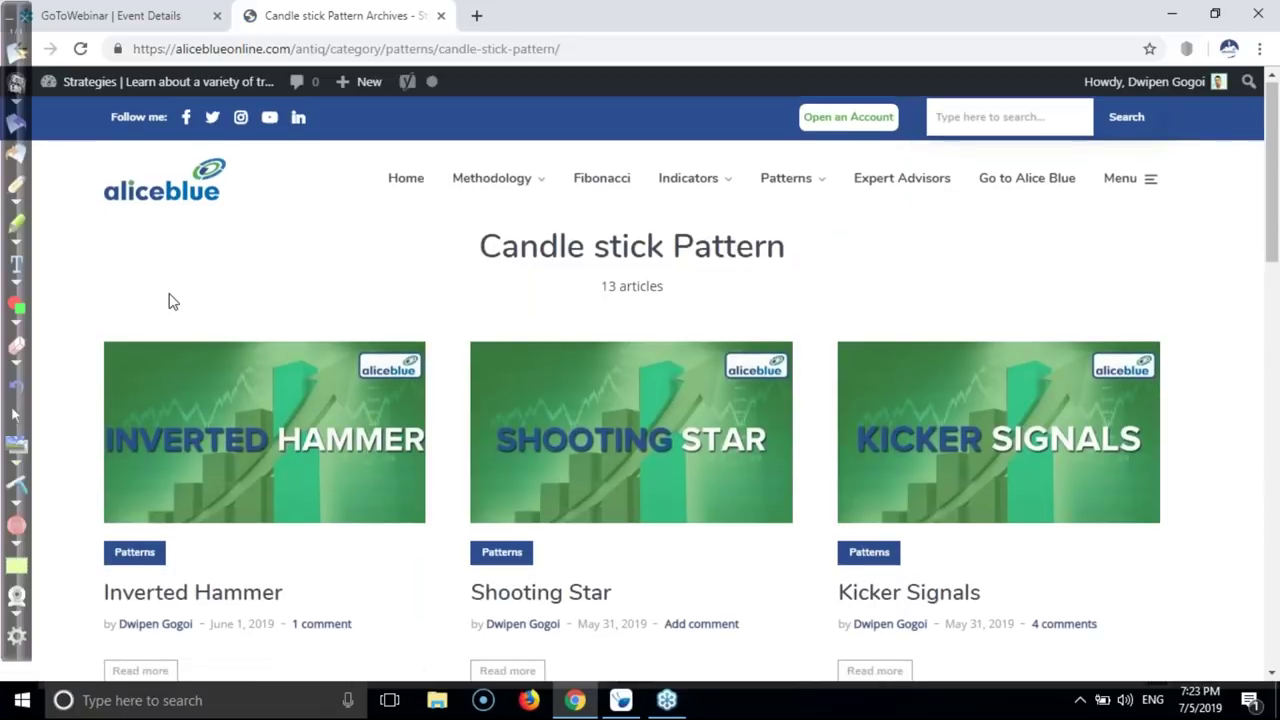
Look through the list of candlestick pattern articles down to Hanging Man and back up to the page heading.
scroll(170, 301, down, 1)
scroll(170, 301, down, 1)
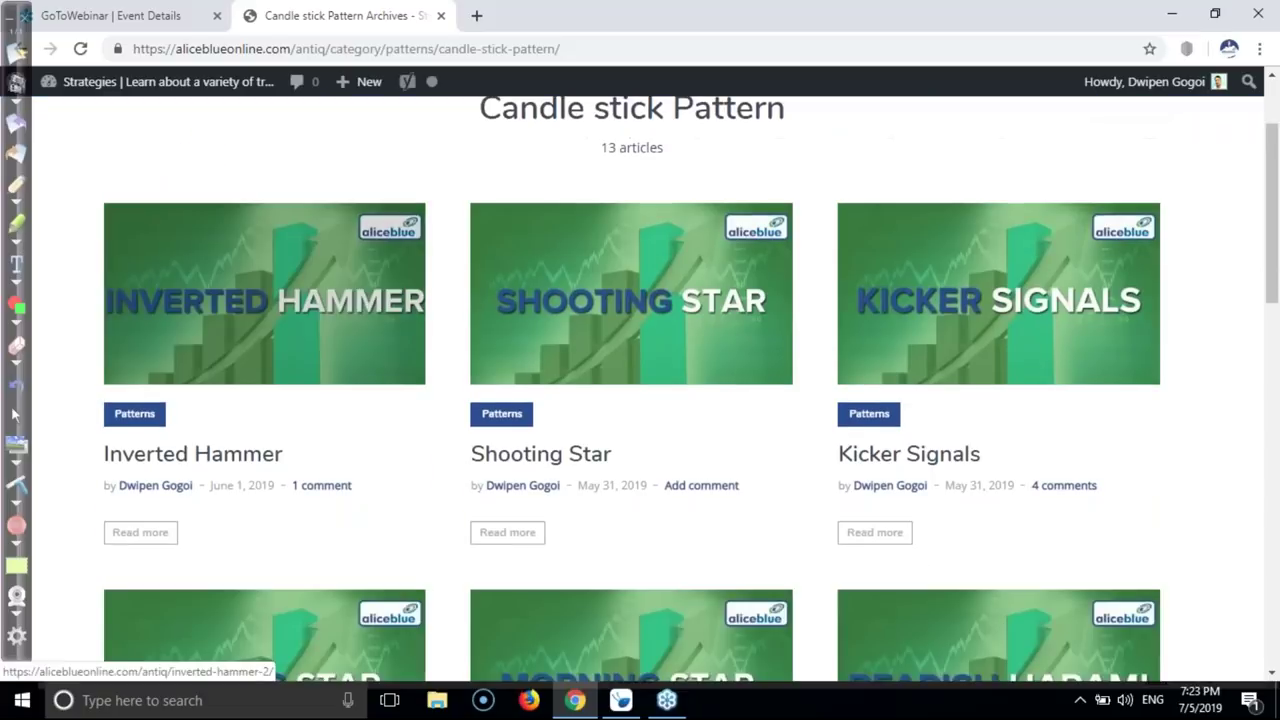
scroll(170, 301, down, 3)
scroll(170, 301, down, 2)
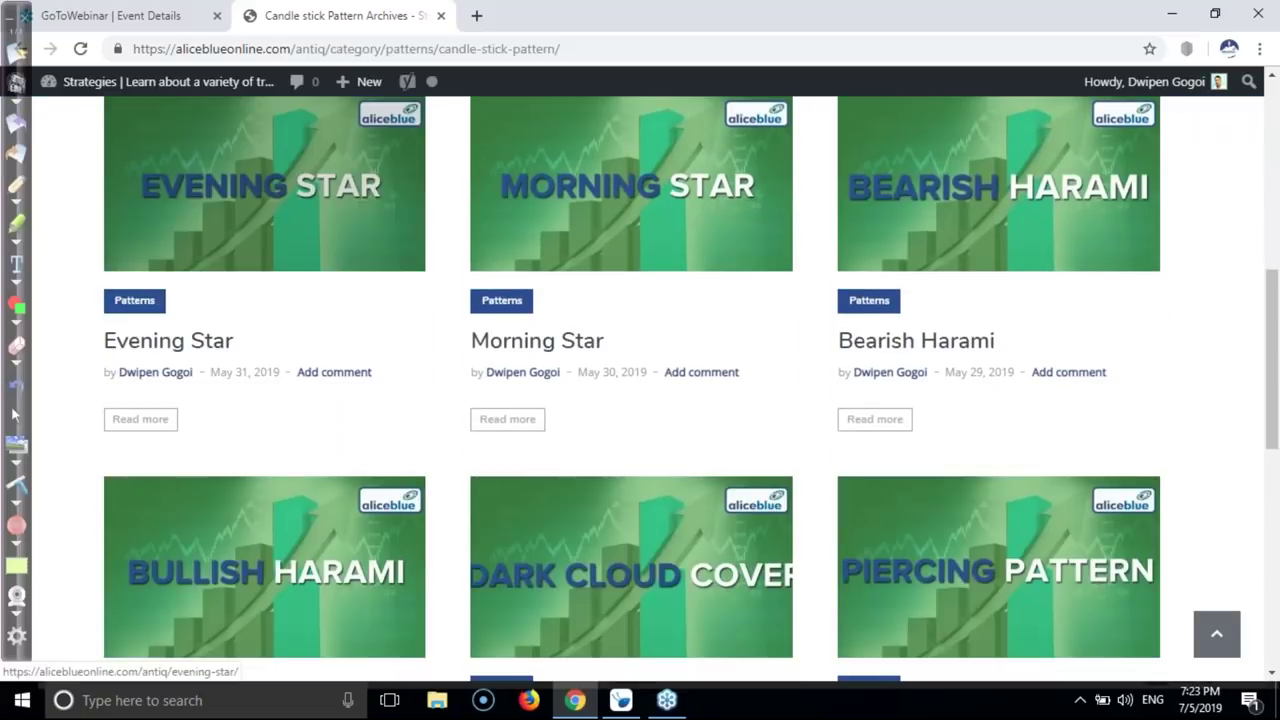
scroll(170, 301, down, 3)
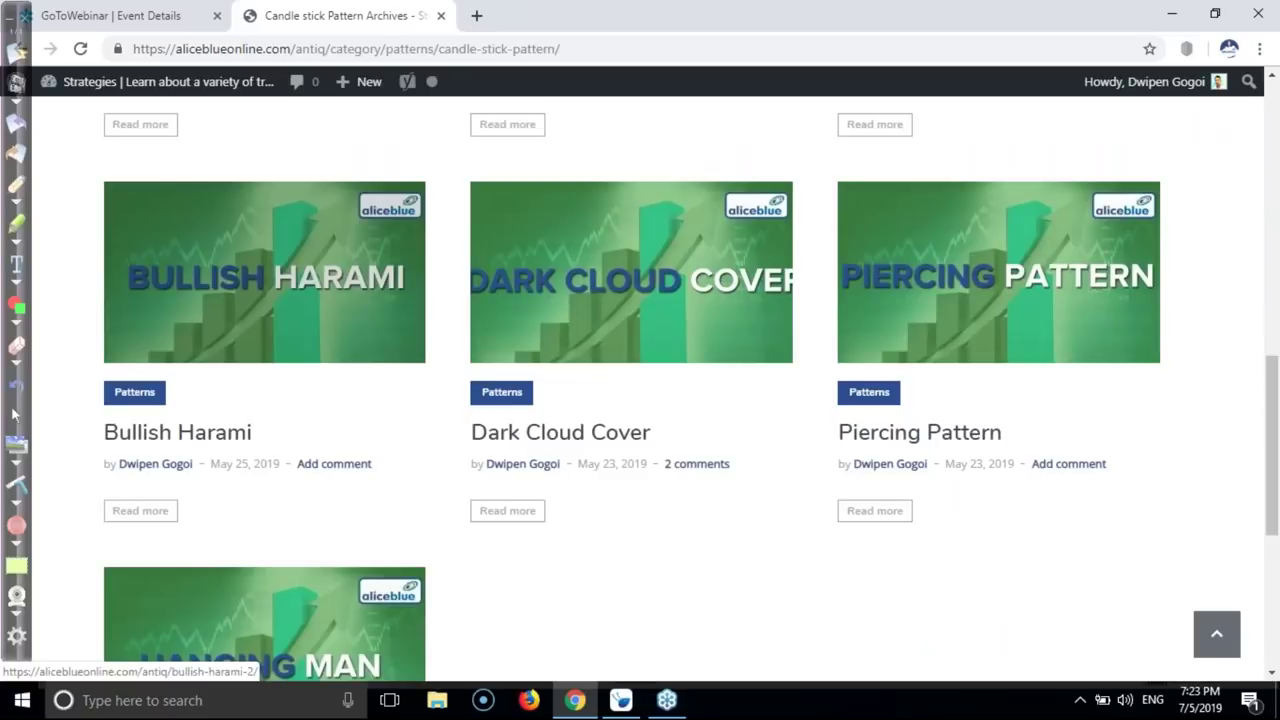
scroll(170, 301, down, 5)
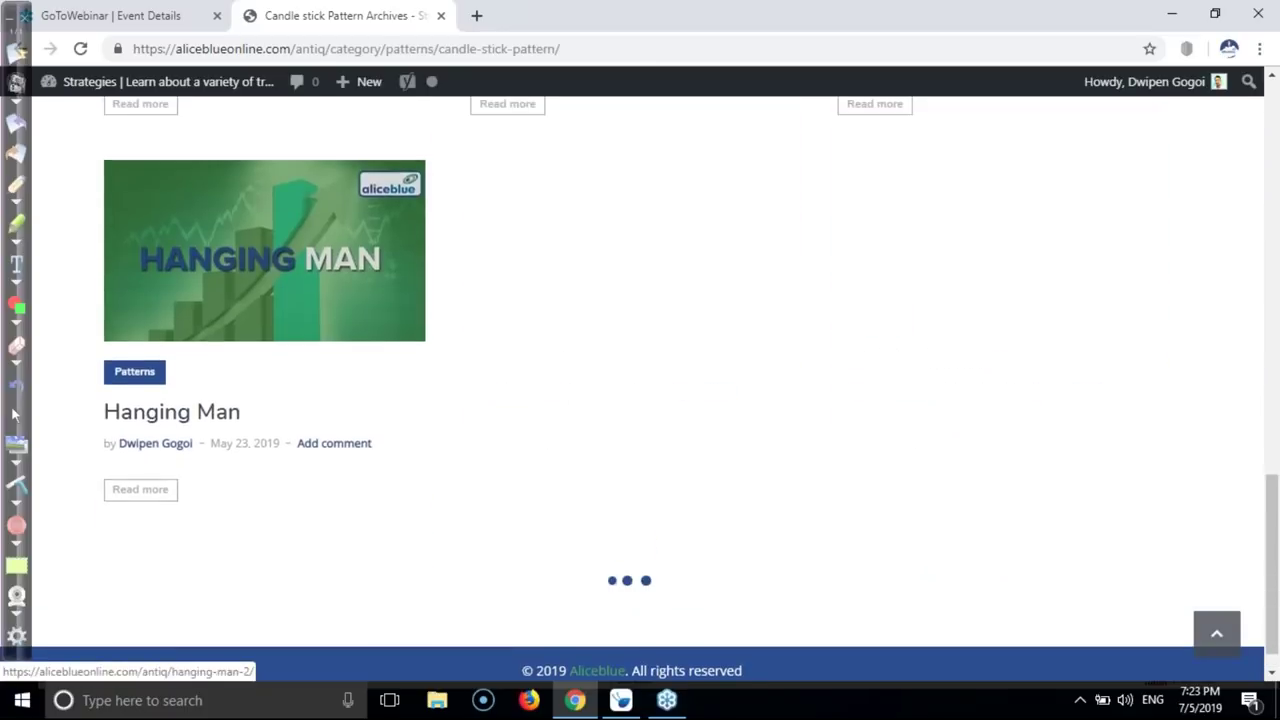
scroll(170, 301, up, 4)
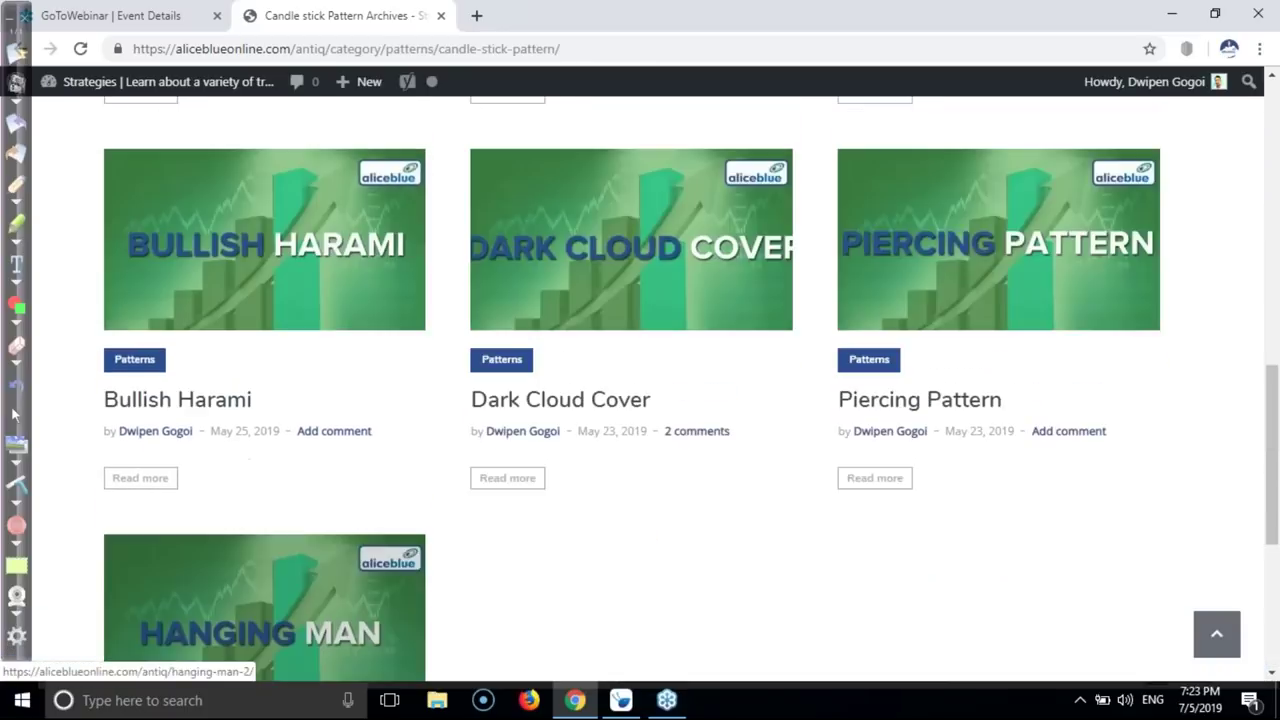
scroll(200, 600, up, 2)
scroll(264, 400, up, 3)
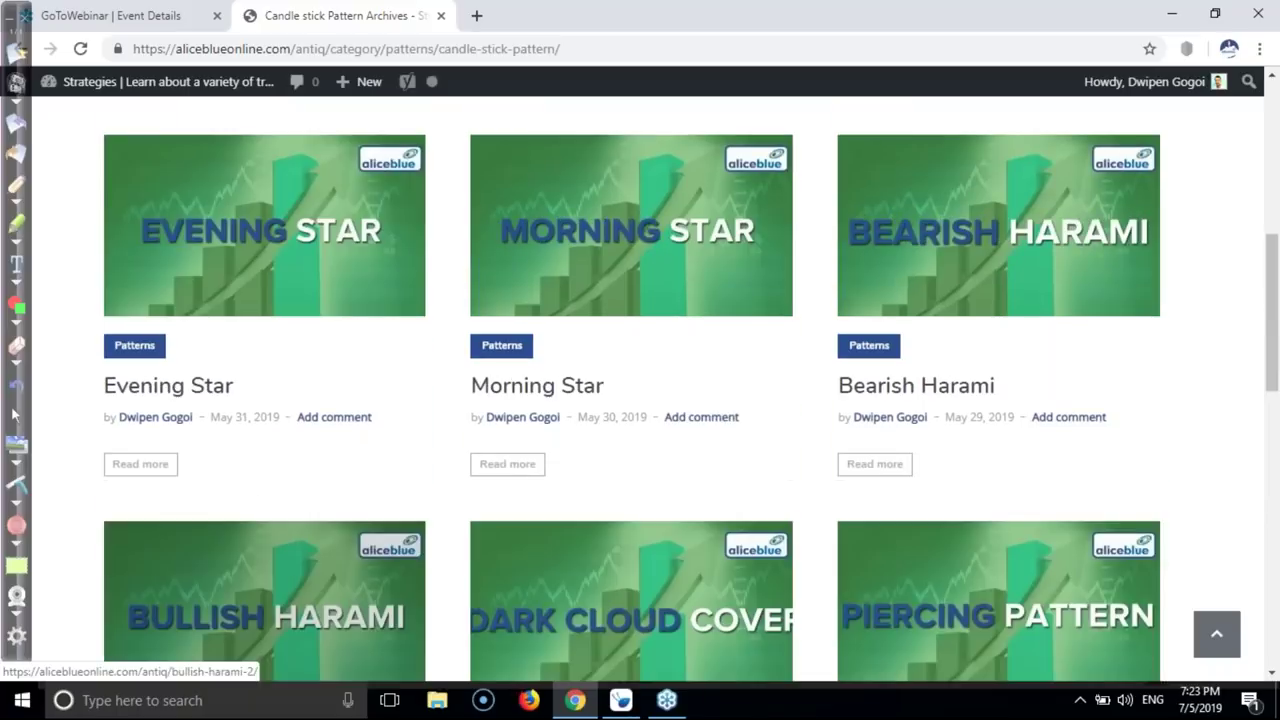
scroll(264, 600, up, 2)
scroll(155, 406, up, 2)
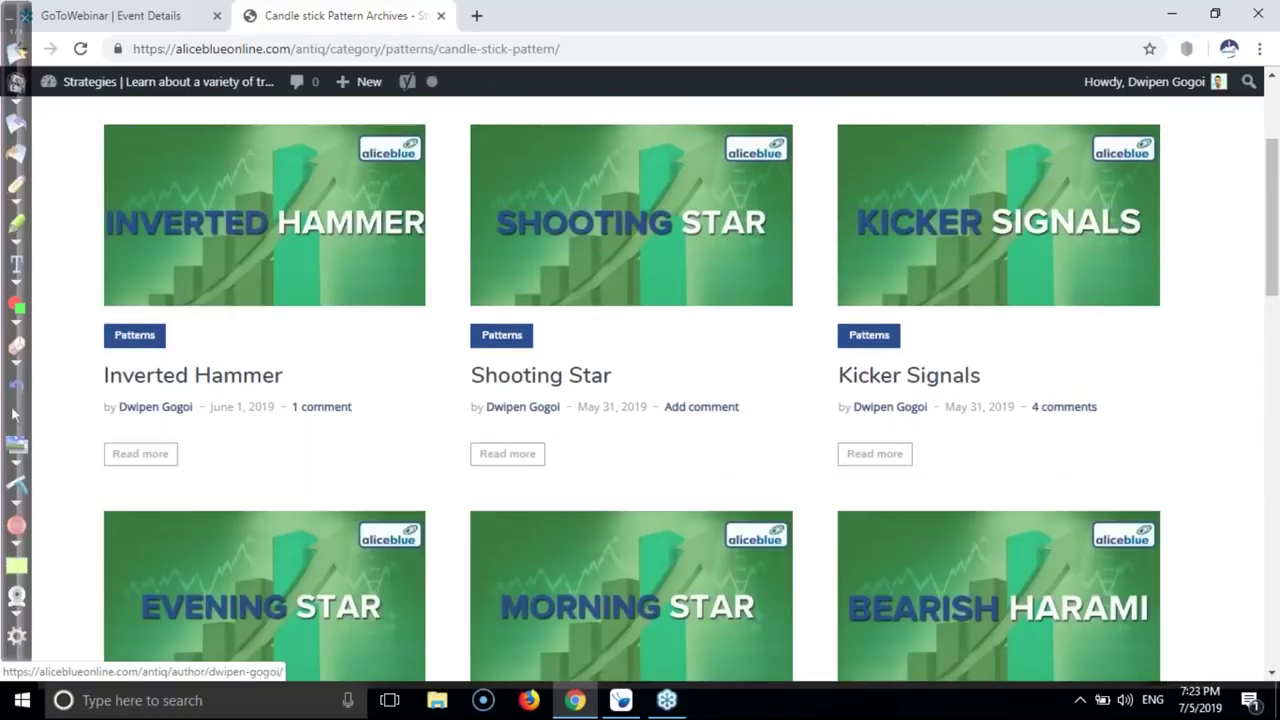
scroll(155, 406, up, 2)
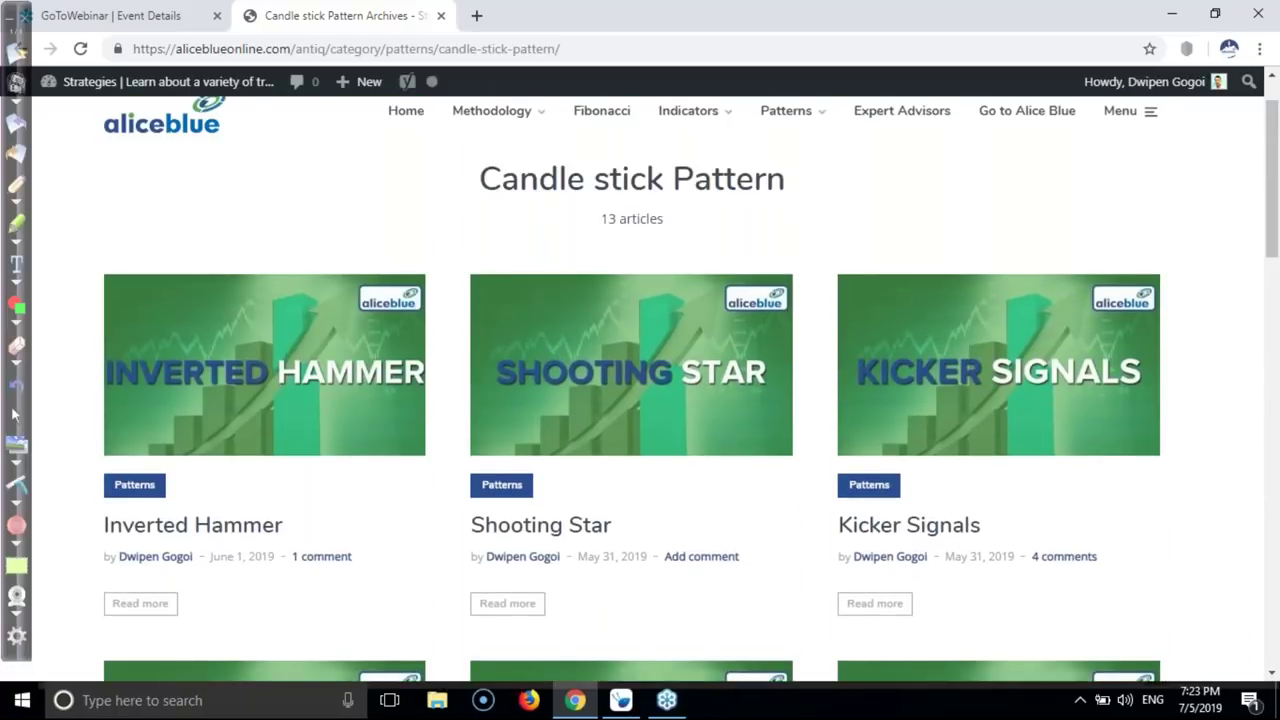
Reopen the Candle stick Pattern category under the site's Patterns section.
scroll(640, 380, up, 1)
mouse_move(826, 195)
click(793, 250)
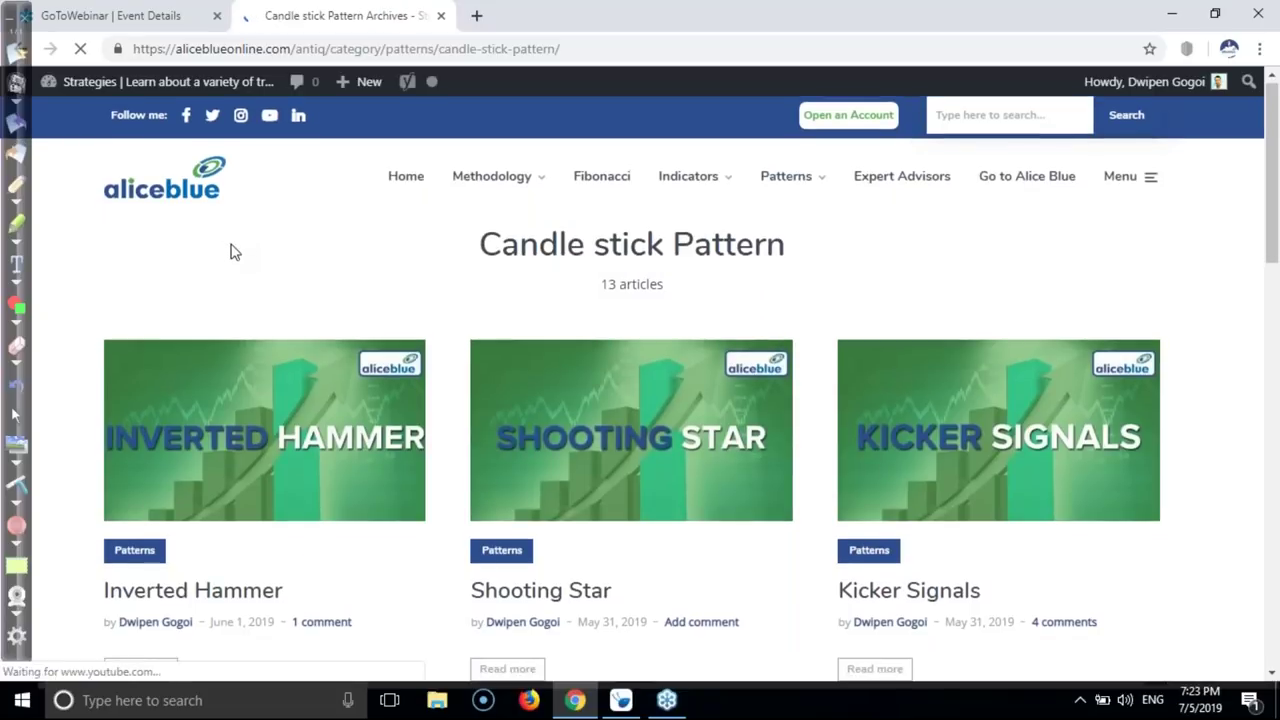
Look through the candlestick pattern articles from Inverted Hammer down to The Doji Pattern.
scroll(230, 252, down, 1)
scroll(231, 252, down, 2)
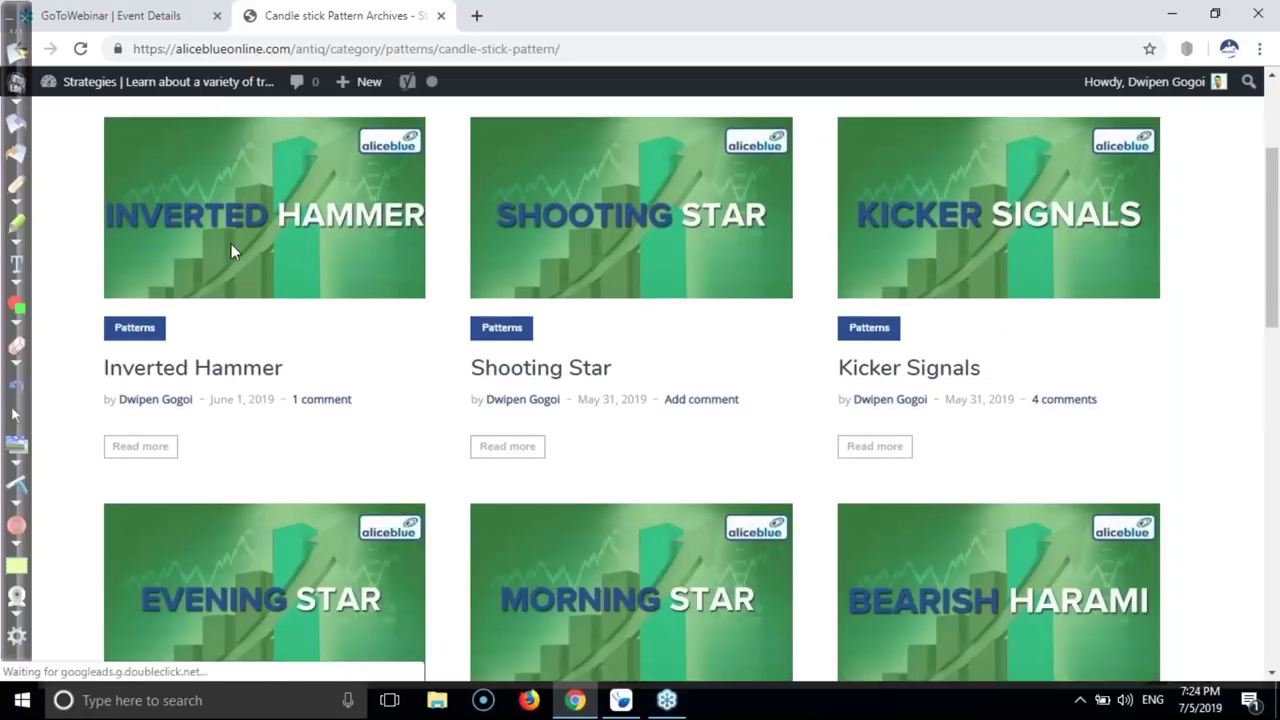
scroll(231, 252, down, 1)
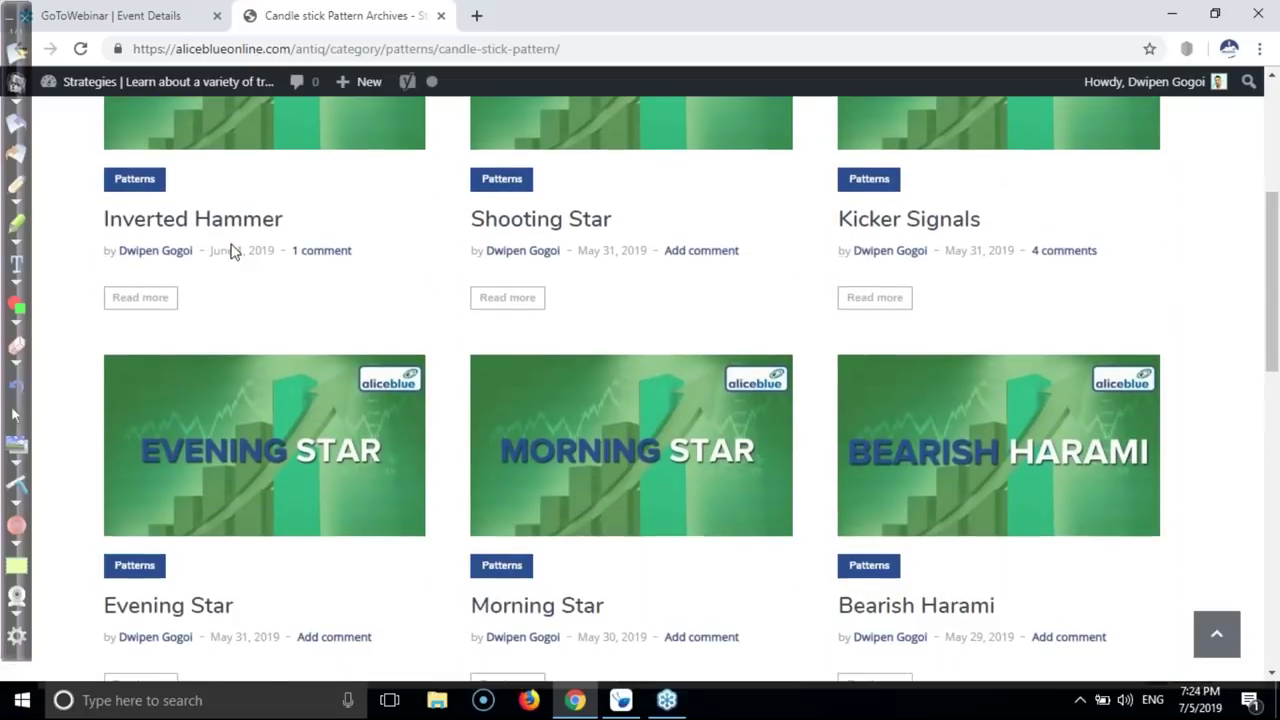
scroll(230, 252, down, 1)
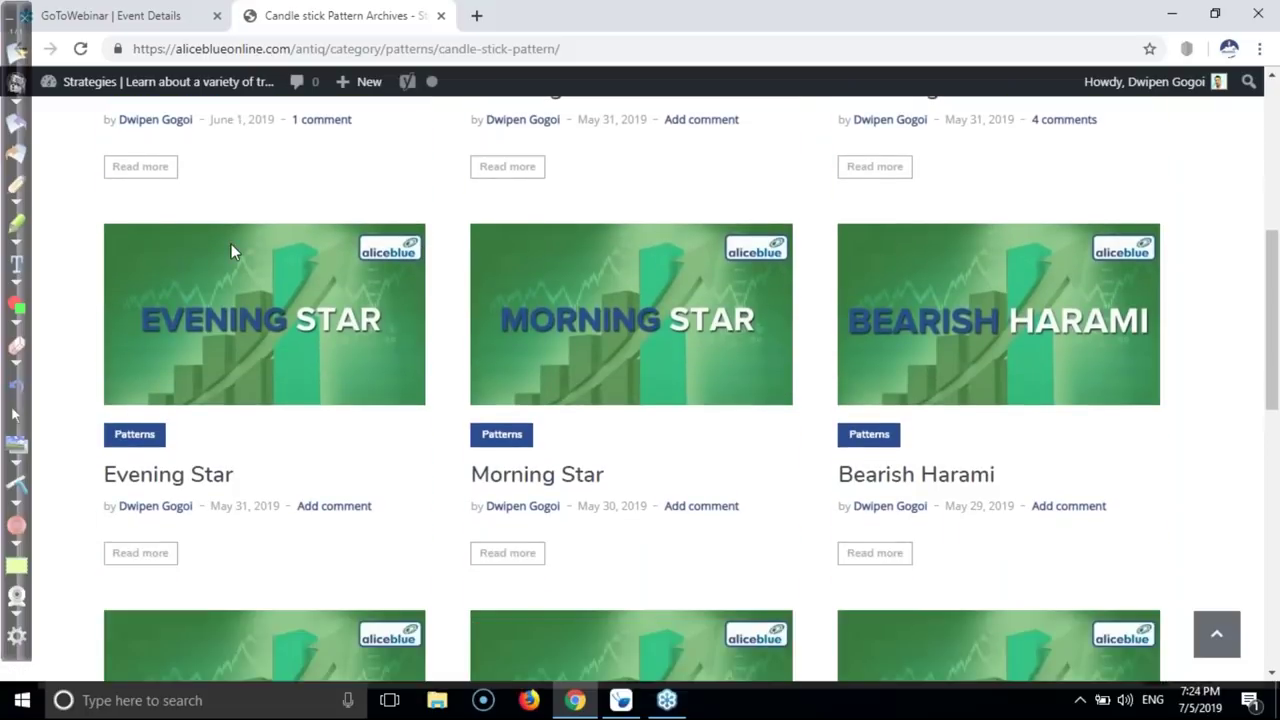
scroll(231, 252, down, 2)
scroll(230, 252, down, 1)
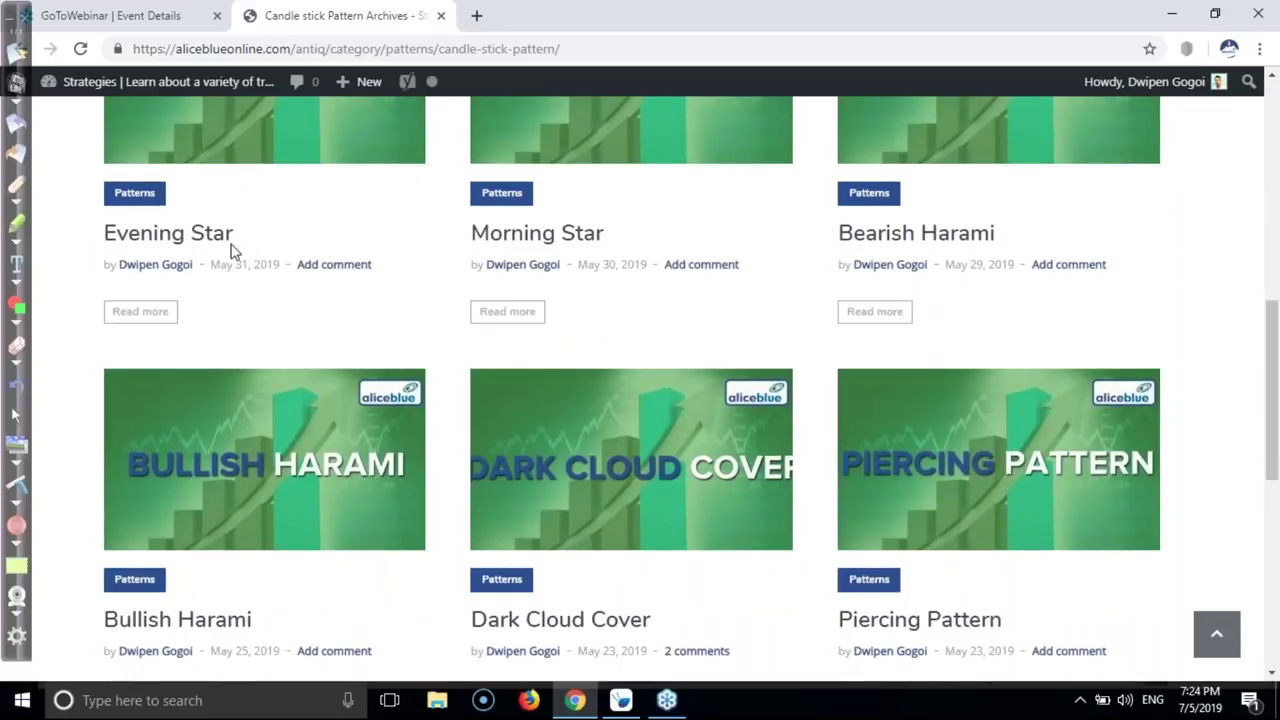
scroll(231, 252, down, 5)
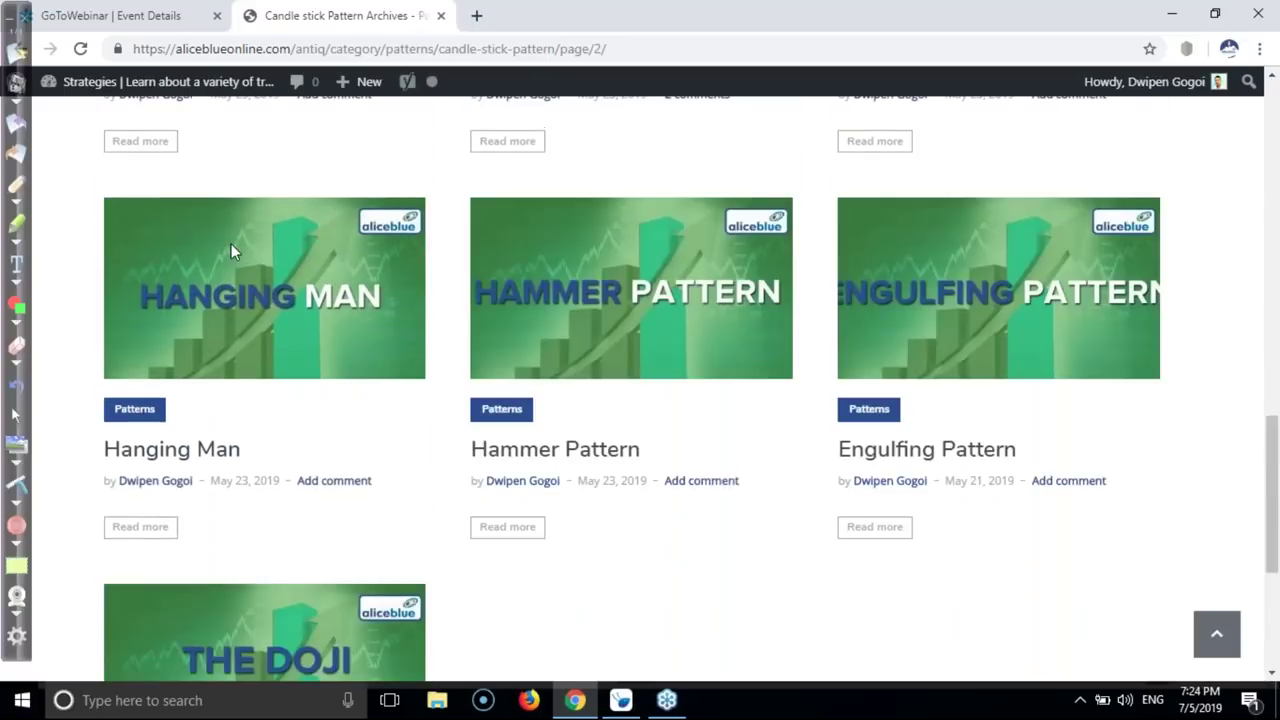
scroll(231, 252, down, 1)
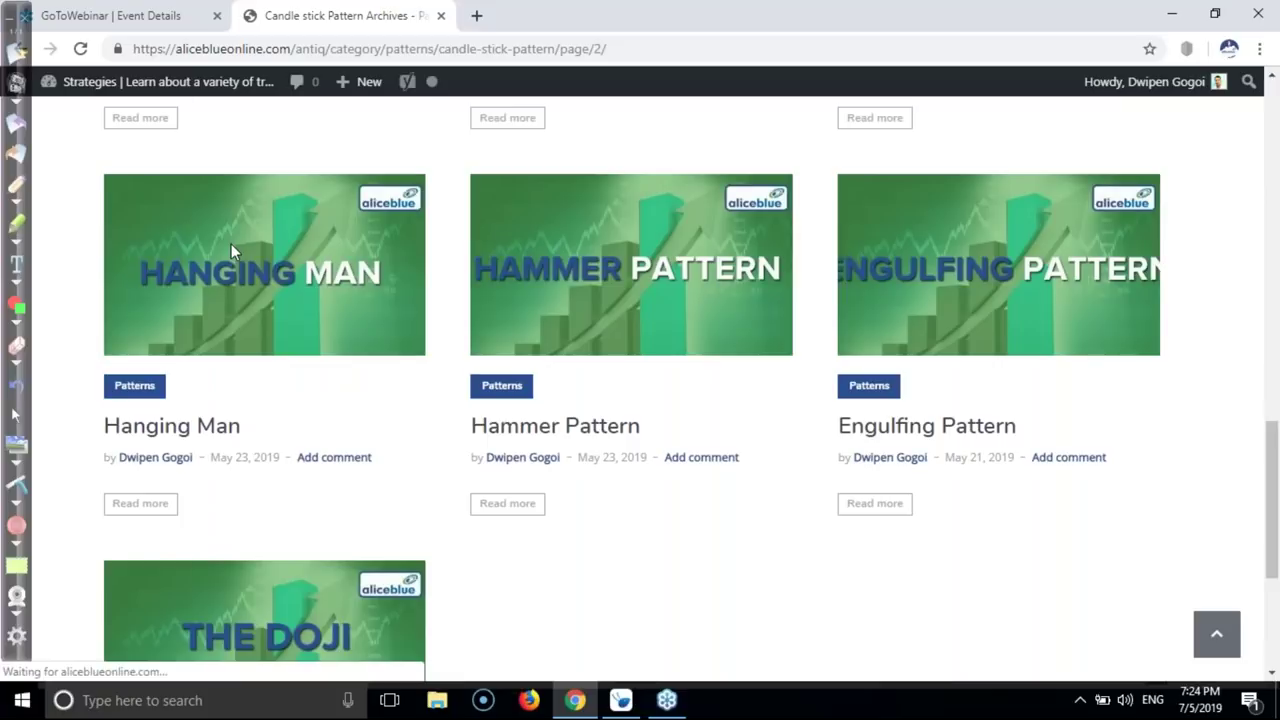
scroll(231, 245, down, 3)
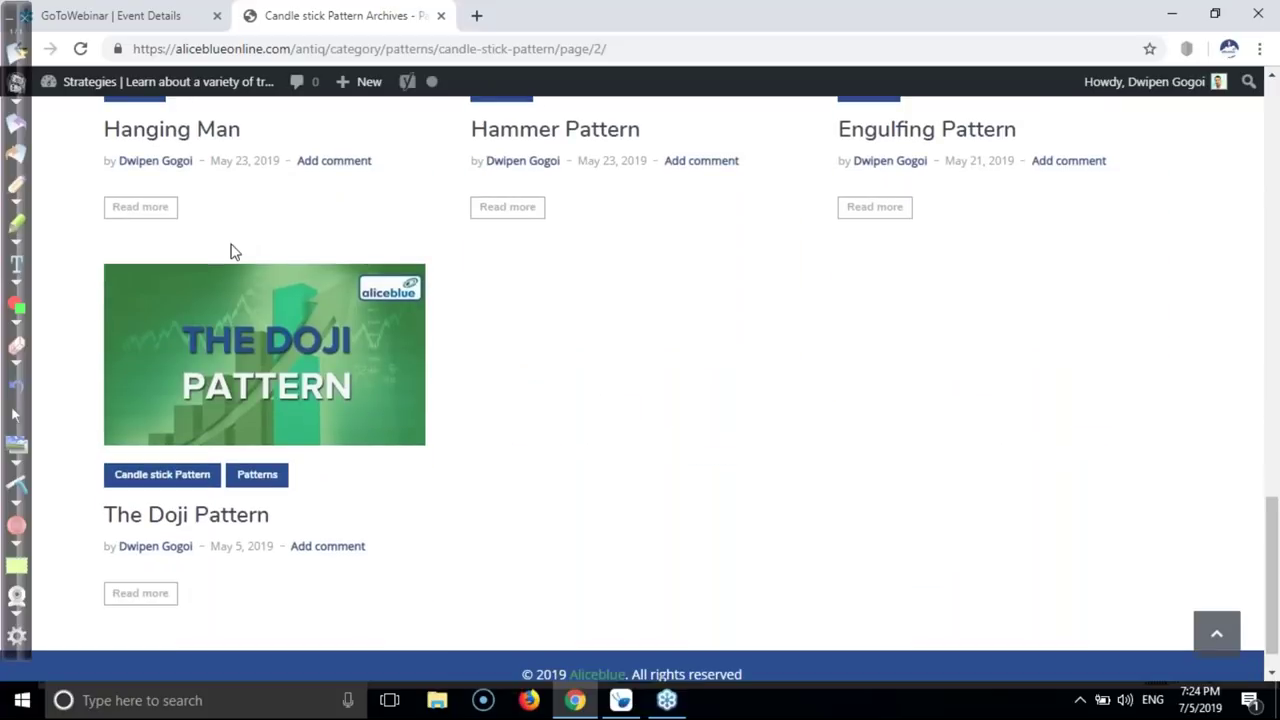
scroll(231, 252, up, 1)
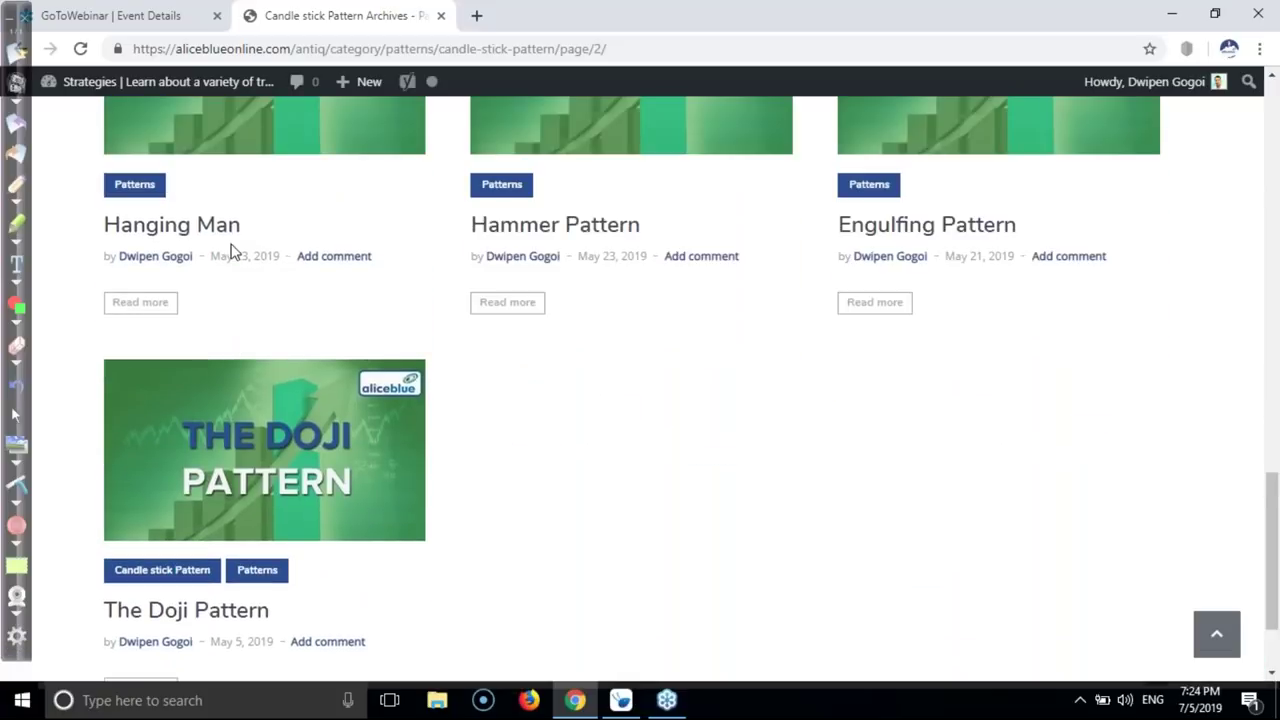
Open the full Engulfing Pattern article and bring up its Bullish Engulfing Pattern diagram.
click(862, 310)
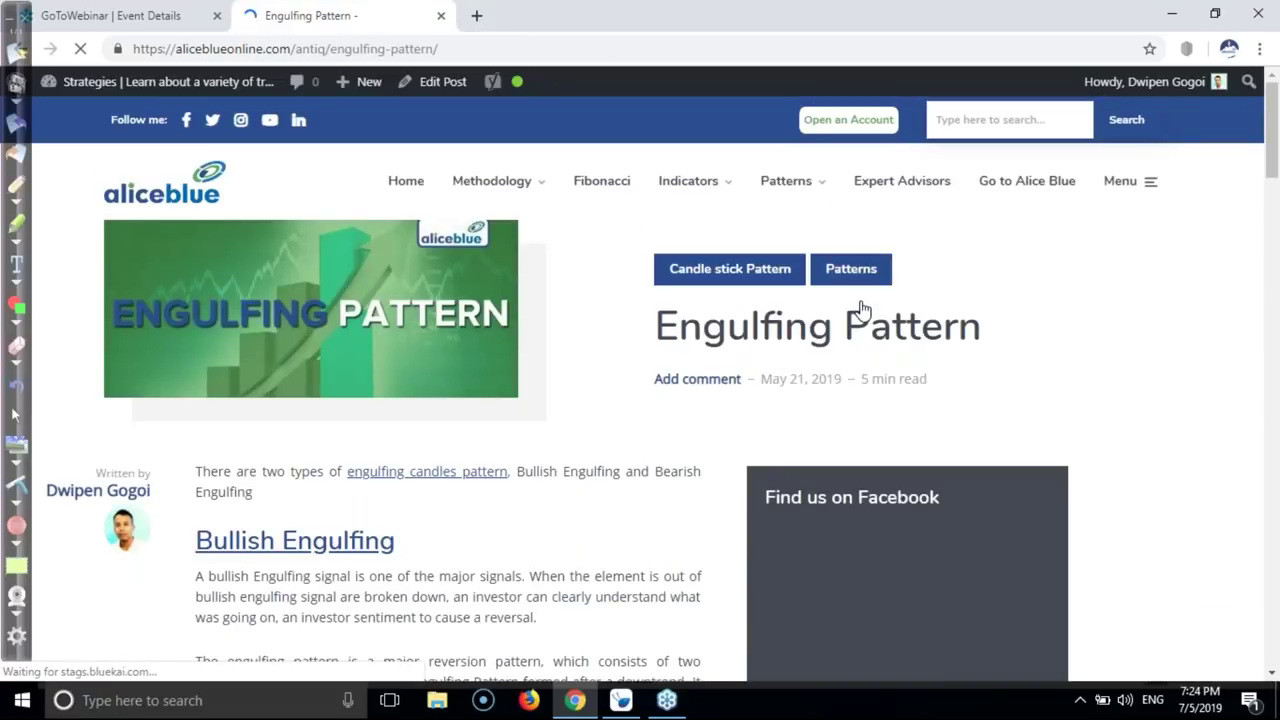
scroll(1057, 349, down, 5)
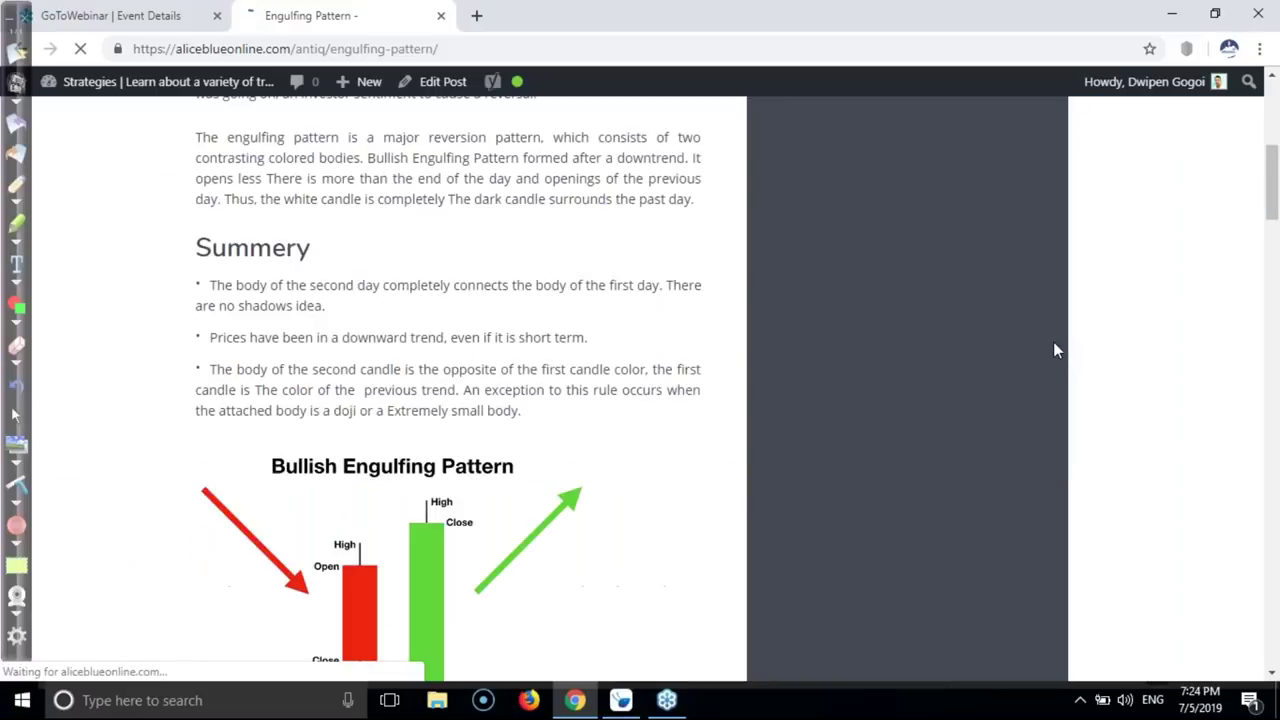
scroll(1057, 349, down, 1)
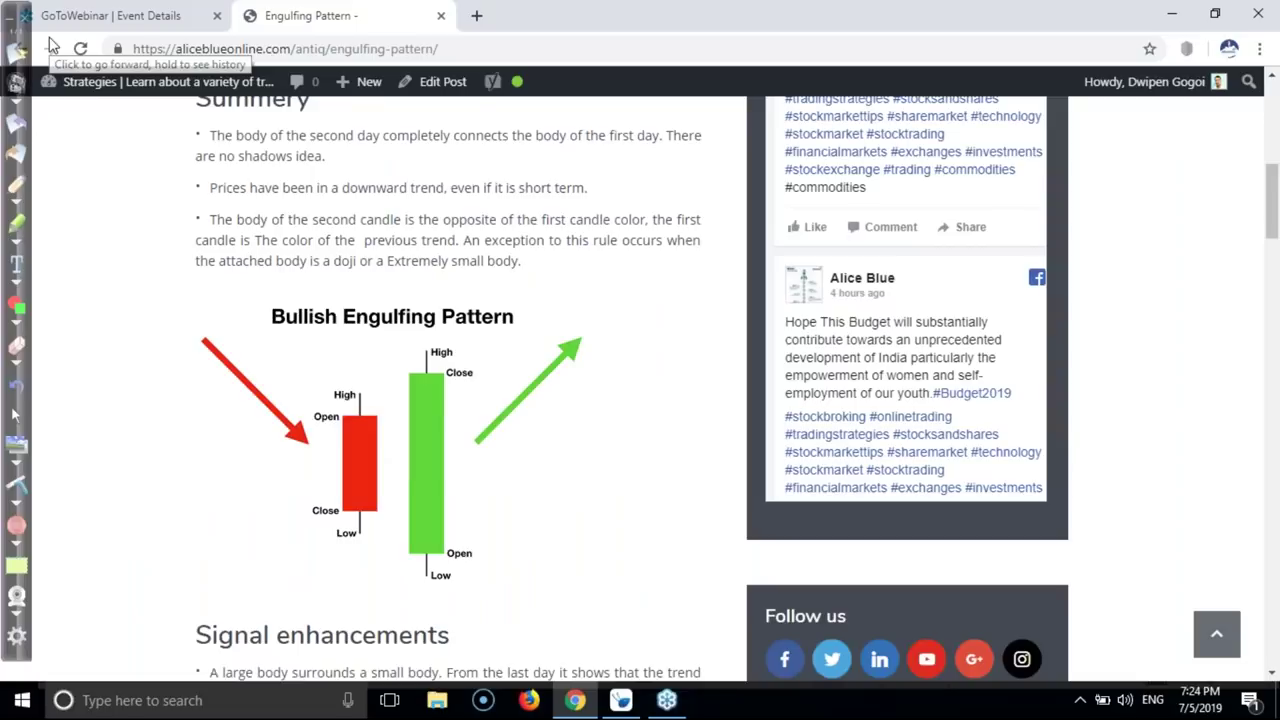
With the pen, draw a falling zigzag price path to the red candle and two short level lines at and just above the green candle's high.
click(18, 190)
mouse_move(130, 153)
mouse_down()
mouse_move(158, 290)
mouse_move(215, 366)
mouse_move(250, 340)
mouse_move(279, 415)
mouse_move(306, 405)
mouse_move(340, 490)
mouse_up()
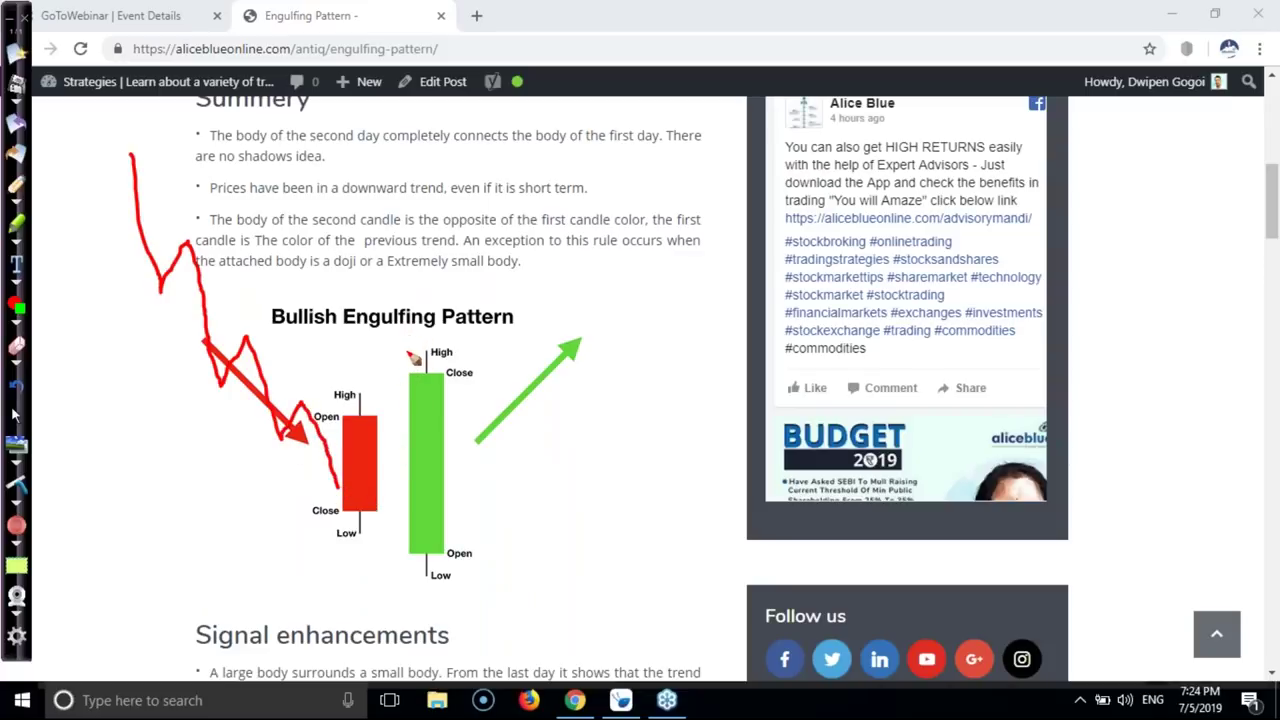
drag(441, 352, 418, 354)
drag(462, 330, 422, 331)
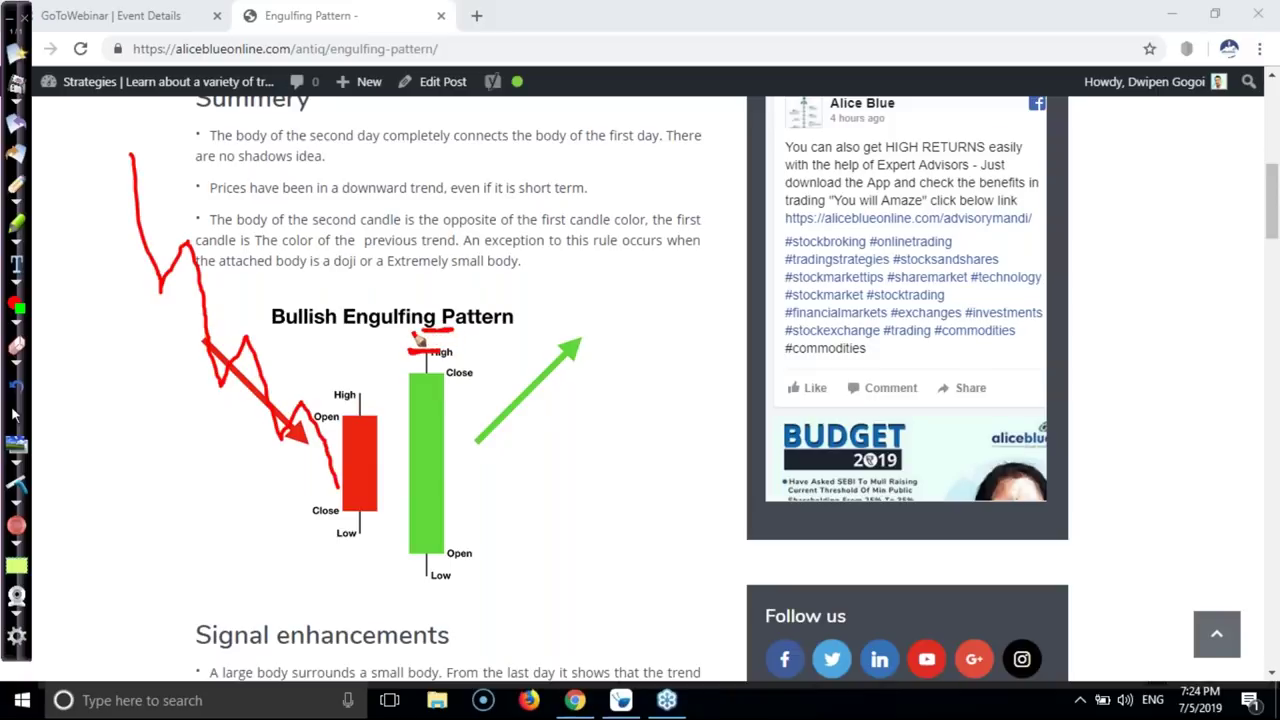
drag(409, 346, 440, 346)
drag(432, 354, 452, 354)
Draw a pullback from the green candle's high and a rally through both extended level lines, and clear the pen marks.
mouse_move(446, 356)
mouse_down()
mouse_move(496, 411)
mouse_move(545, 423)
mouse_up()
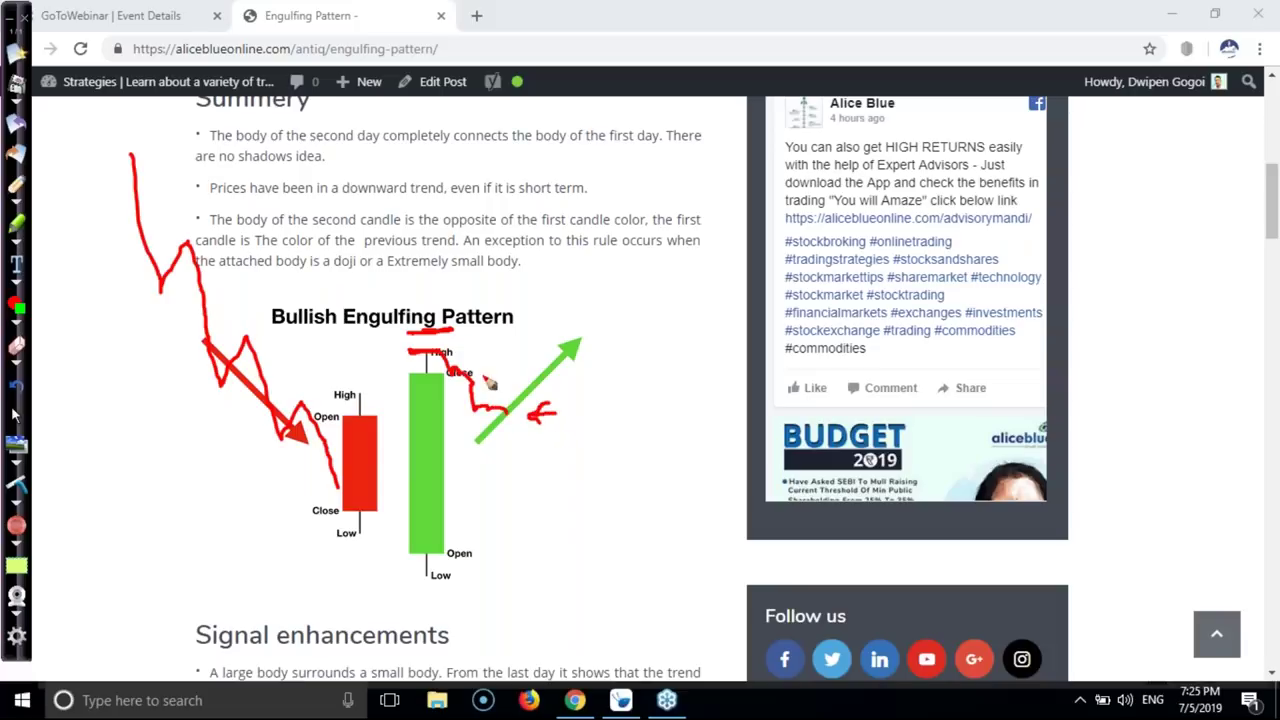
drag(454, 333, 576, 324)
drag(506, 412, 560, 299)
drag(418, 358, 578, 348)
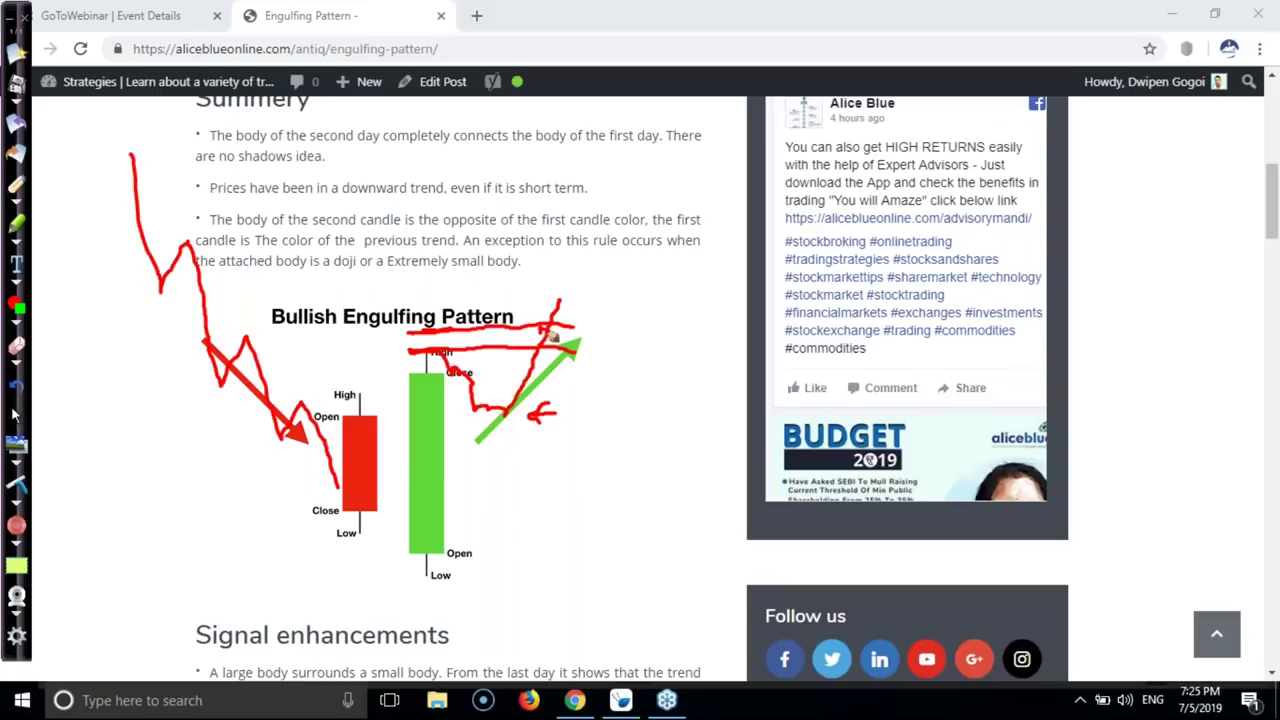
drag(608, 305, 617, 344)
click(18, 488)
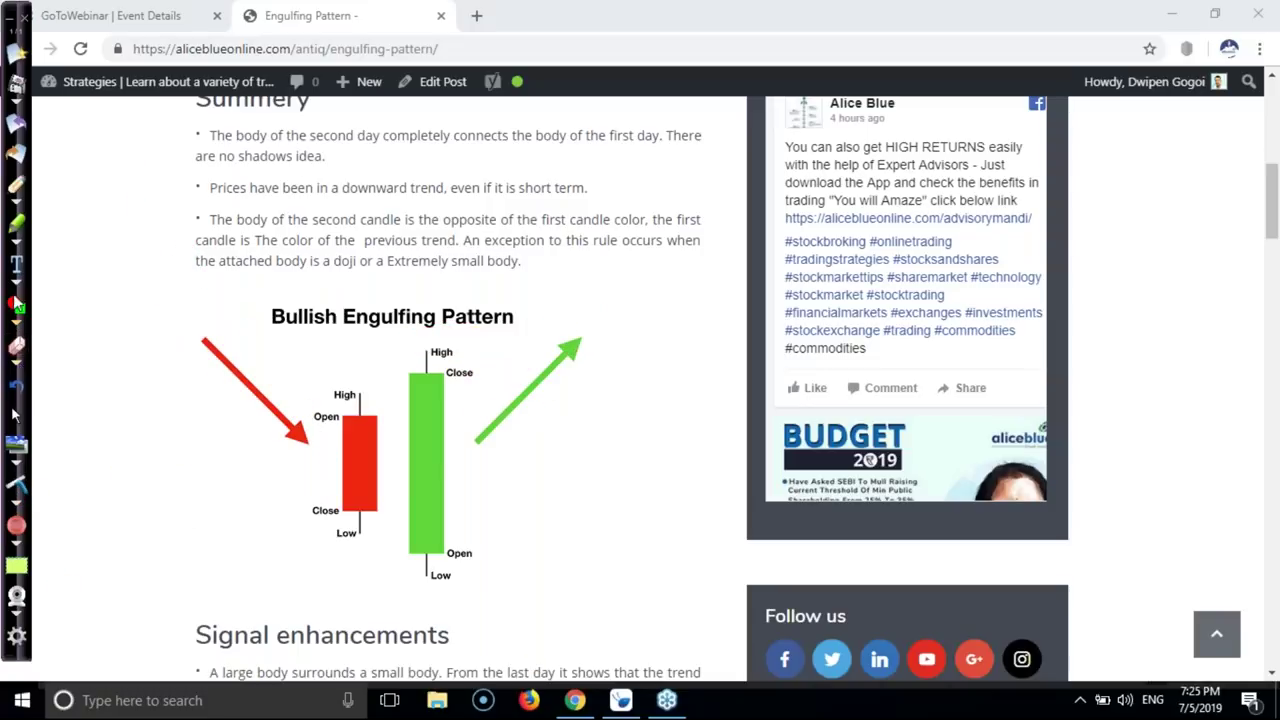